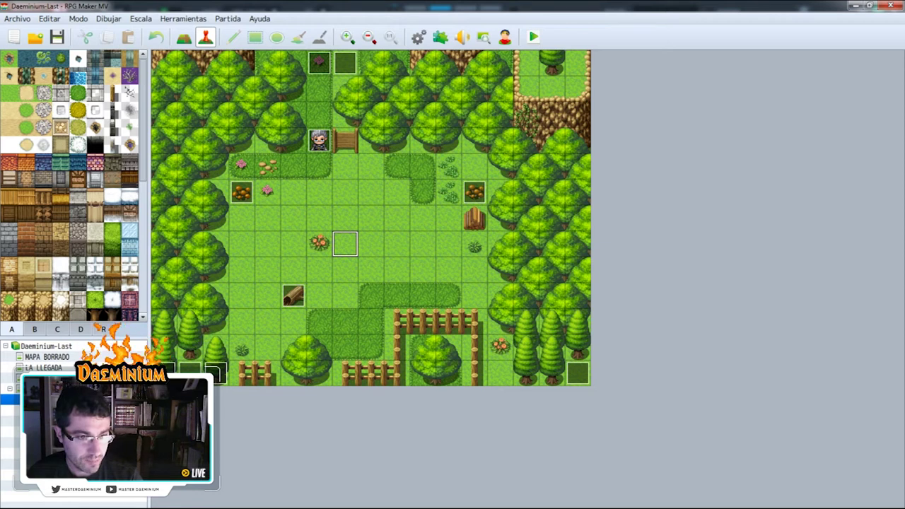
- Browse the project's maps and open the rocky one containing the treasure chest
click(9, 410)
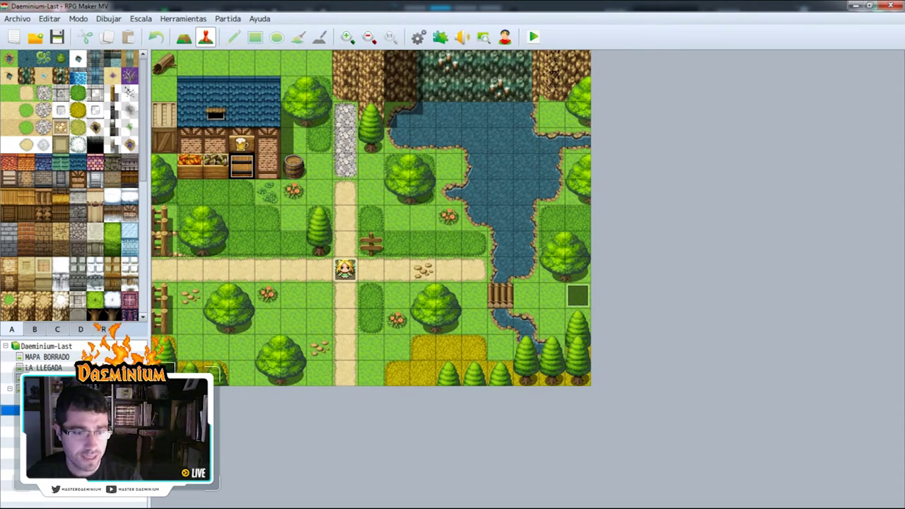
click(9, 420)
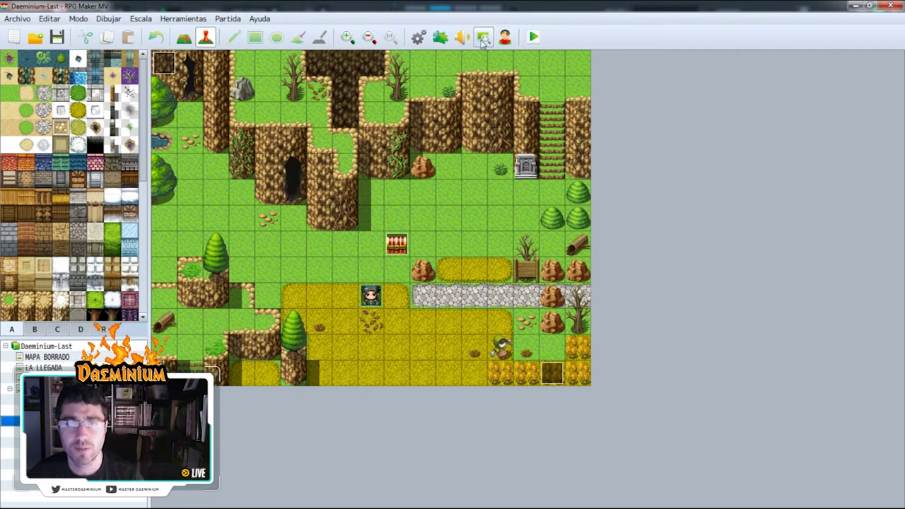
- Open the database's items and select the empty entry 0013 for naming
click(421, 39)
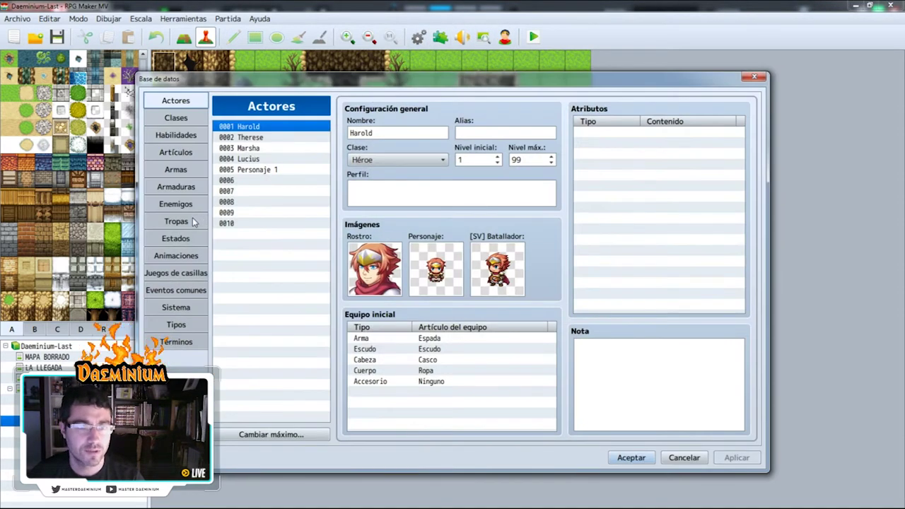
click(200, 155)
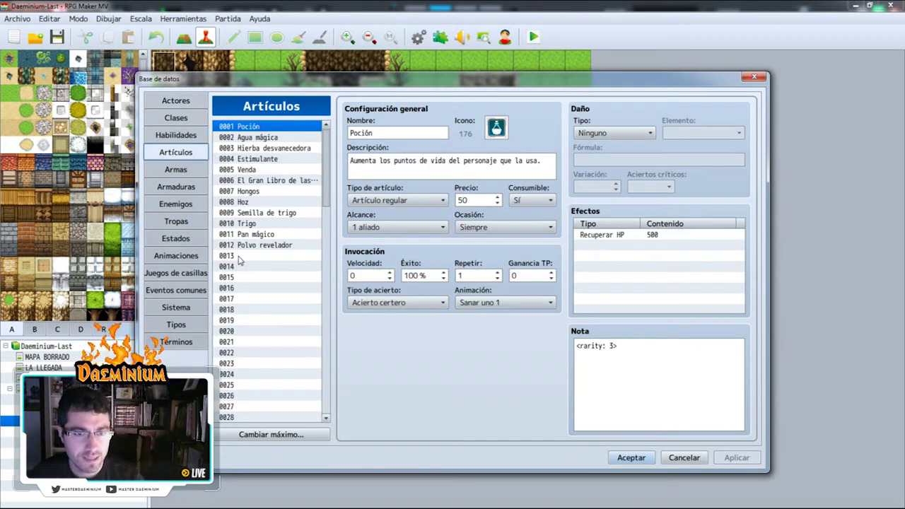
click(226, 256)
click(396, 134)
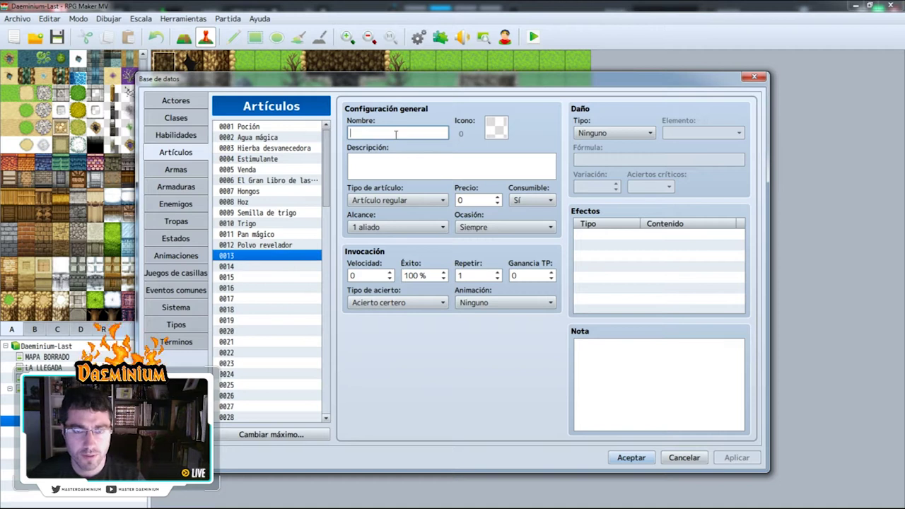
text(Scroll)
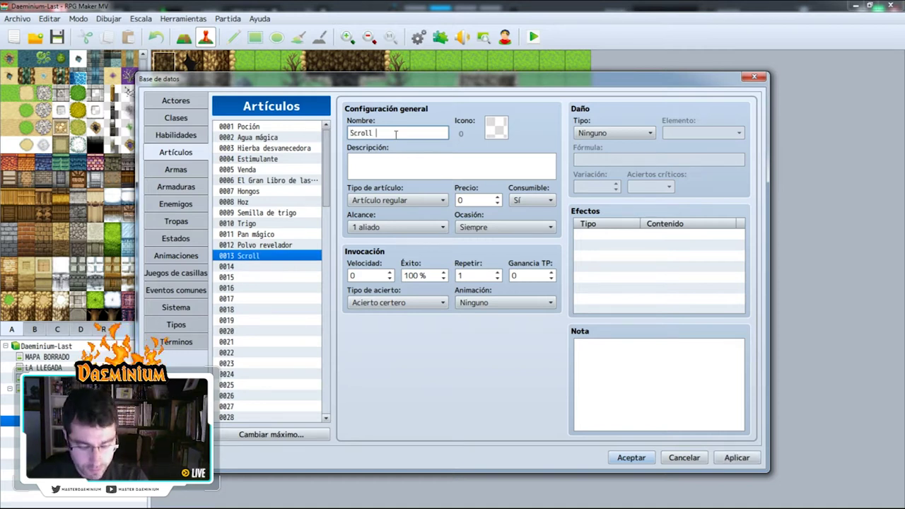
key(BackSpace)
key(BackSpace)
key(BackSpace)
key(BackSpace)
key(BackSpace)
key(BackSpace)
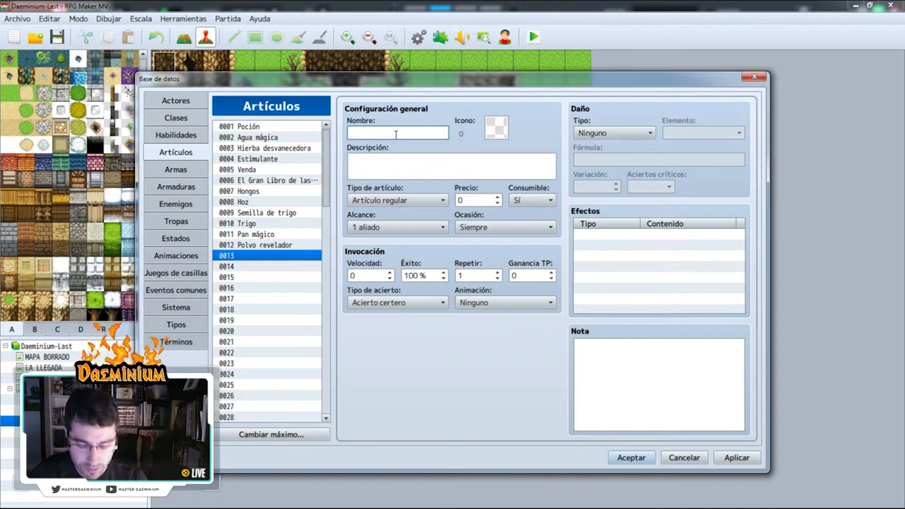
- Name item 0013 "Pergamino de ciudad" and assign it the pink scroll icon 296
text(Pergamino de ciudad)
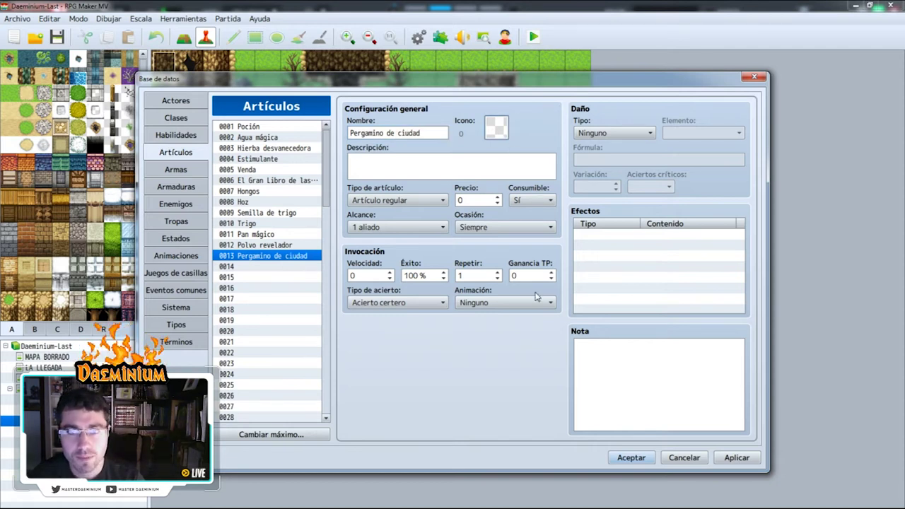
click(495, 128)
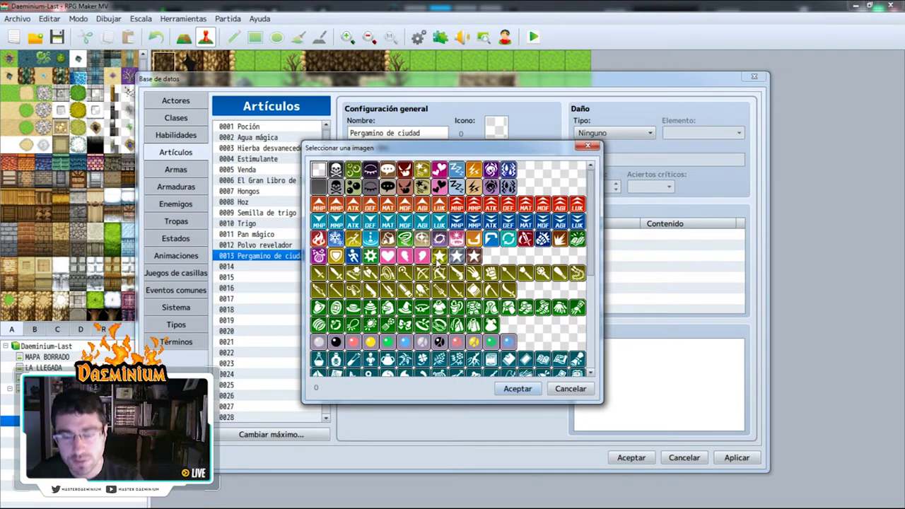
scroll(439, 263, down, 2)
scroll(503, 340, down, 4)
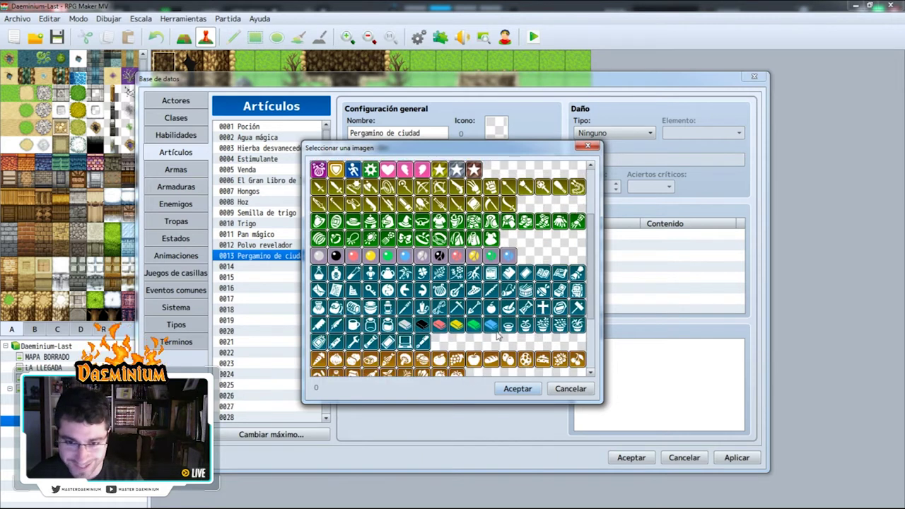
scroll(412, 316, down, 4)
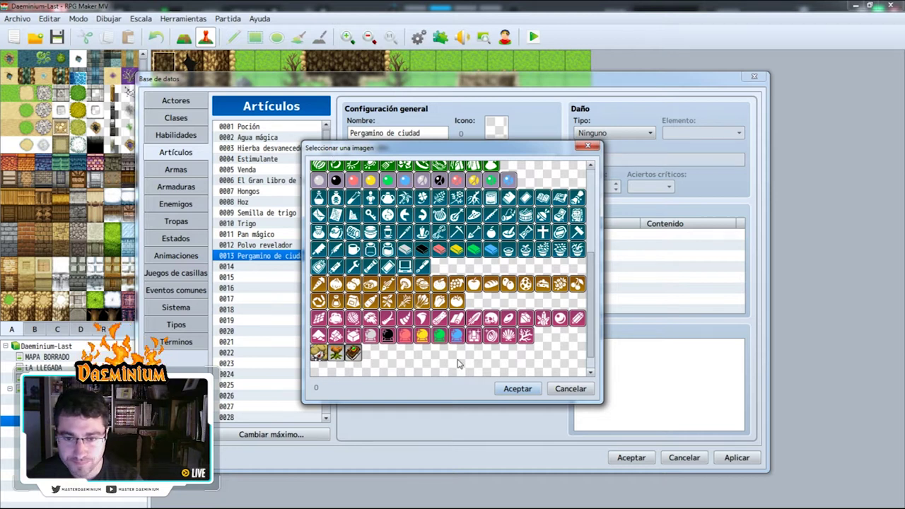
scroll(459, 362, up, 1)
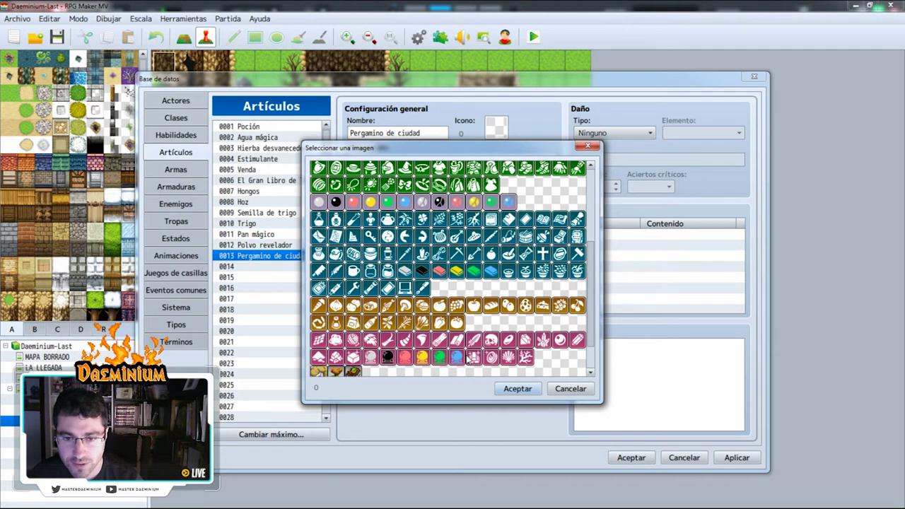
click(458, 341)
click(511, 390)
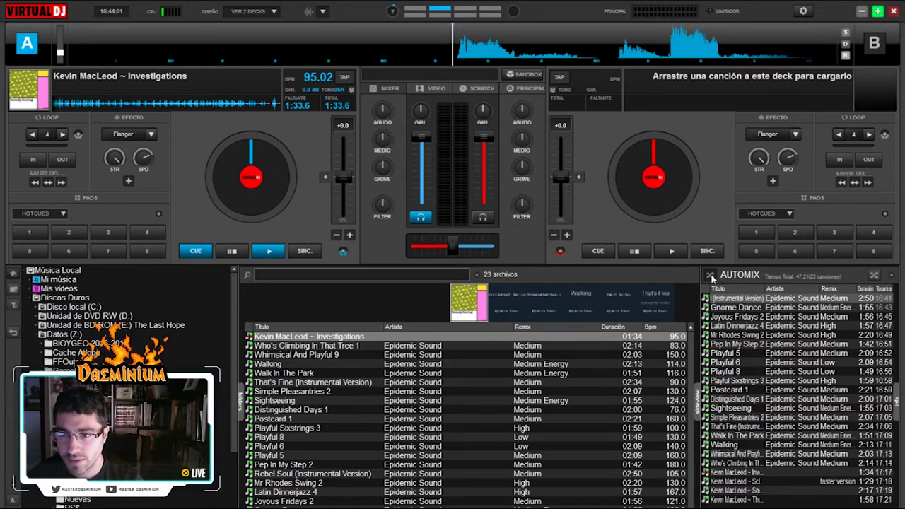
- Shuffle the Automix playlist in VirtualDJ and return to RPG Maker MV
click(875, 275)
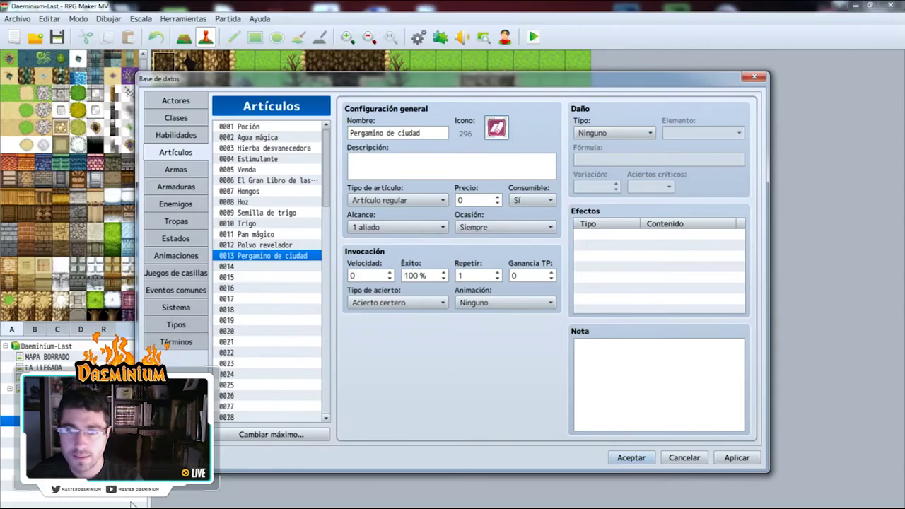
click(862, 12)
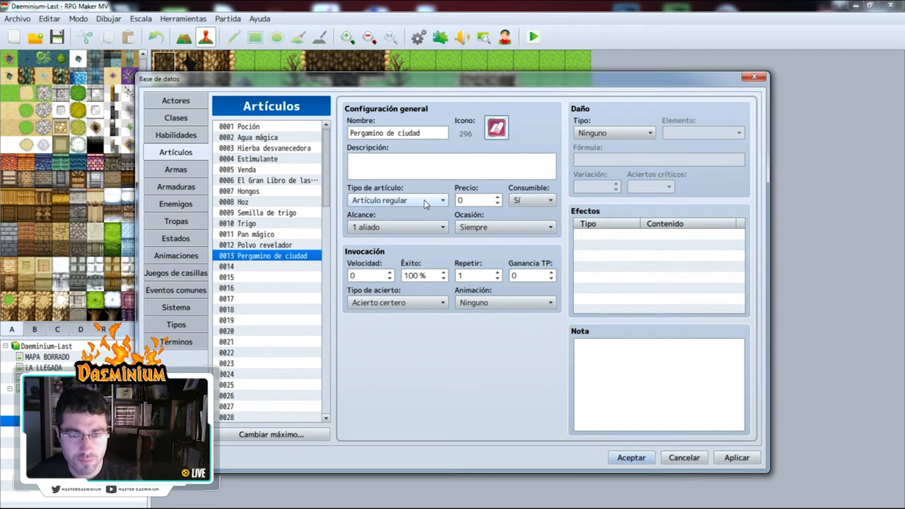
- Keep the scroll's item type as Artículo regular and describe it as "Pergamino que nos devuelve a la ciudad."
mouse_move(425, 203)
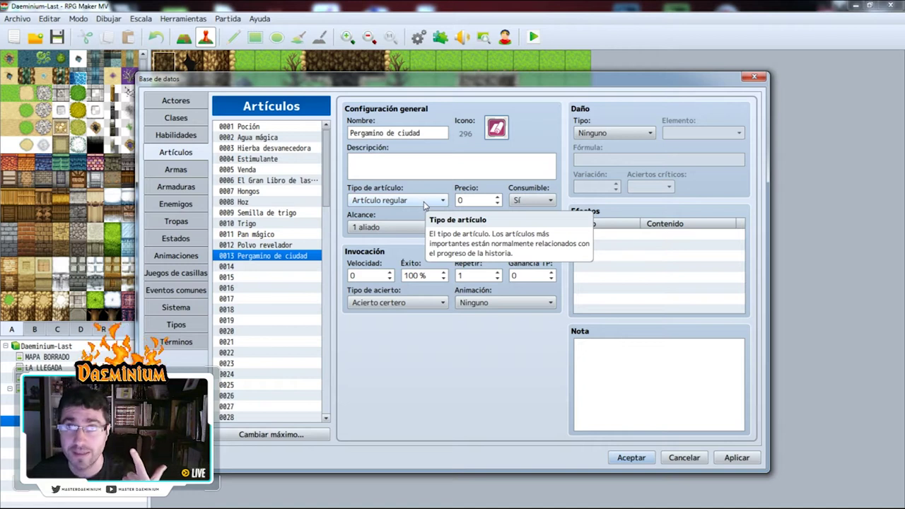
click(424, 204)
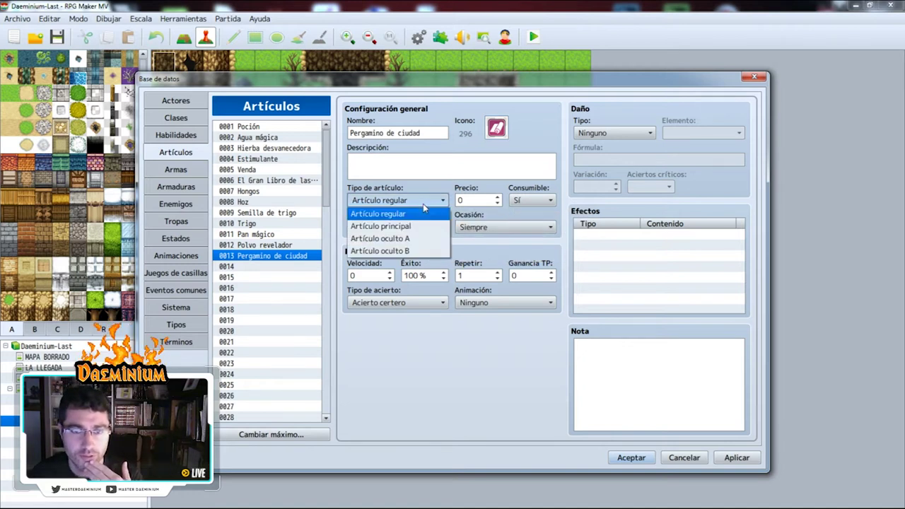
click(395, 214)
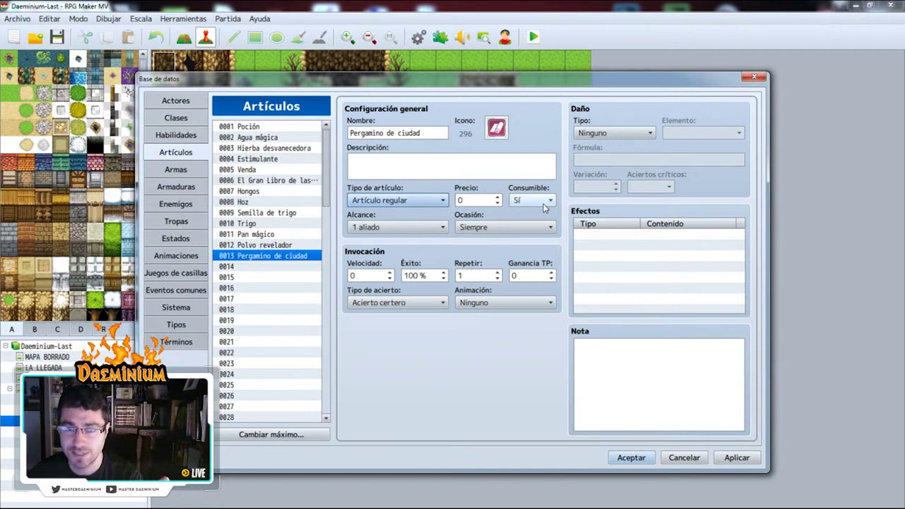
click(379, 165)
text(Pe)
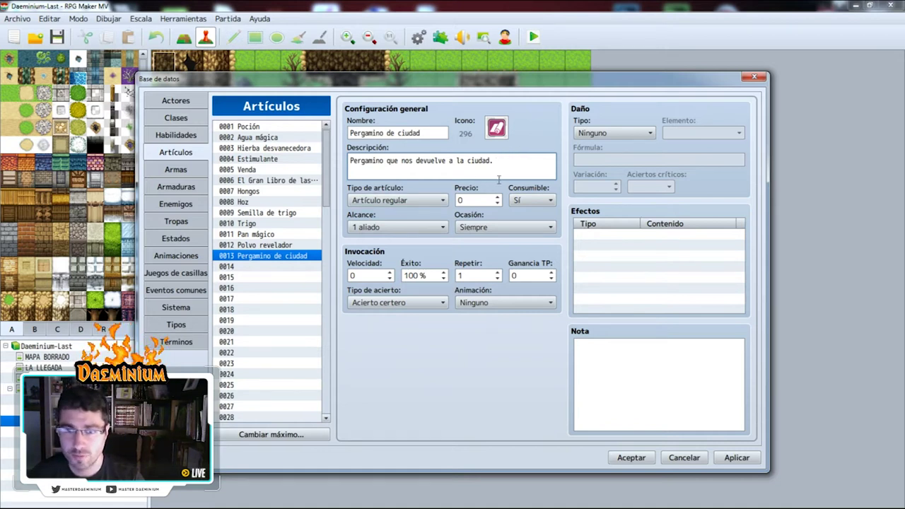
- Add an effect to the scroll item that calls common event #0012, and save the database changes
double_click(634, 241)
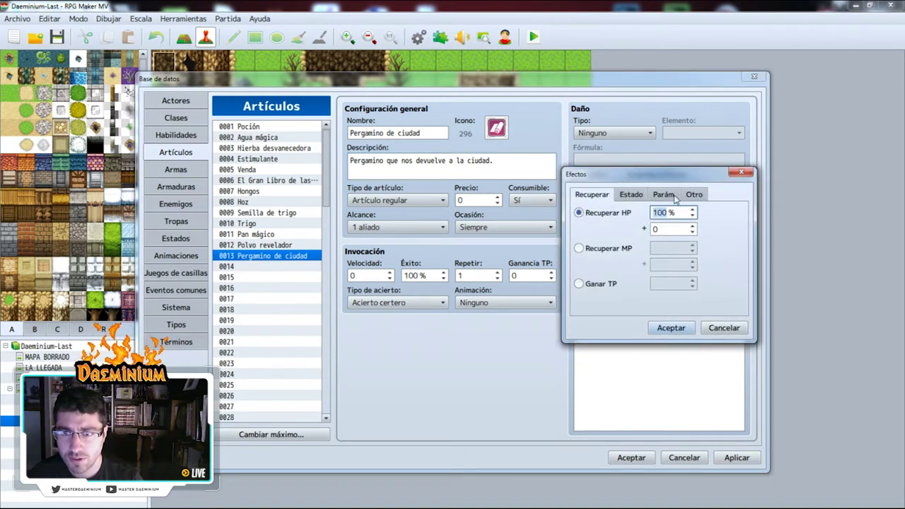
click(694, 193)
click(609, 288)
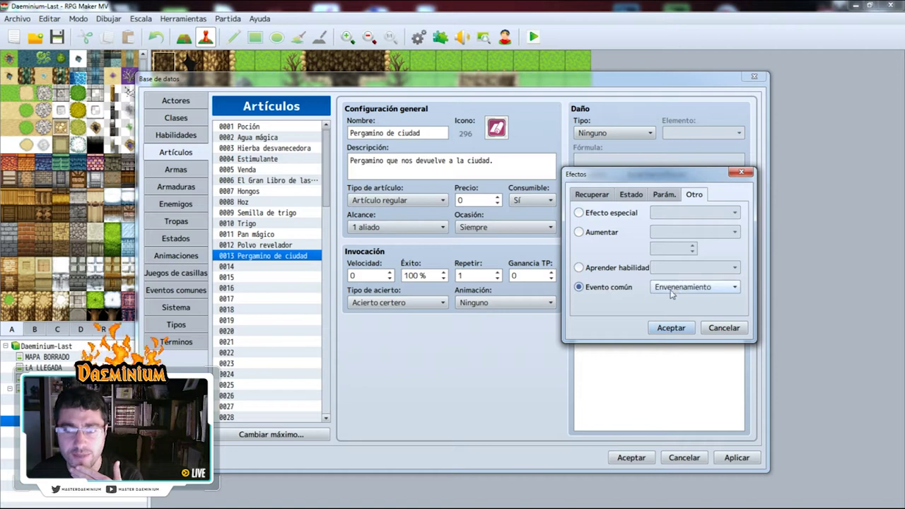
click(680, 287)
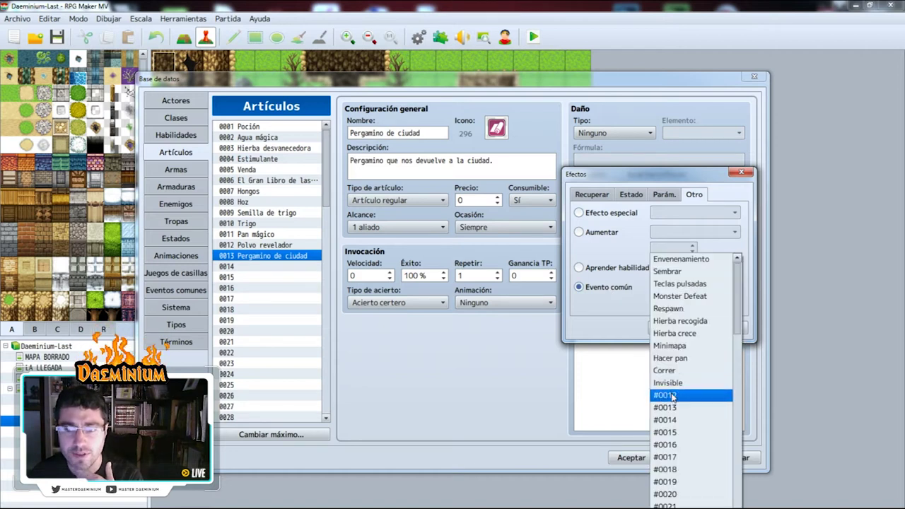
click(672, 397)
click(679, 329)
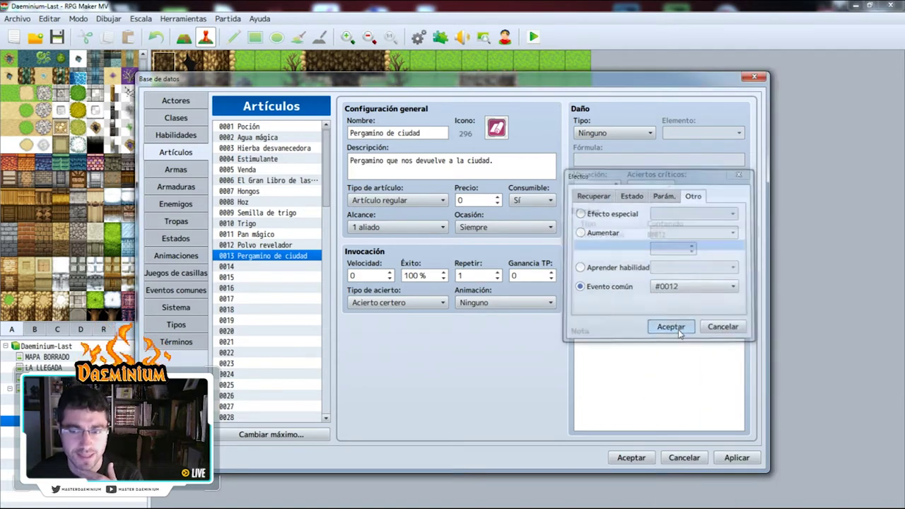
click(735, 458)
click(645, 459)
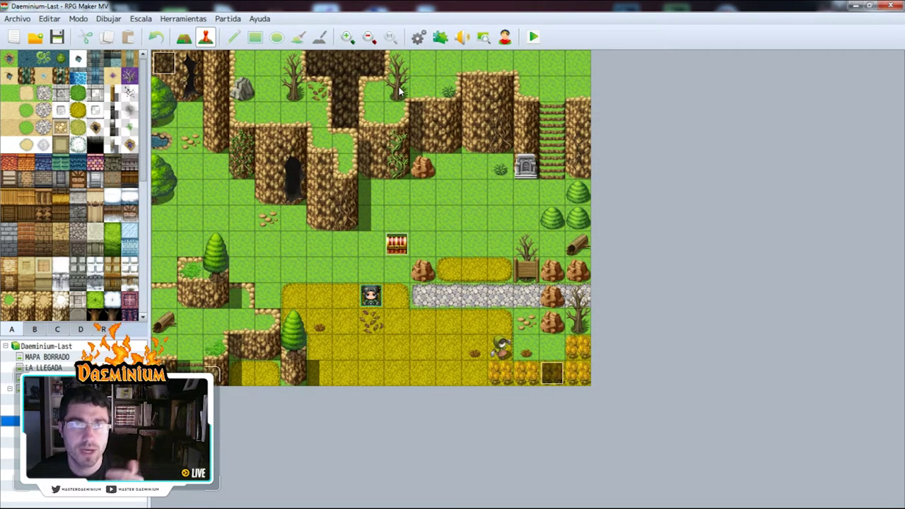
- Name the empty common event 0012 in the database "Teletransporte"
click(418, 37)
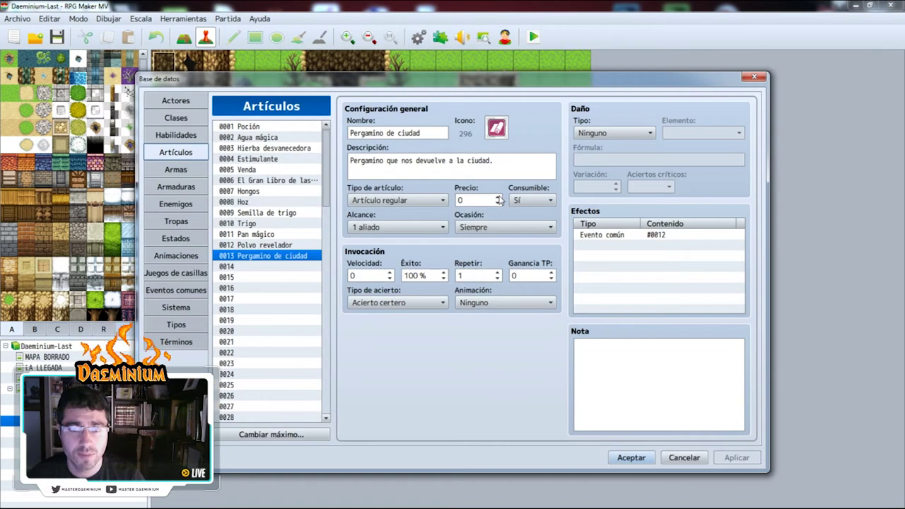
click(162, 285)
click(238, 245)
click(390, 138)
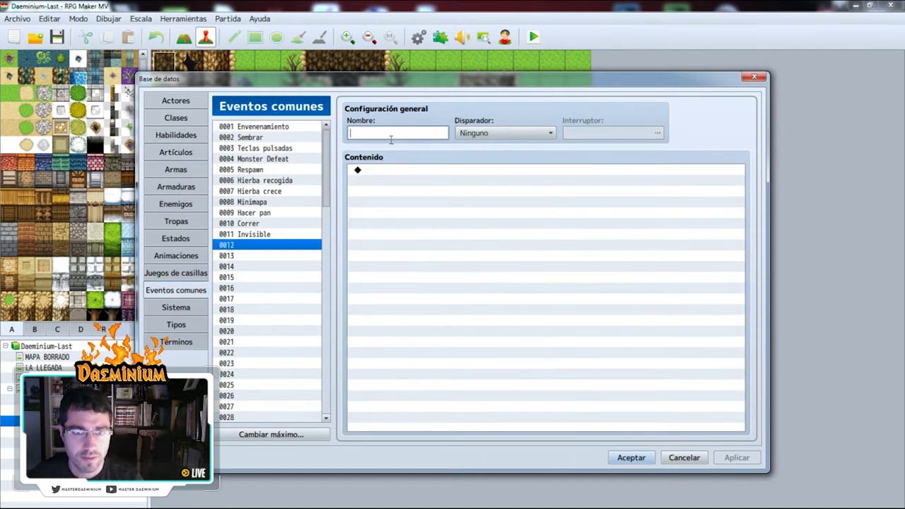
text(Teletransporte)
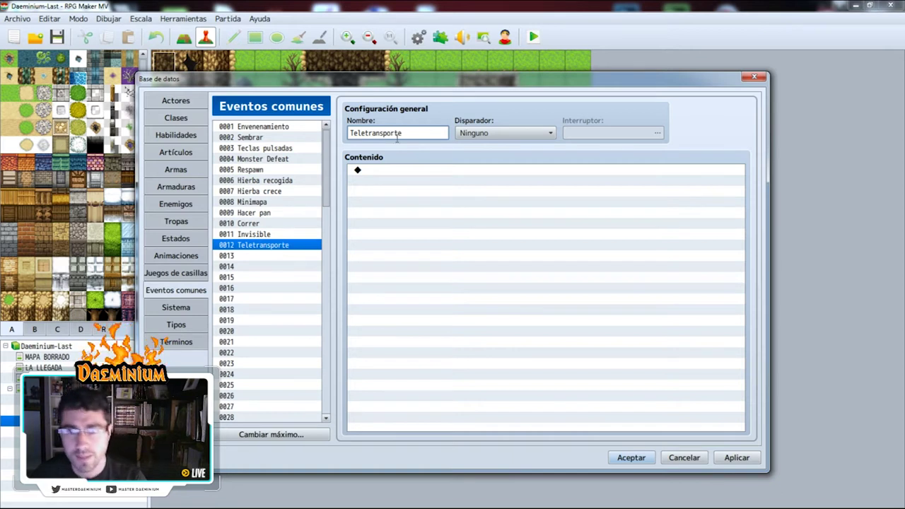
- Add a Mostrar texto command reading "Nos envía a la ciudad" to the Teletransporte event and save the database
double_click(436, 172)
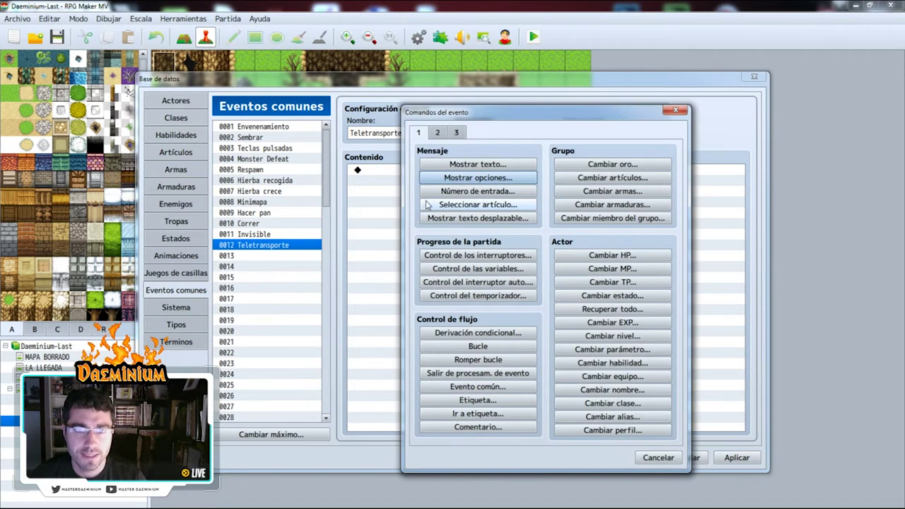
click(476, 166)
text(Nos envía a la ciudad)
click(618, 344)
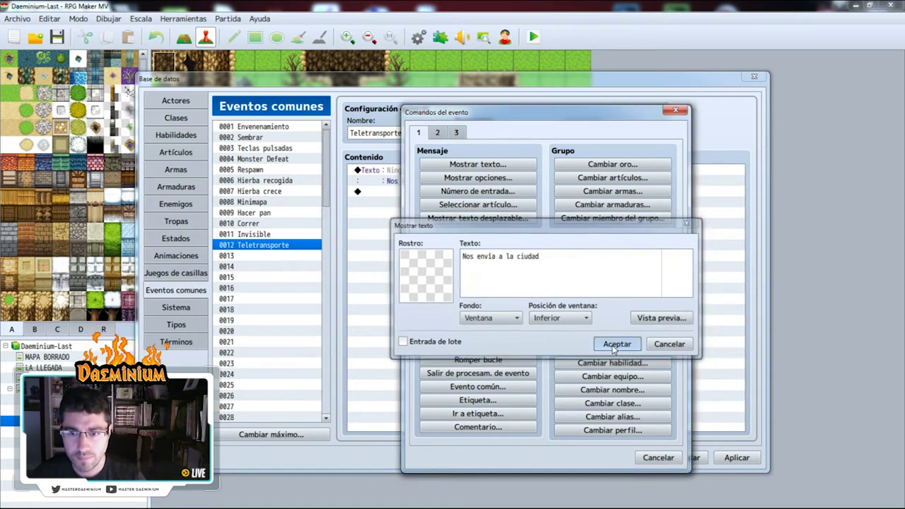
click(612, 457)
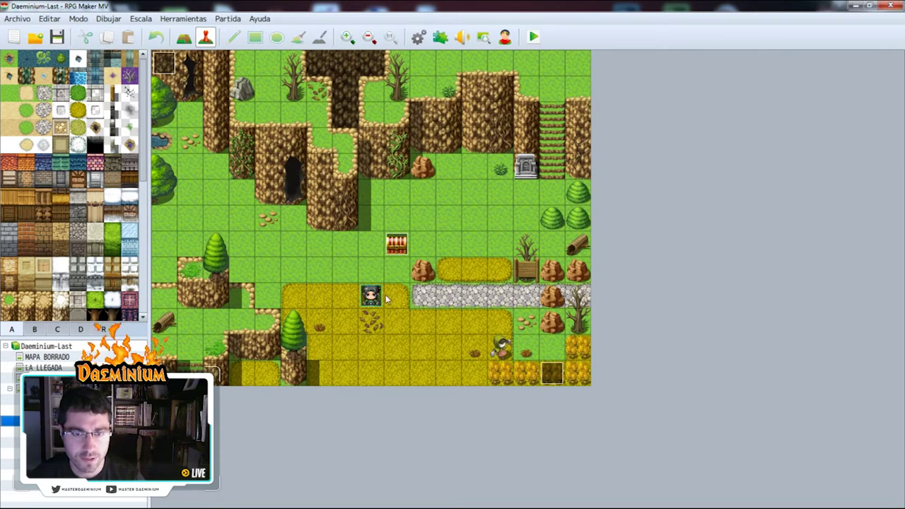
- Add a Cambiar artículos command to the end of the chest event that increases Pergamino de ciudad by 5, and save the event
double_click(398, 242)
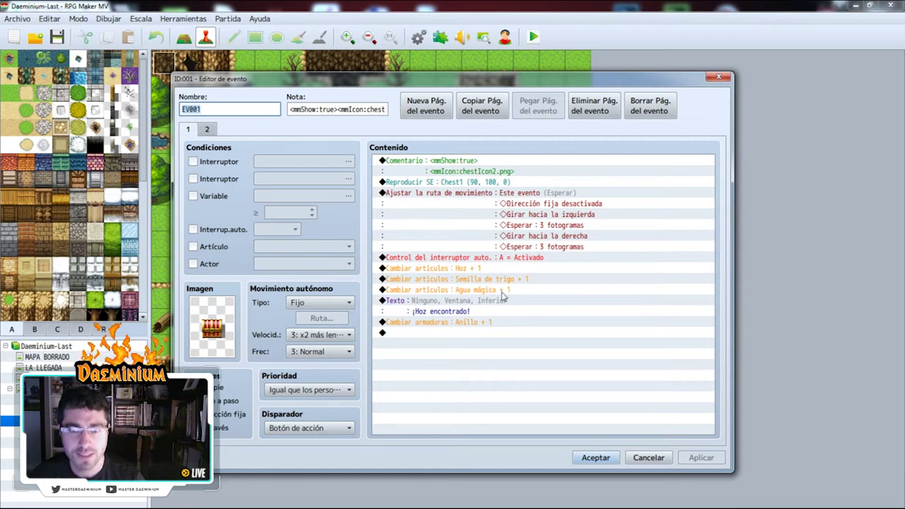
click(422, 302)
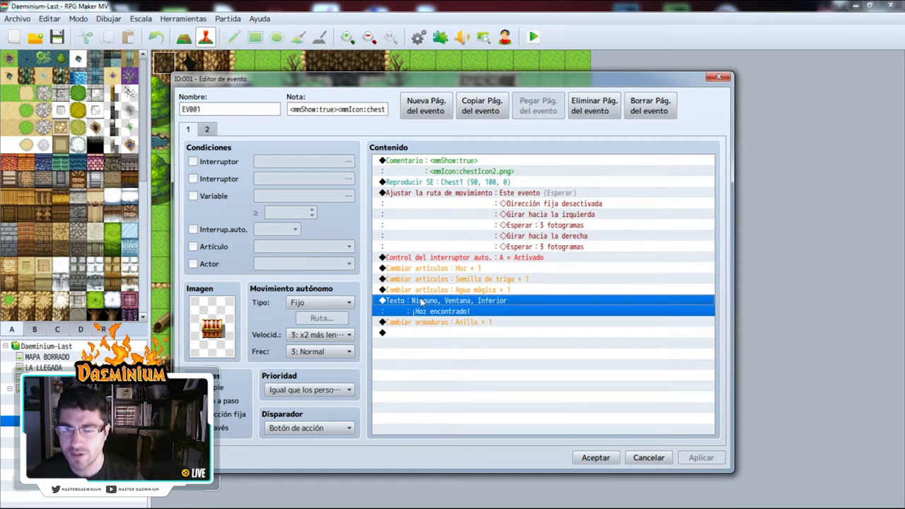
double_click(388, 334)
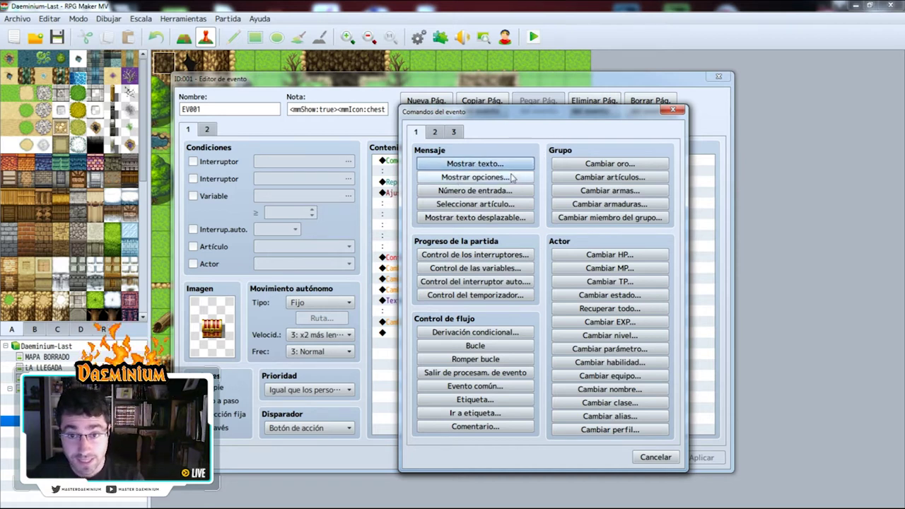
click(606, 180)
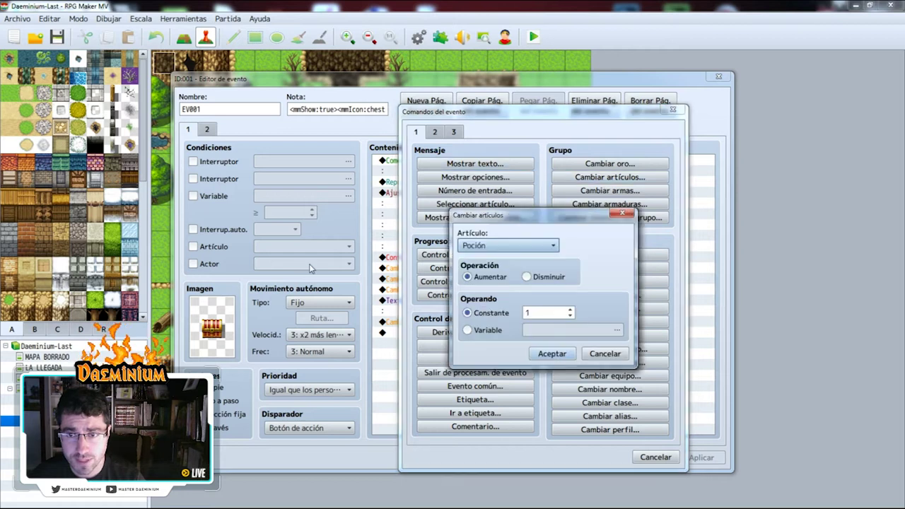
click(527, 246)
click(496, 395)
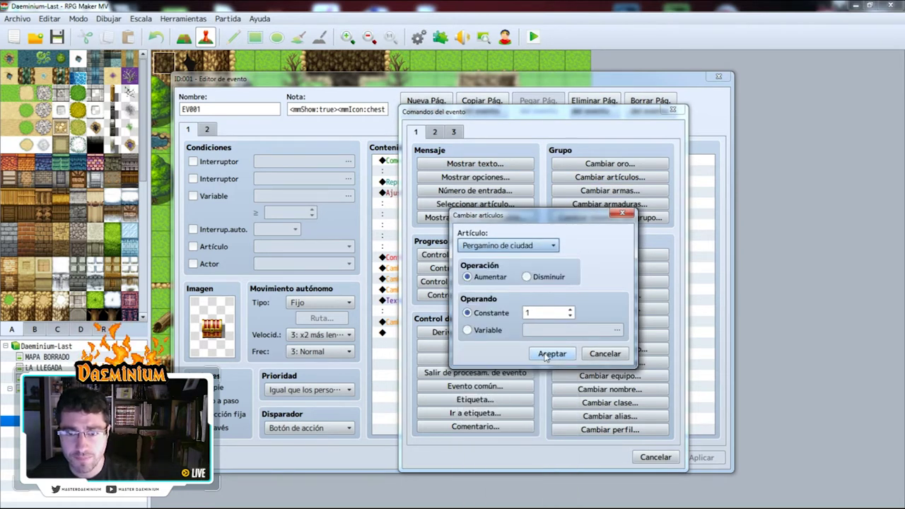
double_click(536, 312)
text(5)
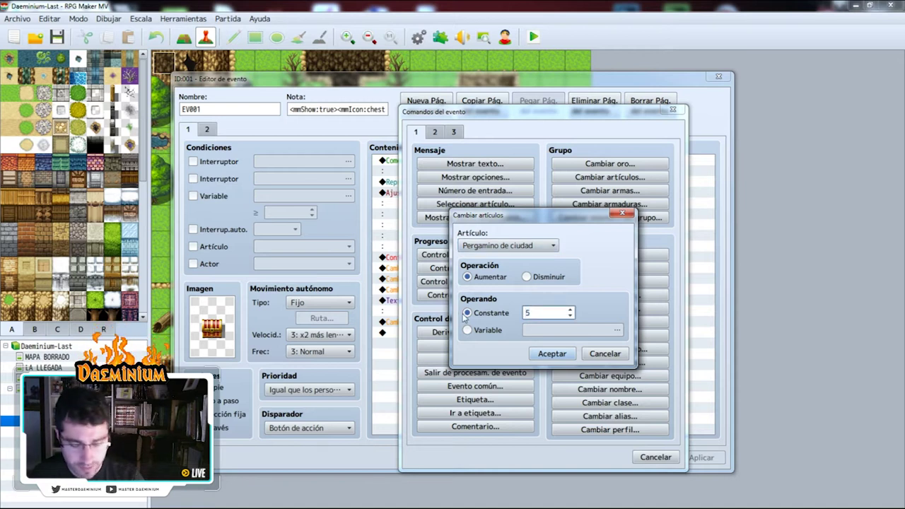
click(552, 354)
click(711, 458)
click(598, 458)
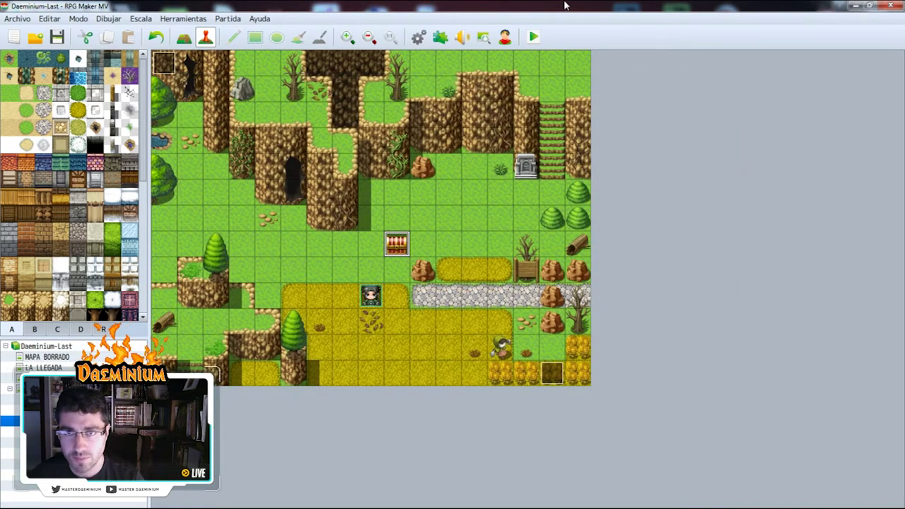
- Run a playtest, saving the project changes, and start a new game
click(535, 38)
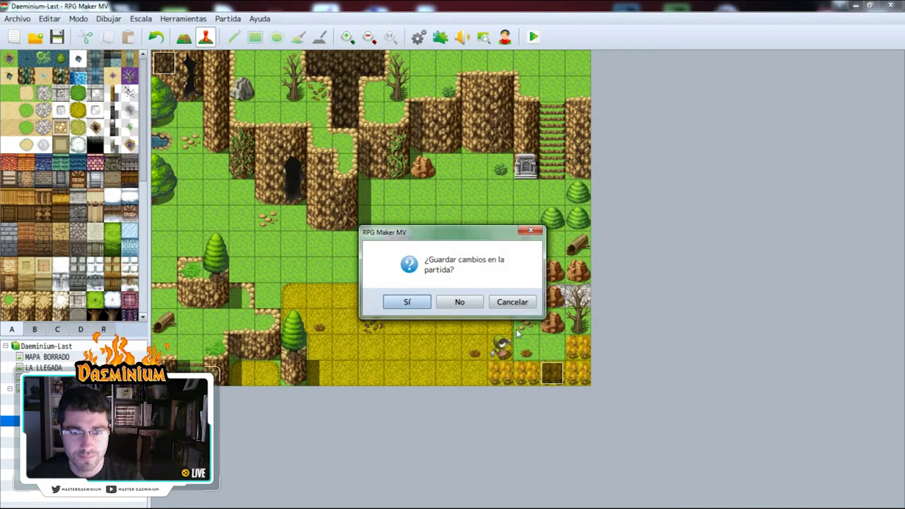
click(408, 302)
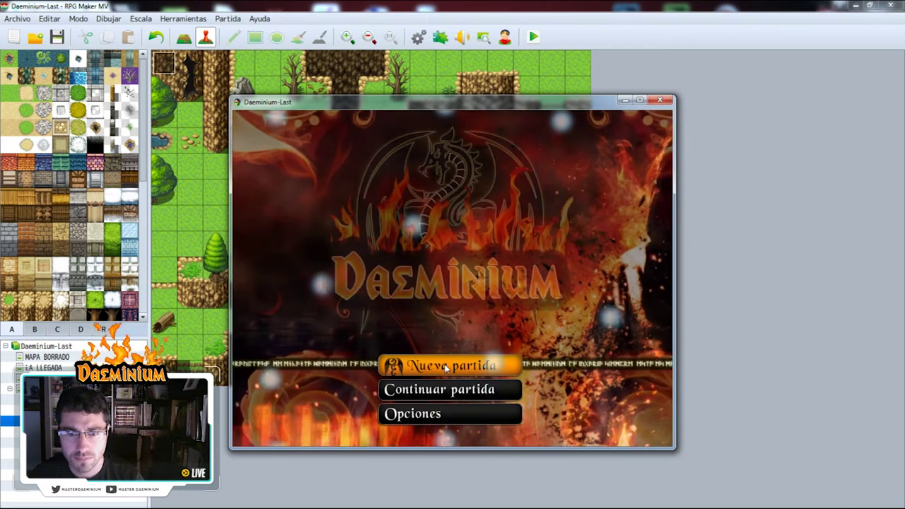
click(445, 368)
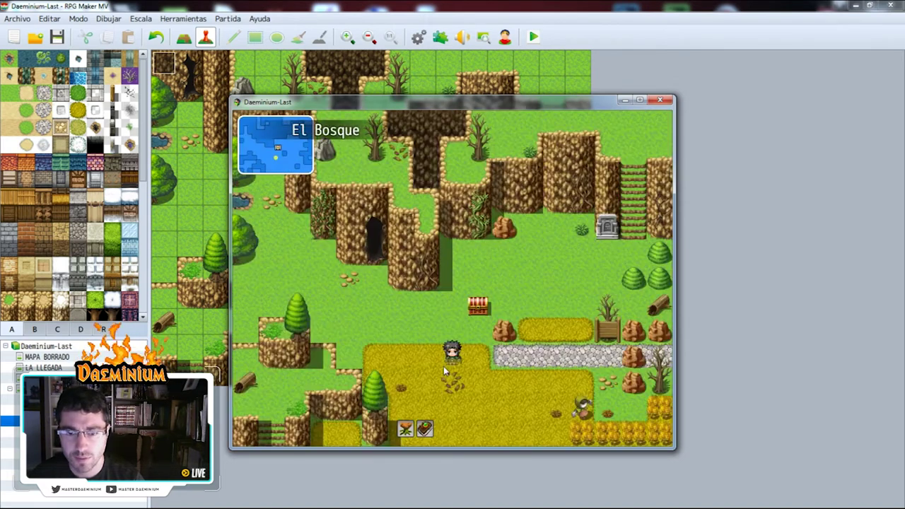
- Move the character around the field and check the inventory through the on-map shortcut icons before collecting anything
key(Left)
key(Down)
key(Down)
key(Up)
key(Up)
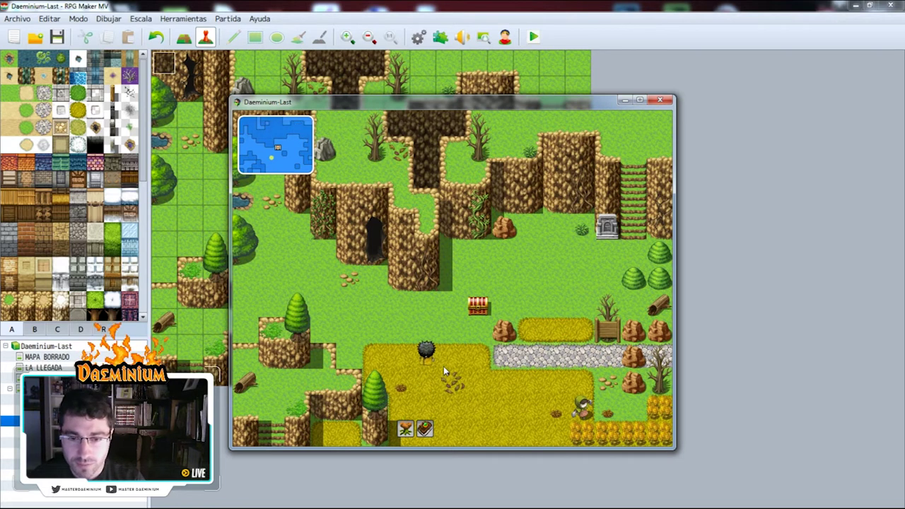
click(407, 429)
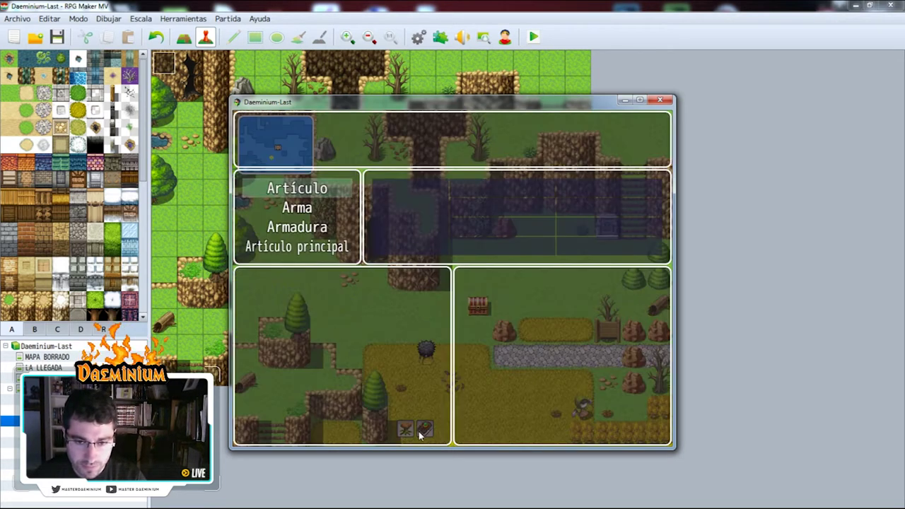
key(Escape)
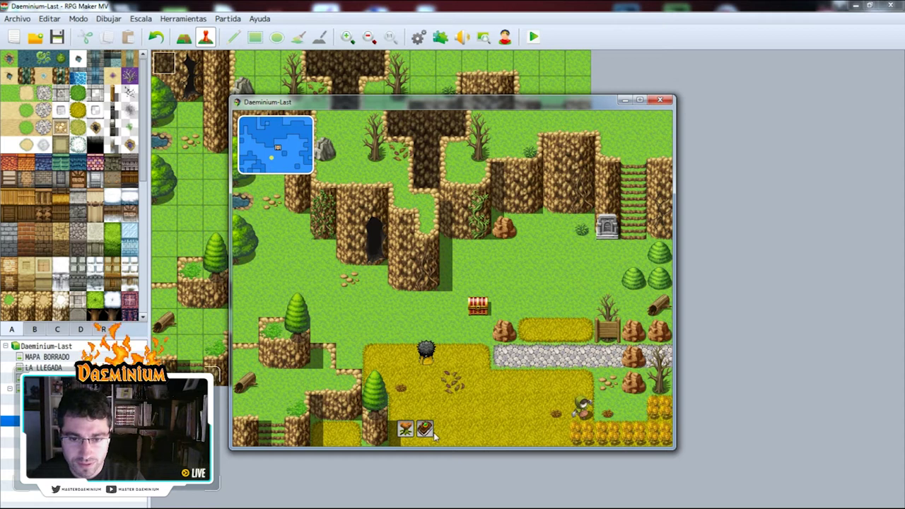
click(424, 429)
key(Escape)
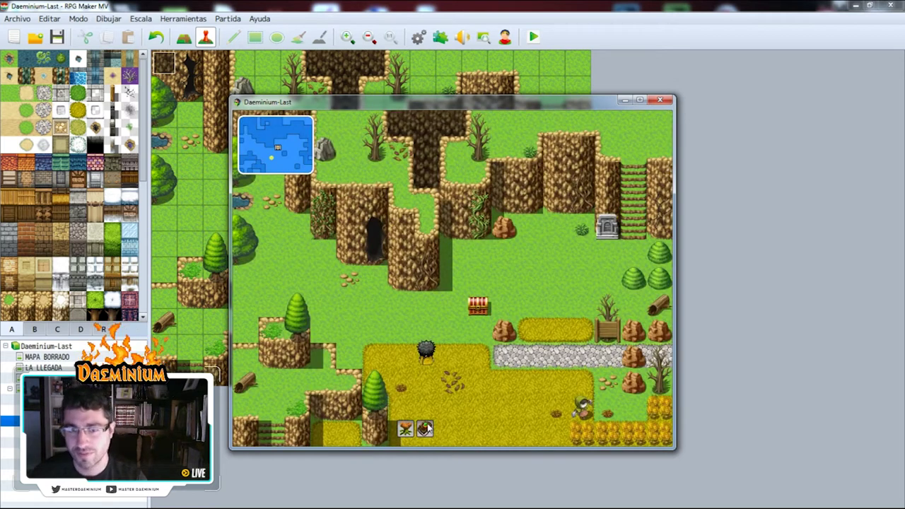
- Walk the character up to the chest, open it and dismiss the found-item message
key(Up)
key(Right)
key(Right)
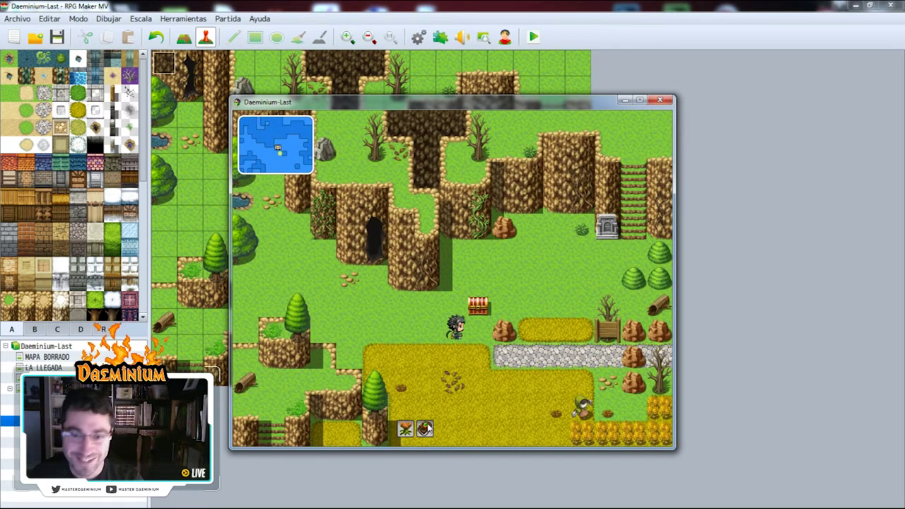
key(Up)
key(Return)
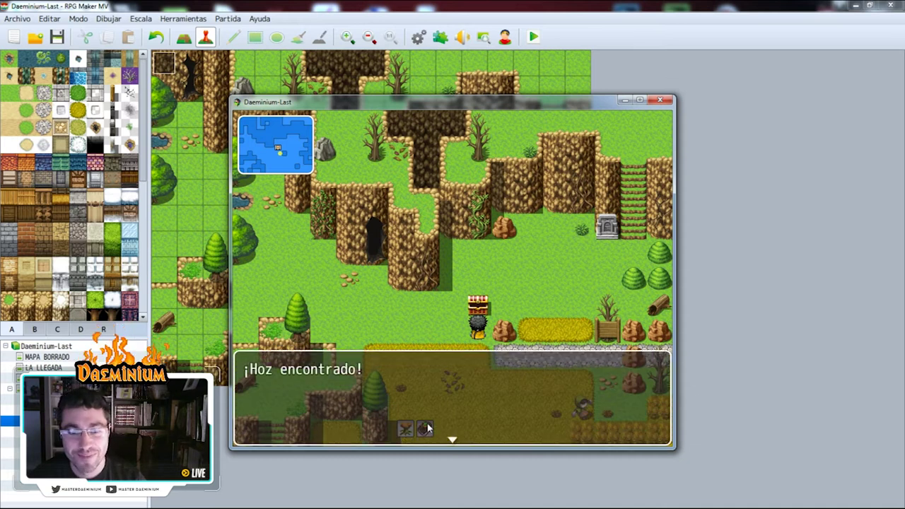
key(Return)
- Step the character away from the chest and open the in-game inventory on the Artículo category
key(Left)
key(Up)
key(Left)
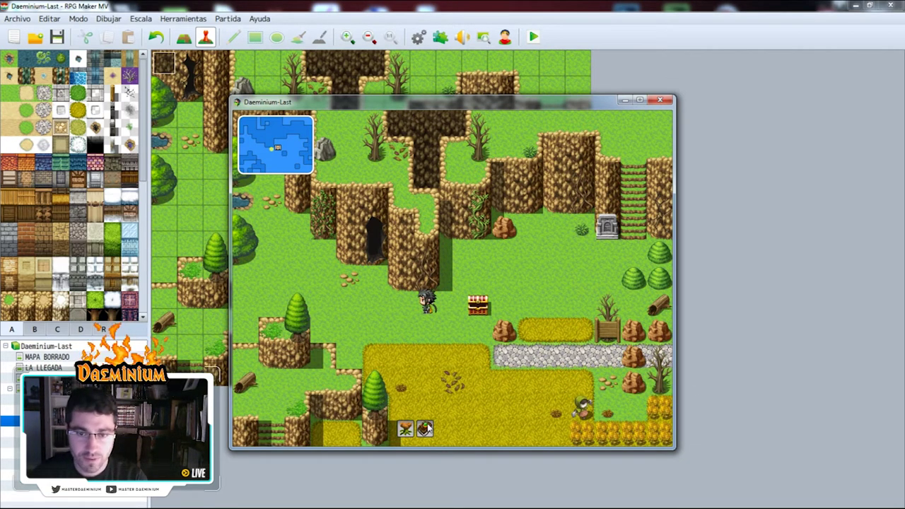
key(Escape)
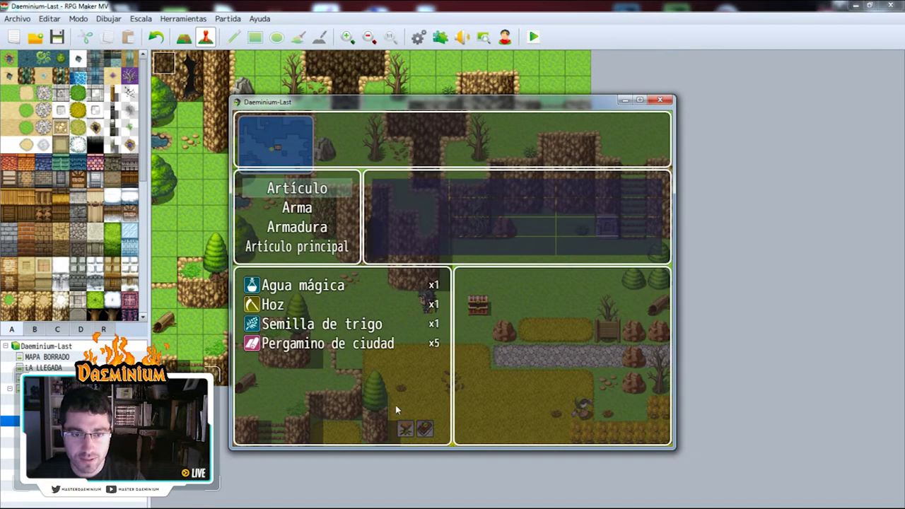
key(Up)
key(Up)
key(Up)
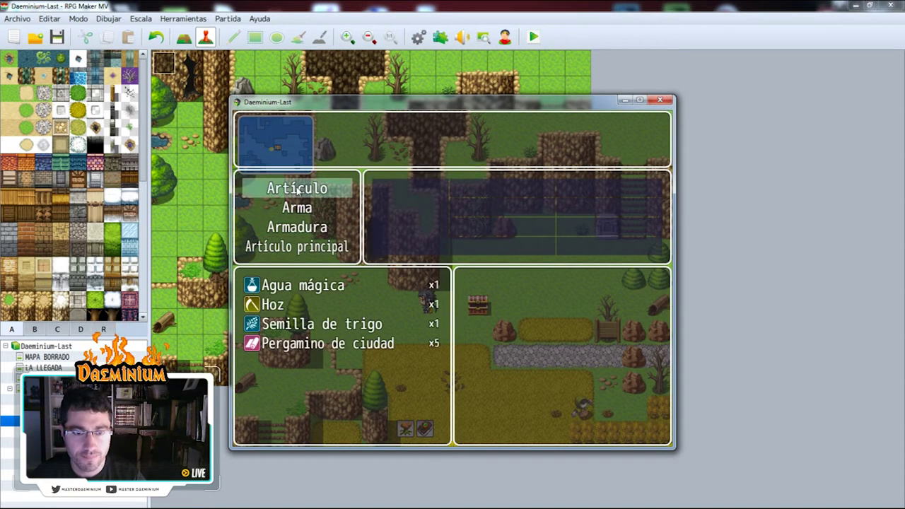
- Use the Pergamino de ciudad from the item list and dismiss the message it shows
key(Return)
key(Down)
key(Down)
key(Down)
key(Return)
key(Up)
key(Down)
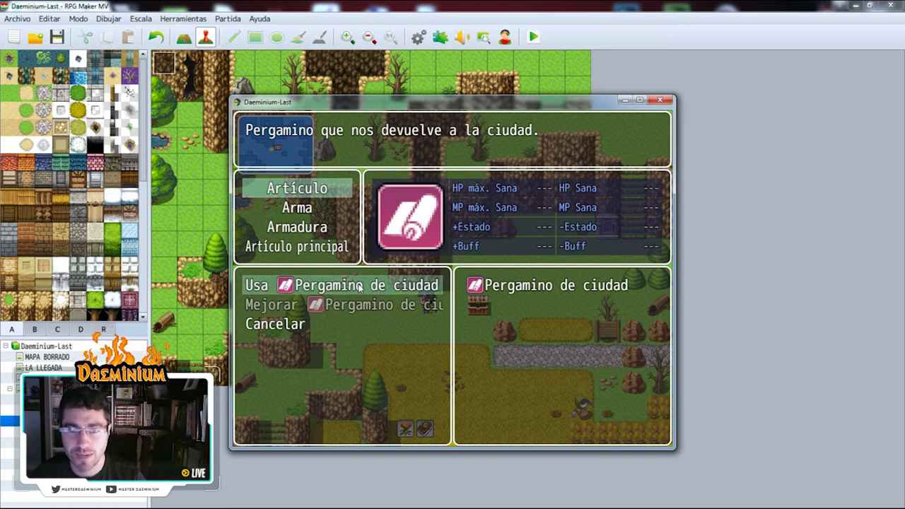
key(Return)
key(Return)
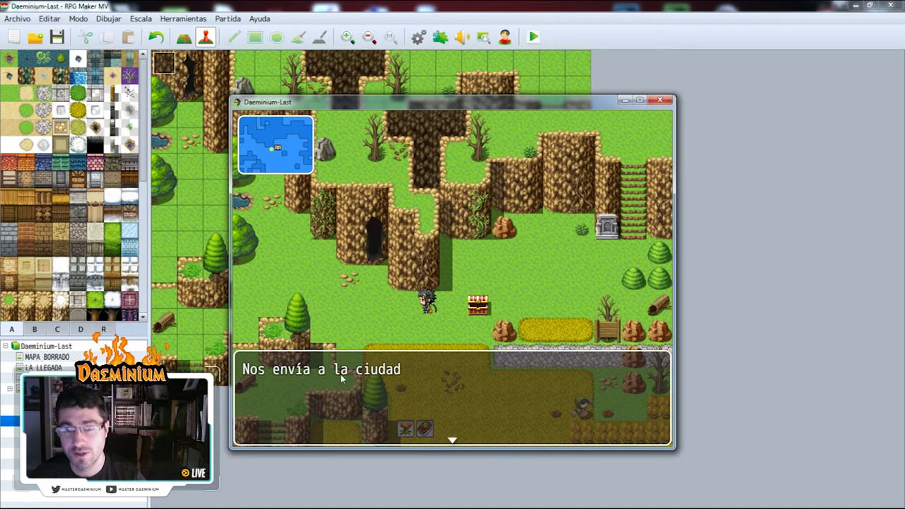
key(Return)
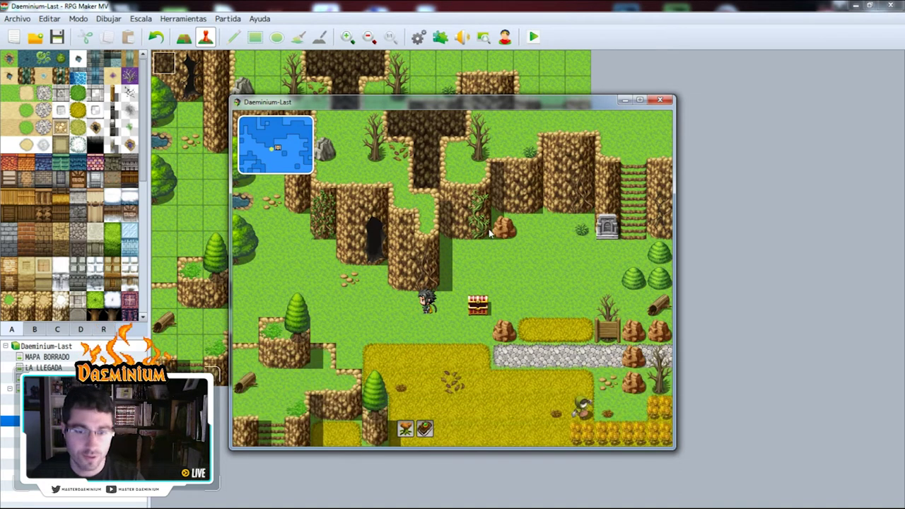
- End the playtest and review the Teletransporte common event's text command in the database without changing it
click(661, 100)
click(419, 37)
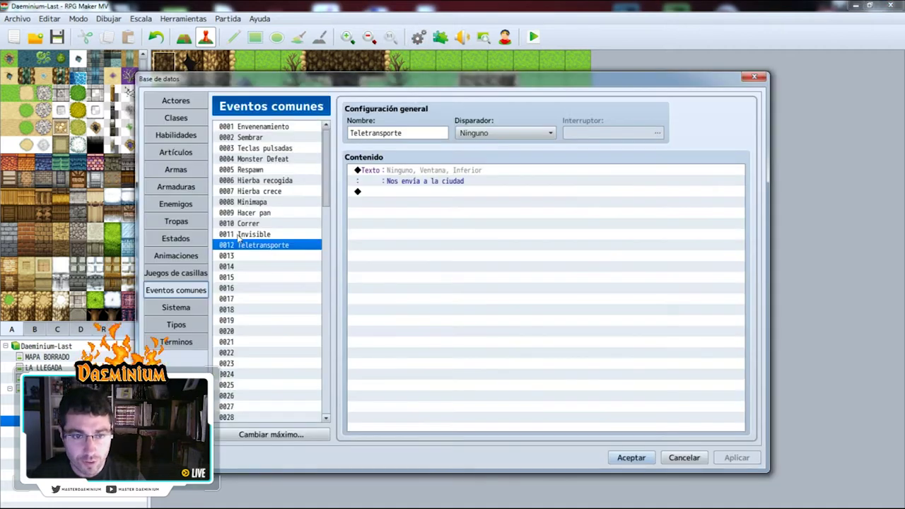
click(436, 182)
click(433, 171)
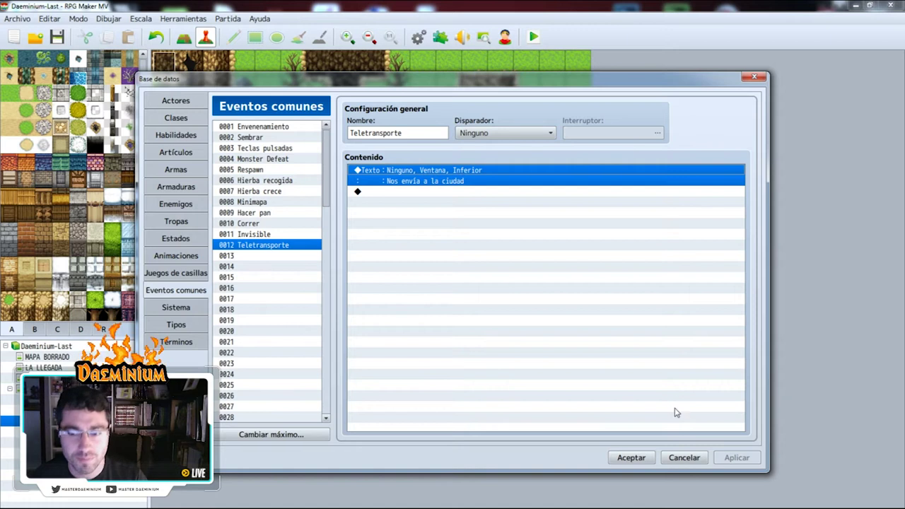
click(684, 459)
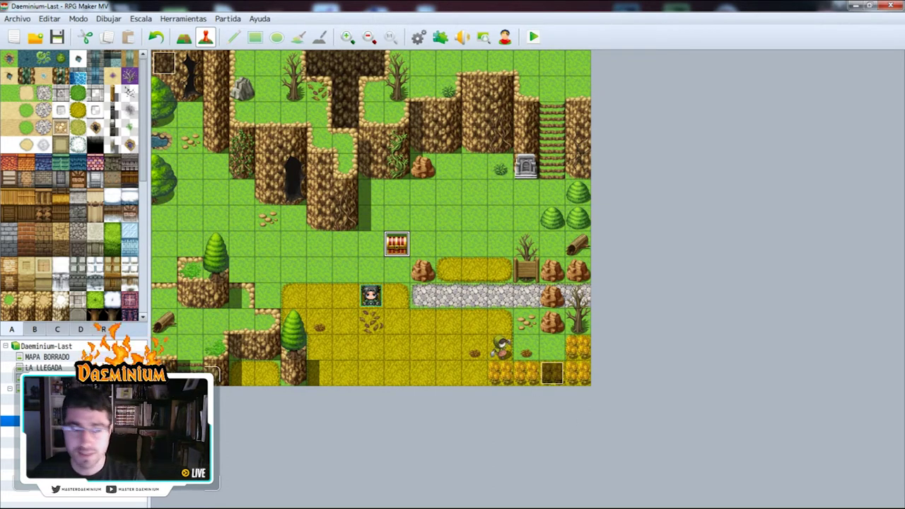
- Switch to the map with the tavern and river, and inspect the transfer event EV002 beyond the bridge
click(14, 410)
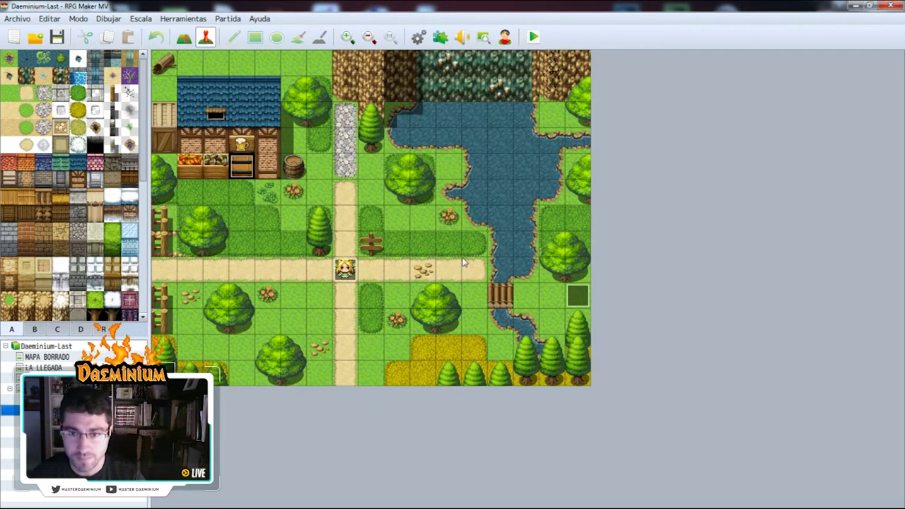
double_click(578, 296)
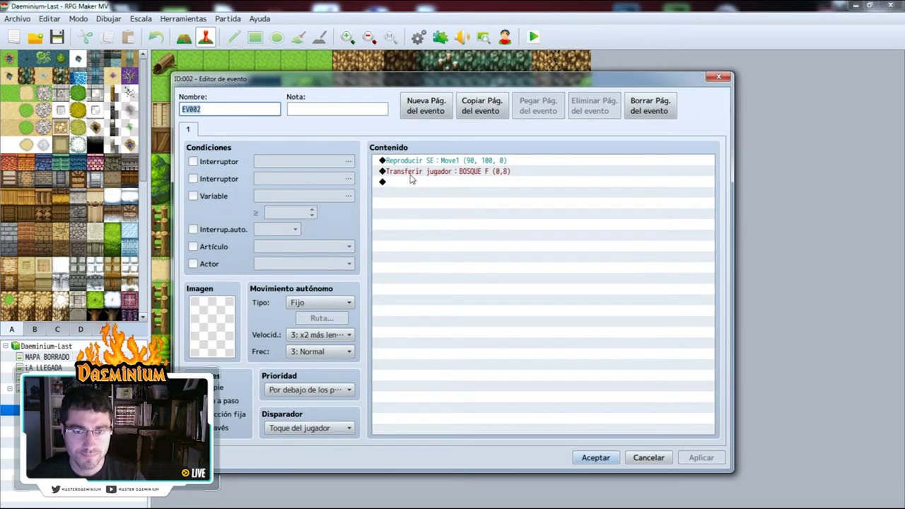
click(719, 76)
- Review the pages of the Zana event at the crossroads and the contents of the Inicialización event, leaving both unchanged
double_click(351, 271)
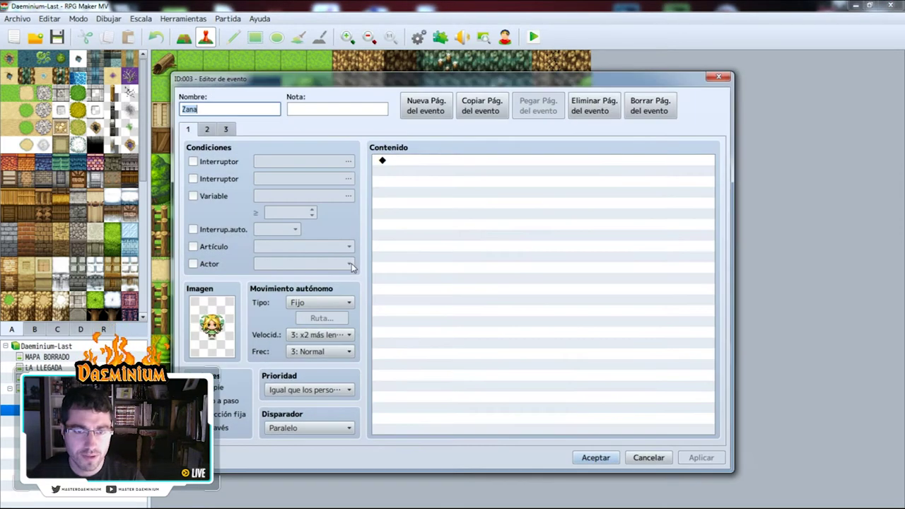
click(214, 134)
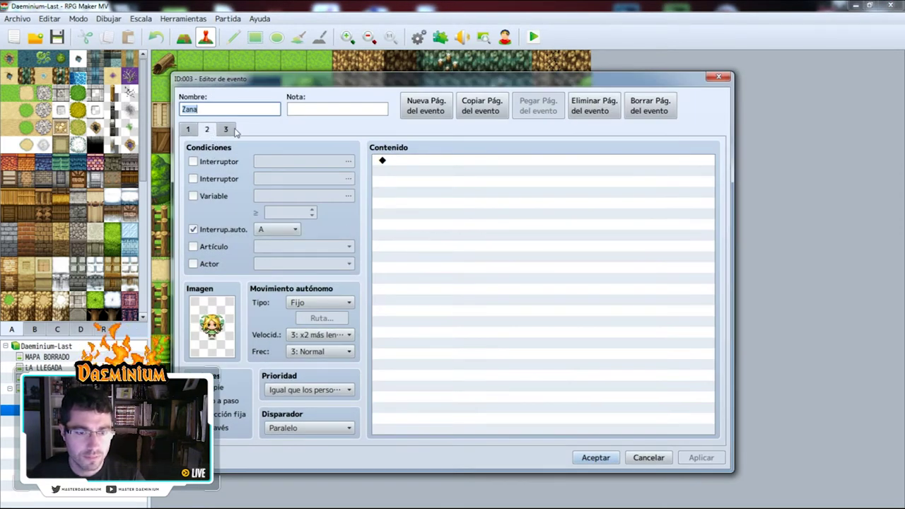
click(229, 130)
click(207, 131)
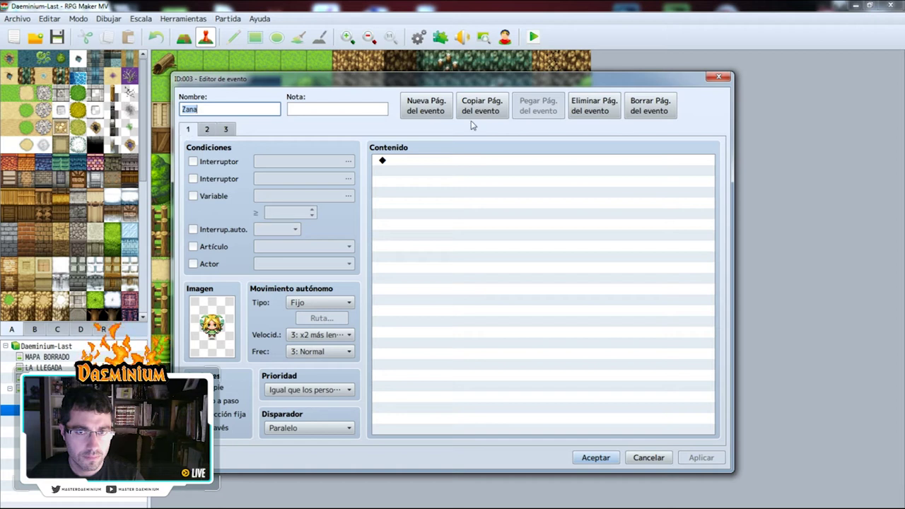
click(719, 76)
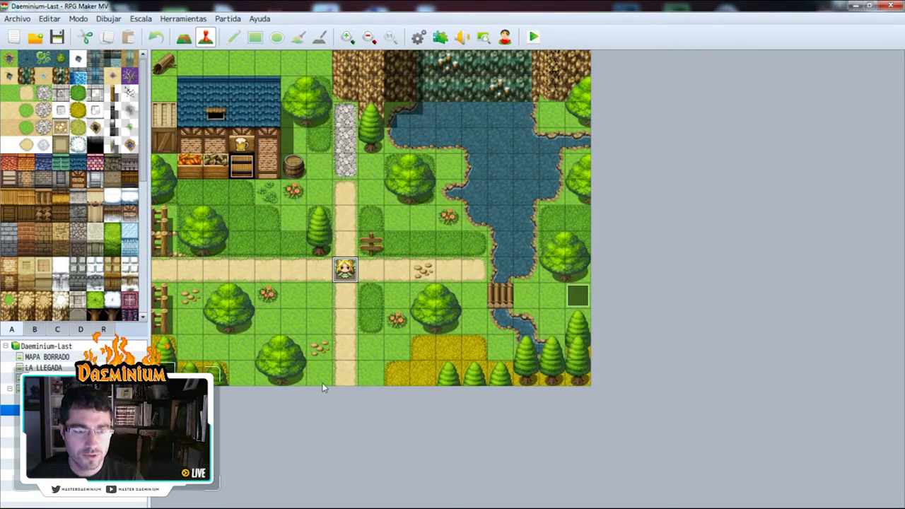
double_click(345, 269)
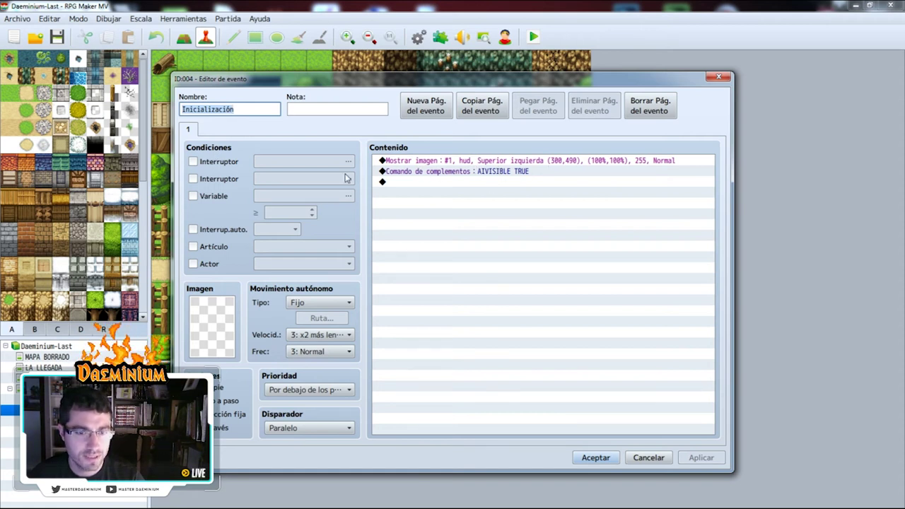
click(649, 458)
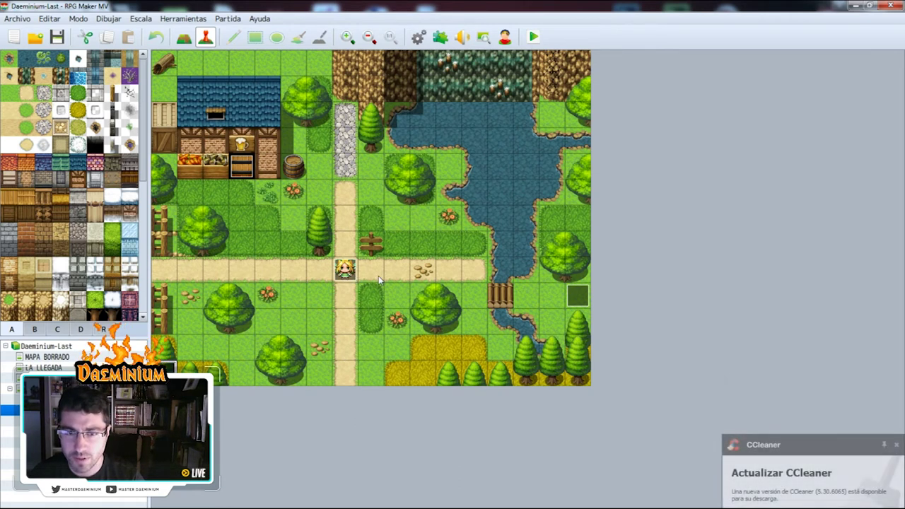
- Create a new event on the grass just east of the signpost, using the People1 sprite of the blonde woman with a headscarf
right_click(396, 244)
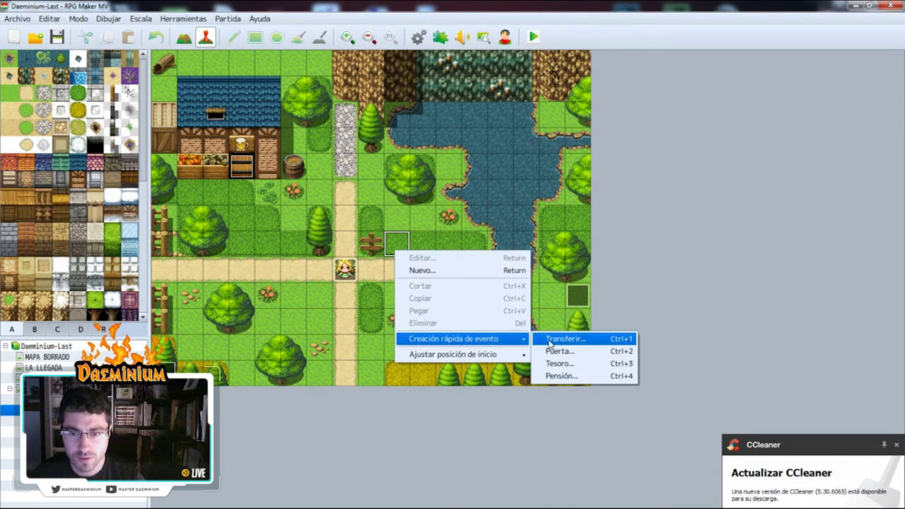
click(424, 270)
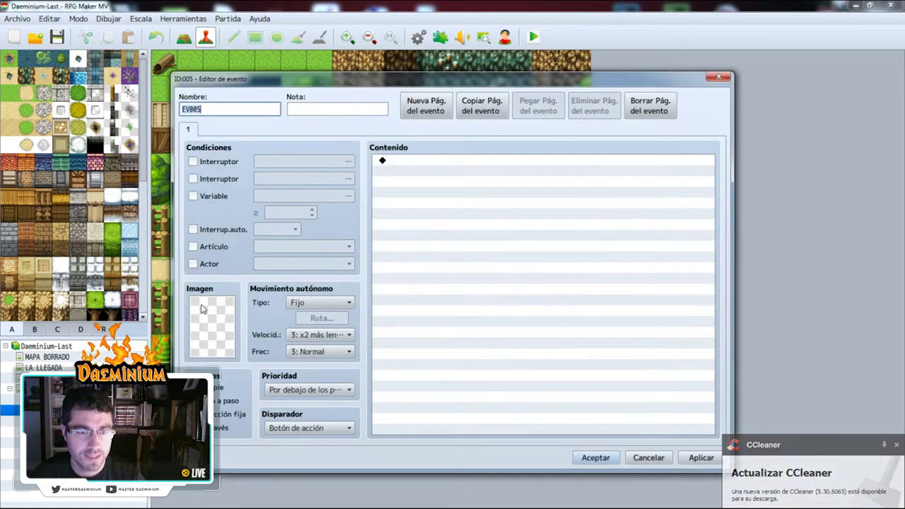
double_click(212, 326)
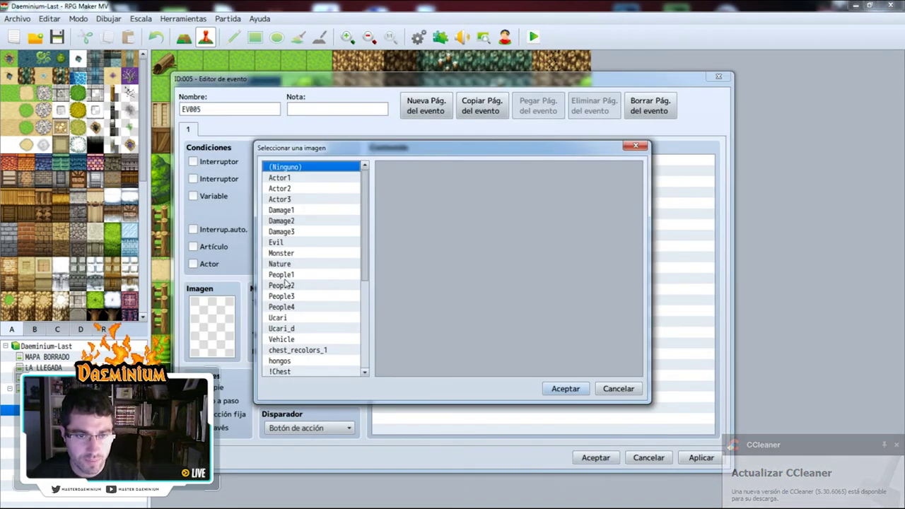
click(283, 275)
click(464, 248)
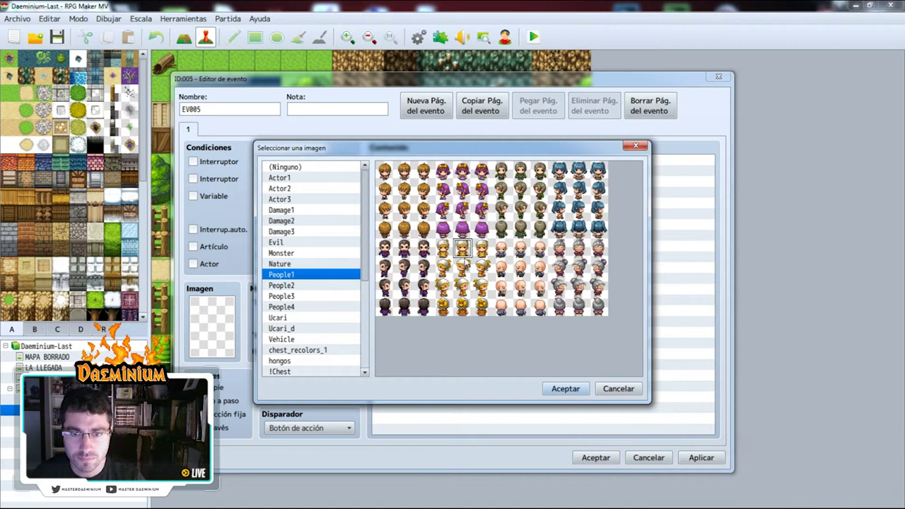
click(578, 392)
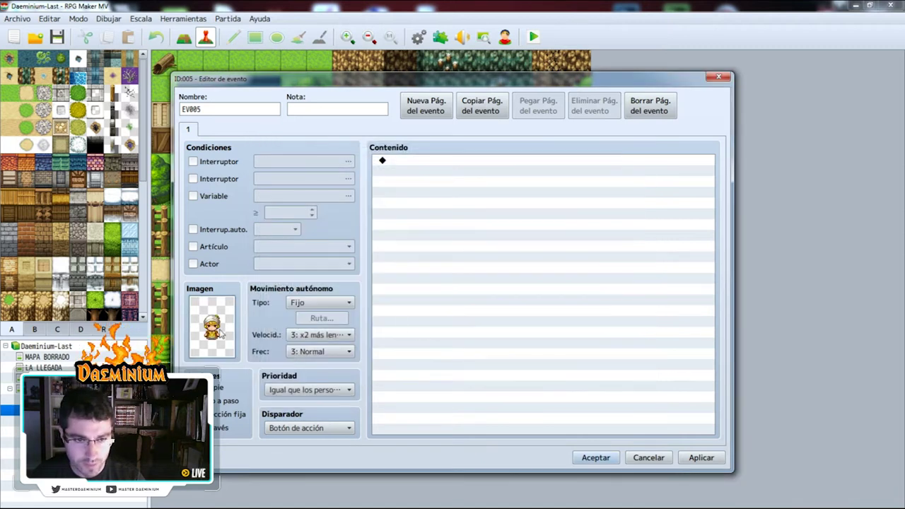
- Add a show-text command to the event with the message "¿Deseas establecer aquí tu hogar?"
double_click(434, 160)
click(476, 164)
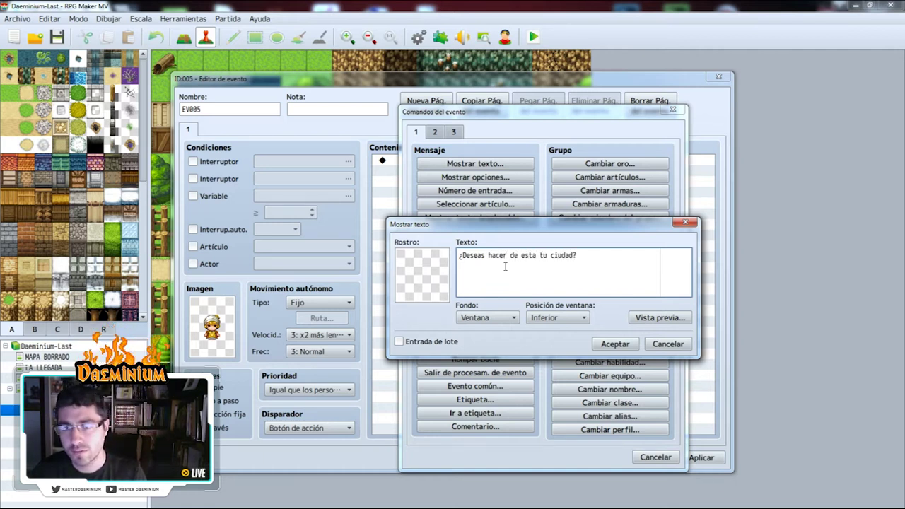
key(BackSpace)
key(BackSpace)
key(BackSpace)
key(BackSpace)
key(BackSpace)
key(BackSpace)
key(BackSpace)
key(BackSpace)
key(BackSpace)
key(BackSpace)
key(BackSpace)
key(BackSpace)
key(BackSpace)
key(BackSpace)
key(BackSpace)
key(BackSpace)
key(BackSpace)
key(BackSpace)
key(BackSpace)
key(BackSpace)
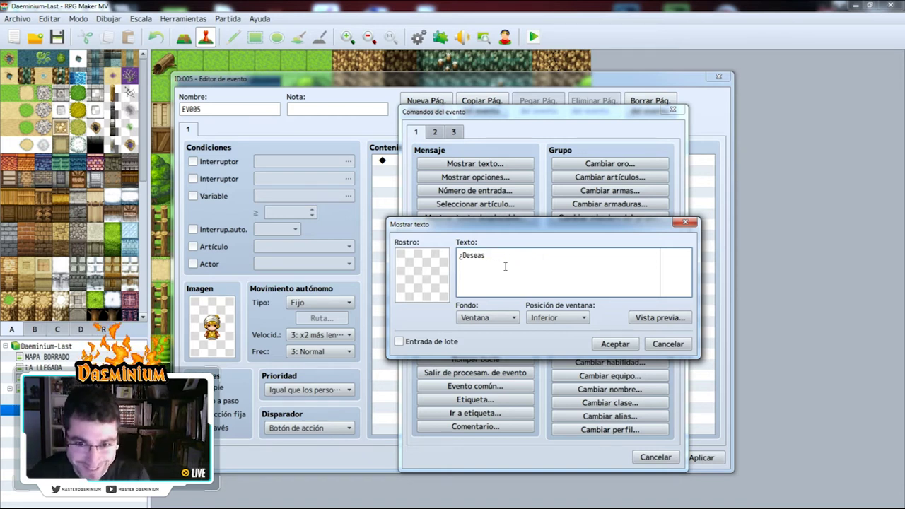
text(stablecer aquí tu hogar?)
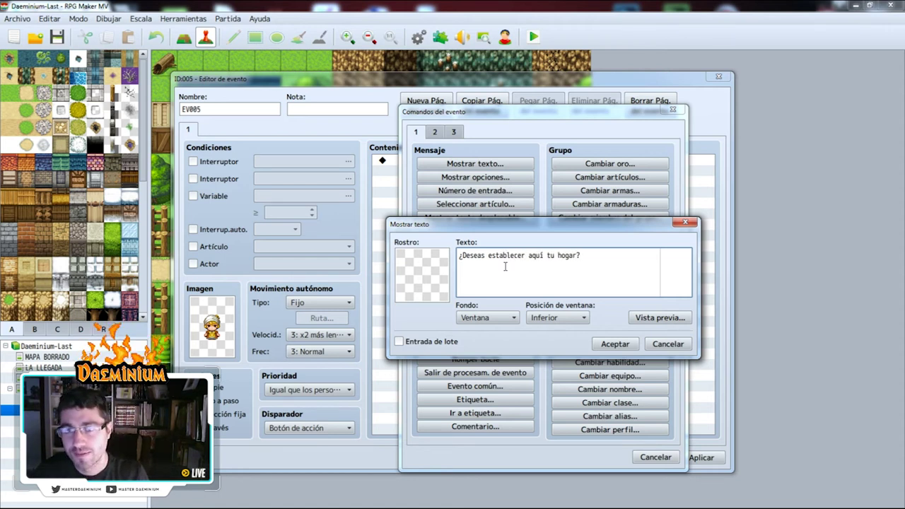
- Give the message the People1 face of the blonde woman with a headscarf and accept the text command
double_click(428, 278)
click(369, 259)
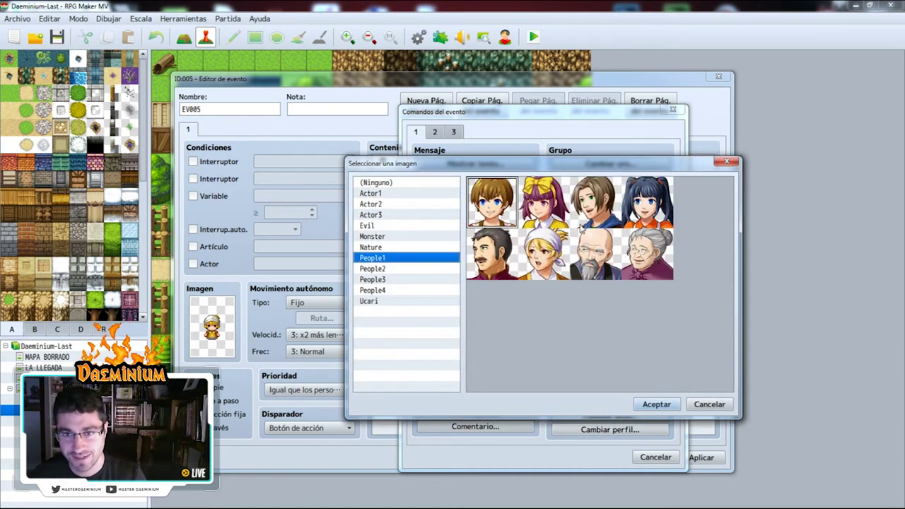
click(558, 255)
click(657, 405)
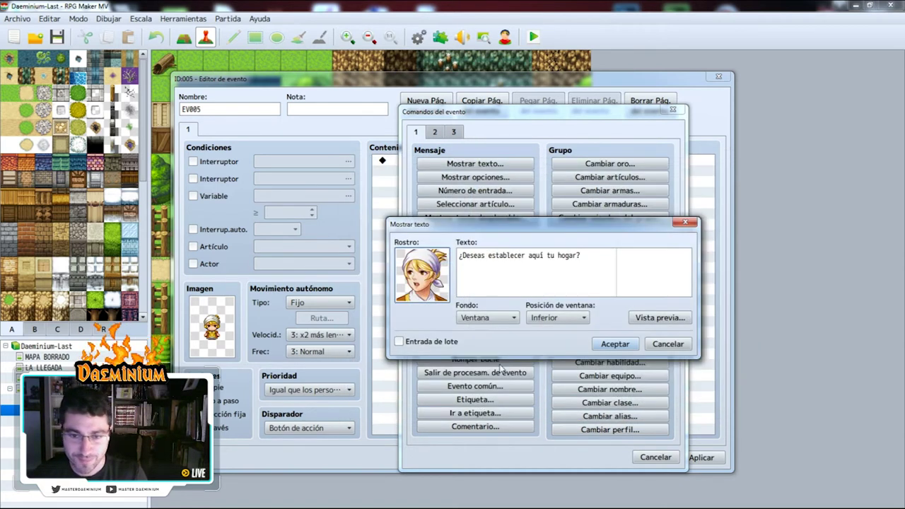
click(621, 347)
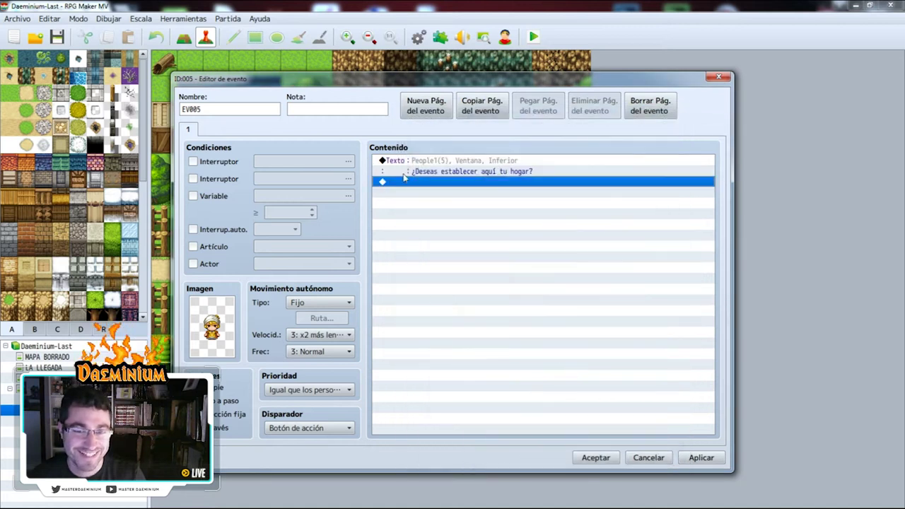
- Add a show-choices command with the options Sí and No below the message, and save the event
double_click(450, 184)
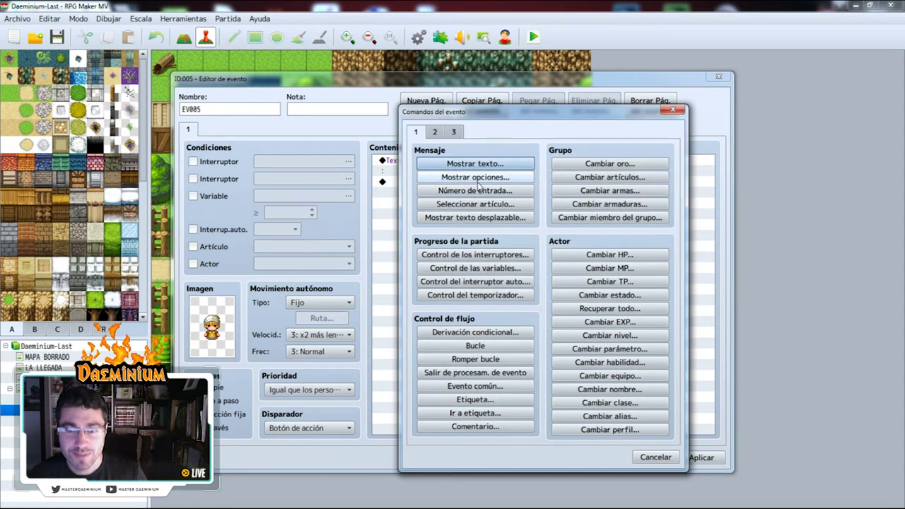
click(470, 177)
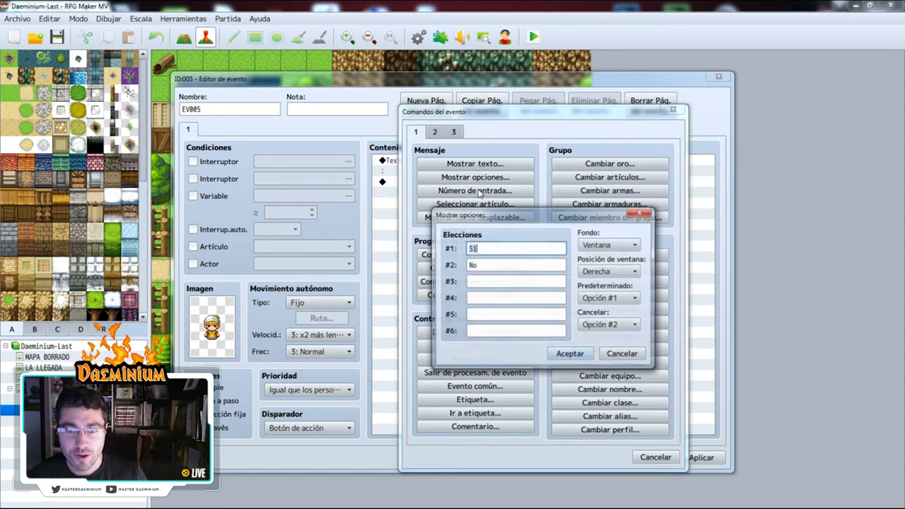
click(559, 355)
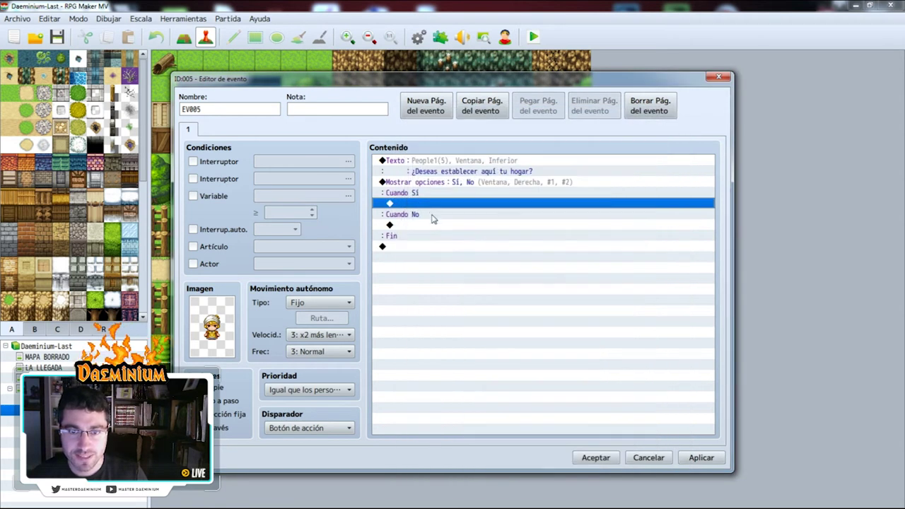
double_click(431, 204)
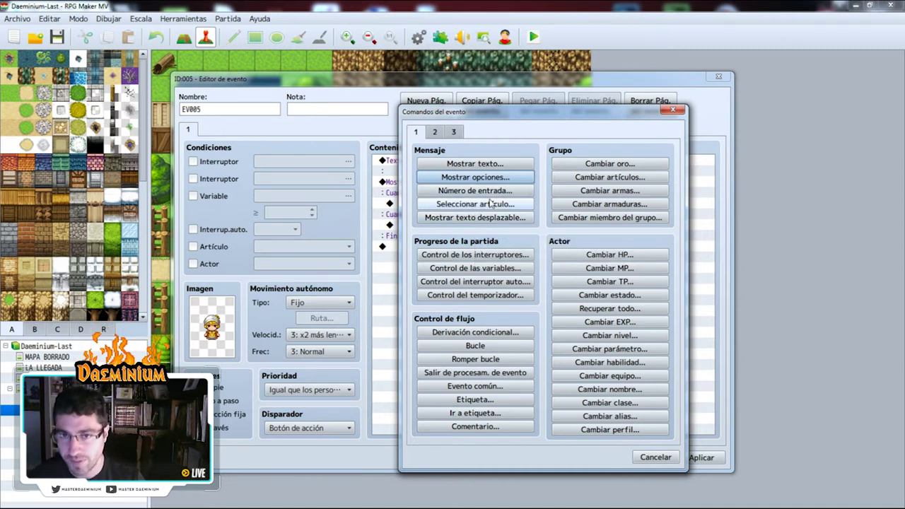
click(654, 457)
click(594, 456)
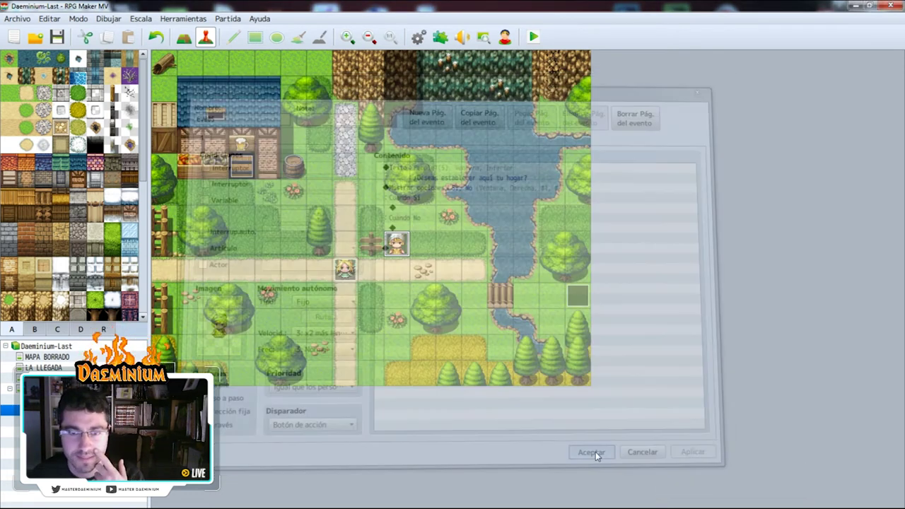
- Review the contents of the Teletransporte common event in the database and leave it unchanged
click(399, 273)
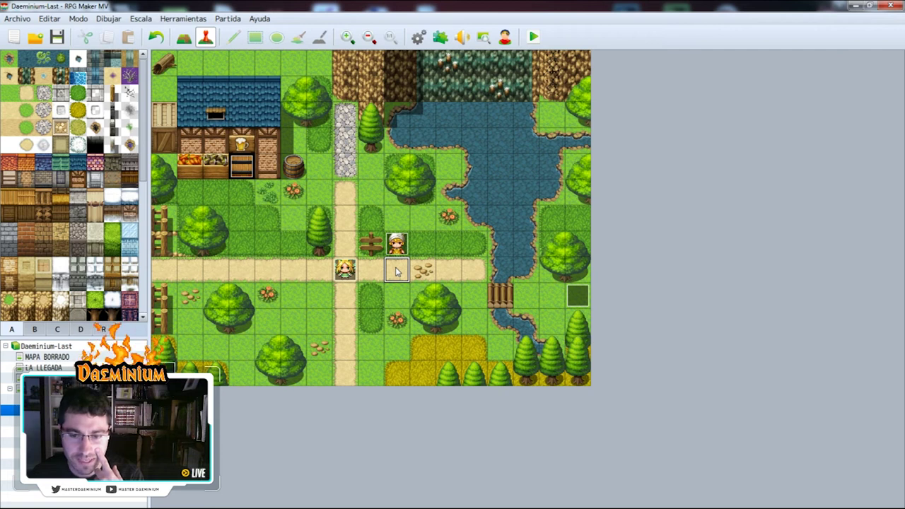
click(418, 38)
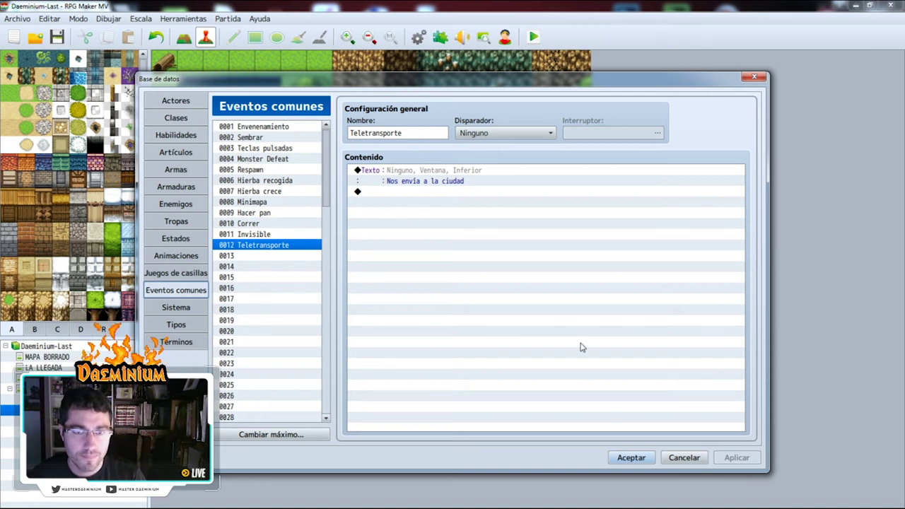
click(398, 179)
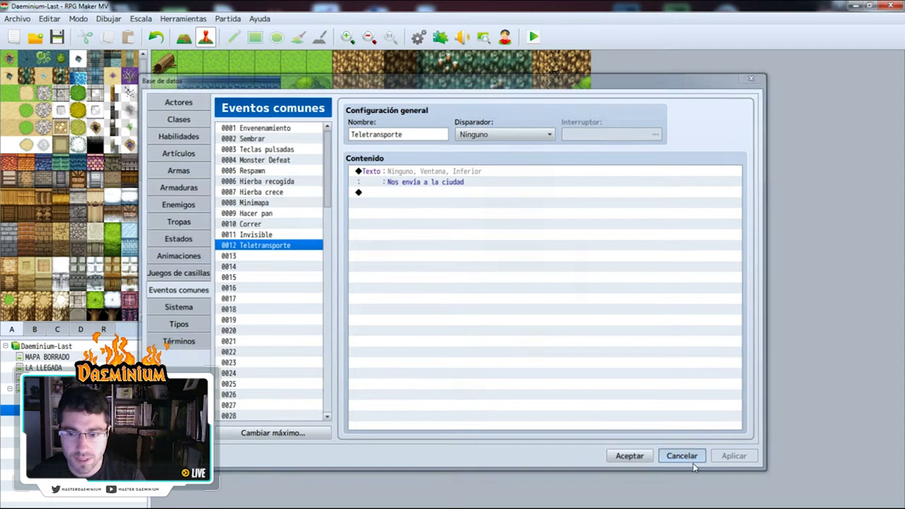
click(685, 458)
- Begin a variable-control command in the Sí branch of the headscarf woman's event and name variable 0004 IDMAPA
double_click(397, 244)
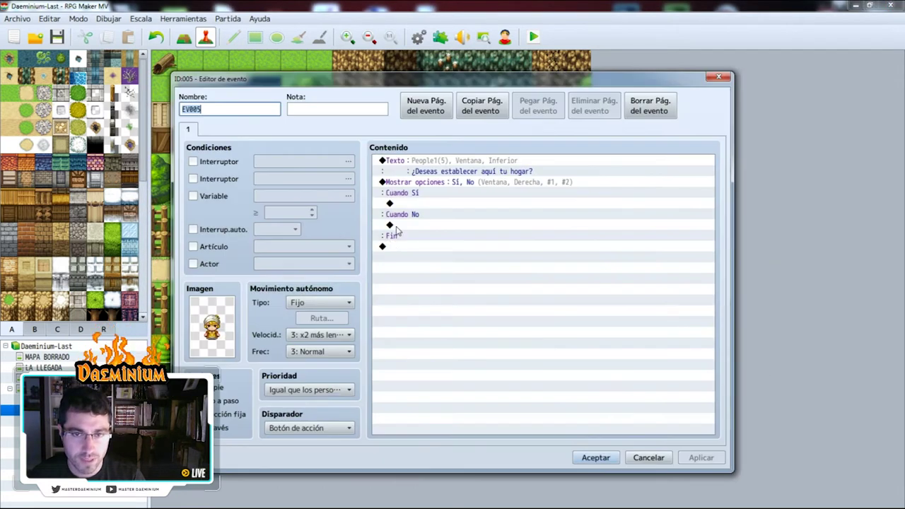
double_click(390, 204)
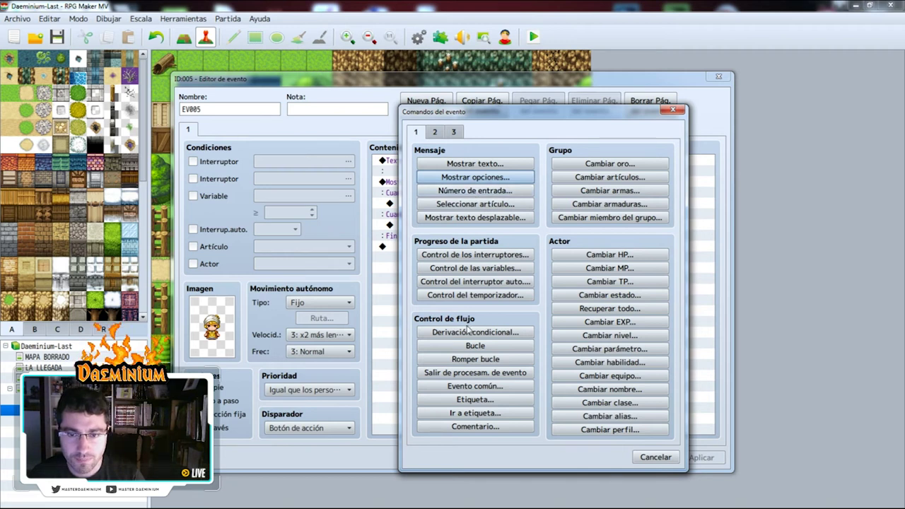
click(488, 268)
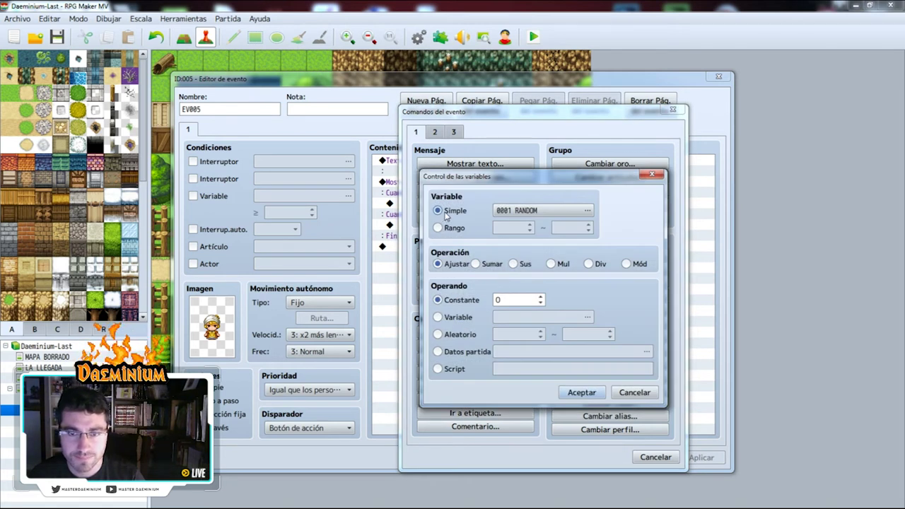
click(576, 210)
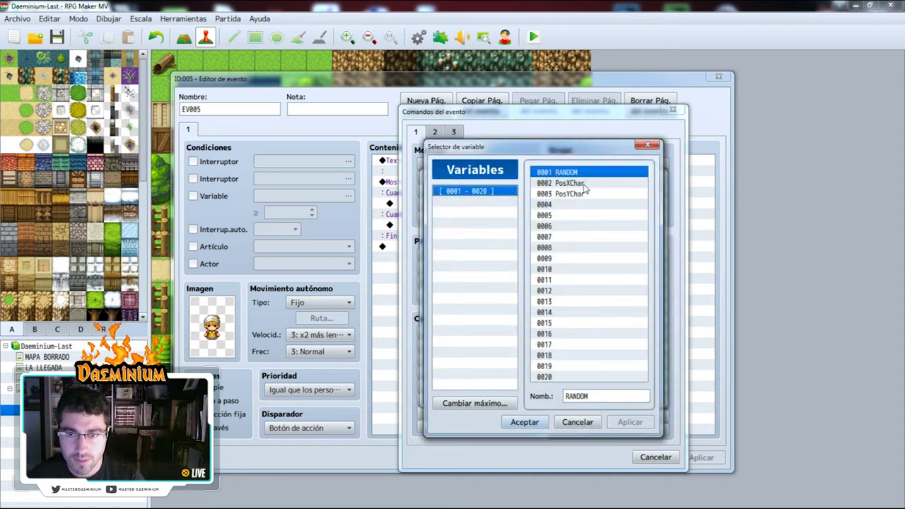
click(550, 205)
click(579, 398)
text(T)
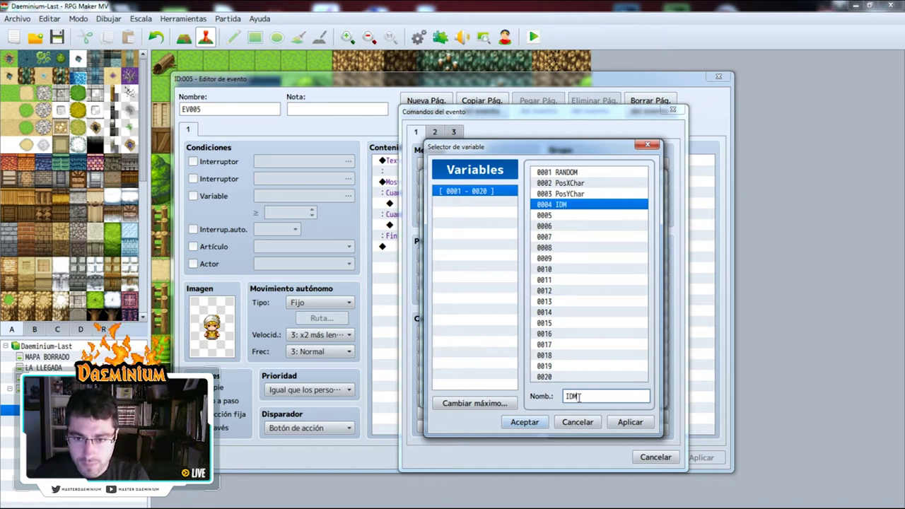
click(640, 423)
- Name variable 0005 POSXMAPA and variable 0006 POSYMAPA, and accept the variable list
click(573, 215)
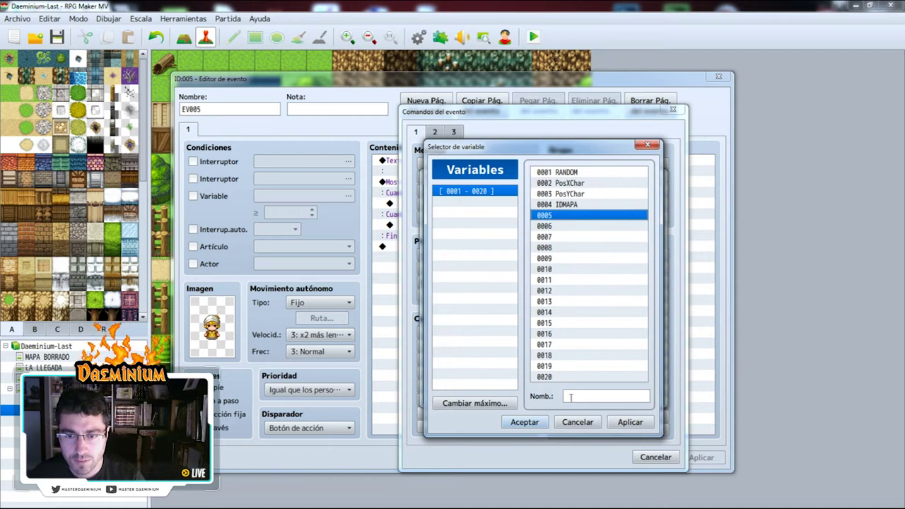
click(617, 397)
text(POSXMAPA)
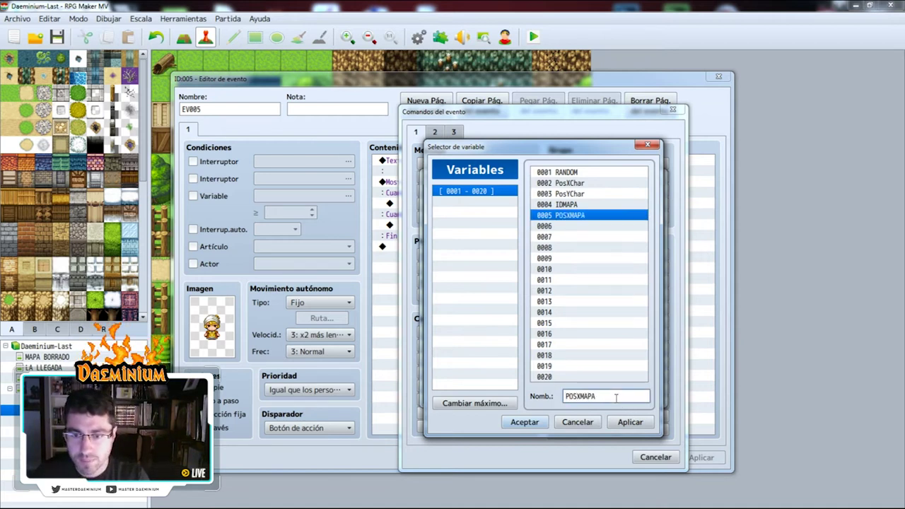
click(582, 227)
click(583, 400)
text(POSYMAPA)
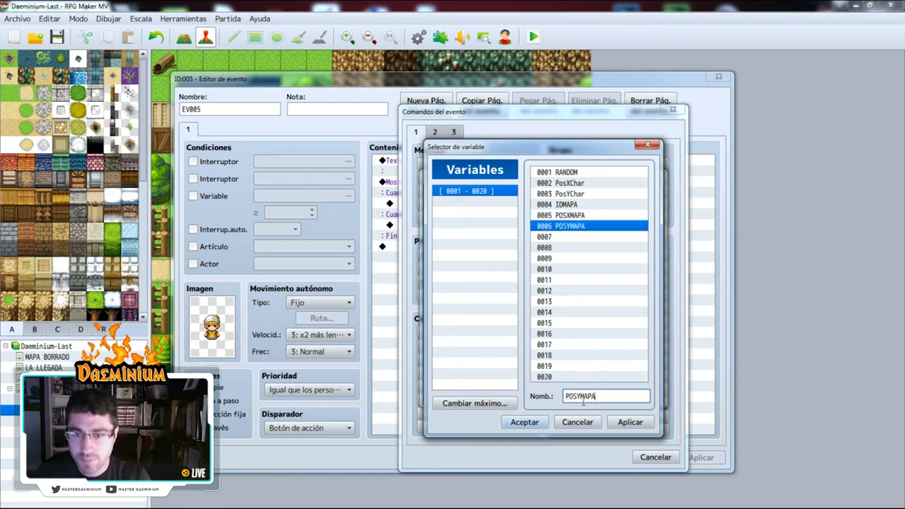
click(525, 422)
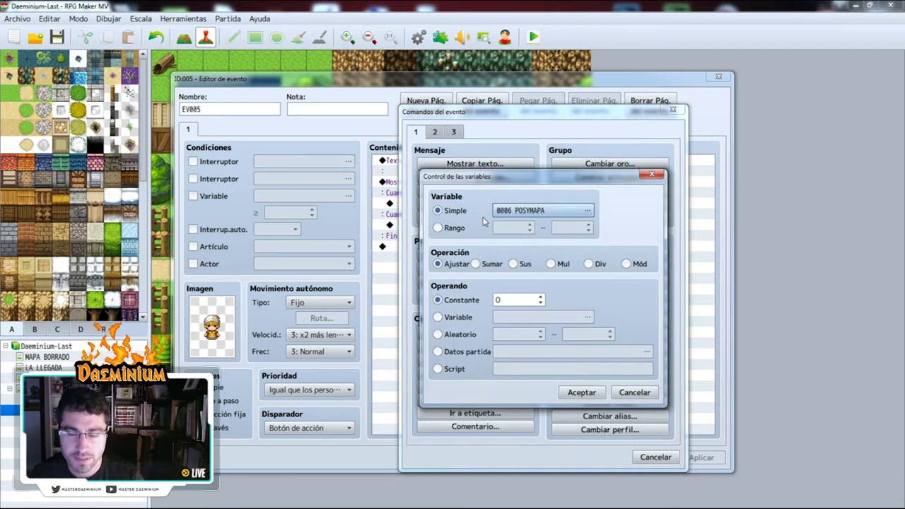
- Set variable 0004 IDMAPA to the constant 3 in the Sí branch
click(523, 211)
click(566, 205)
click(523, 422)
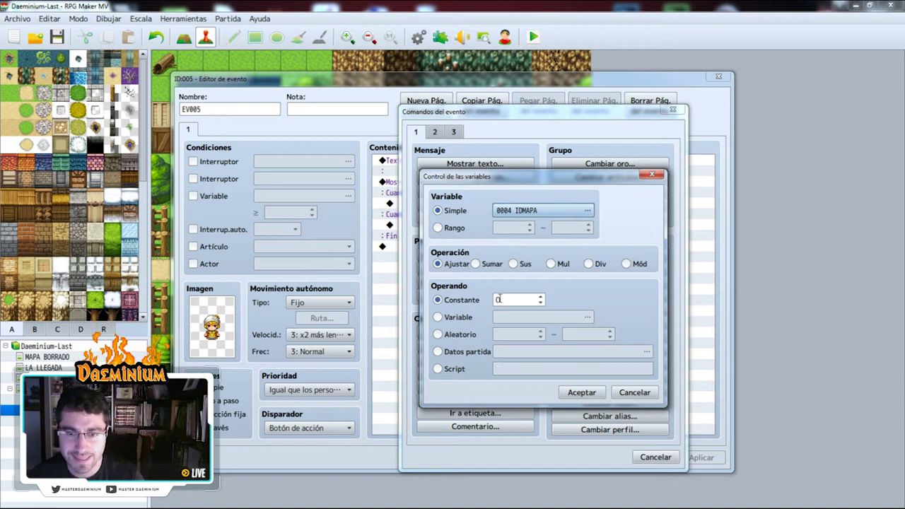
double_click(499, 299)
text(3)
click(589, 395)
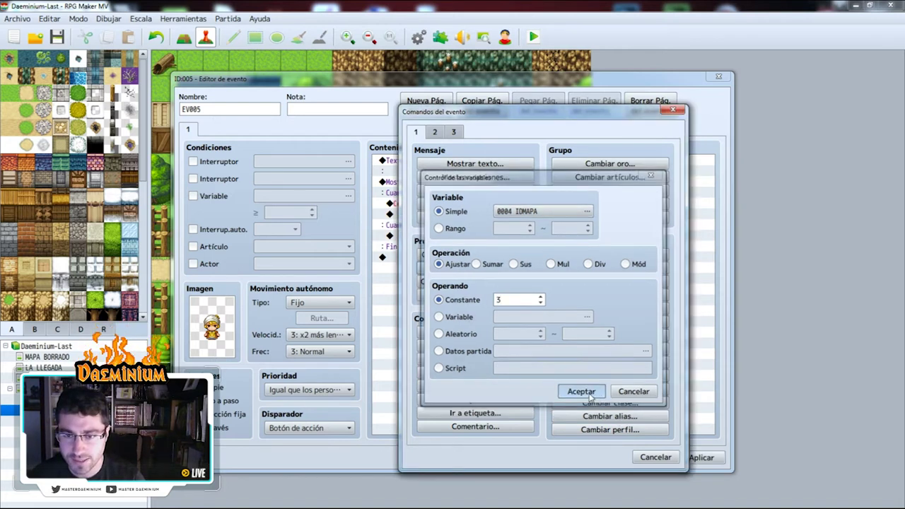
- Add a second variable-control command in the Sí branch that sets 0005 POSXMAPA to the constant 9
double_click(453, 217)
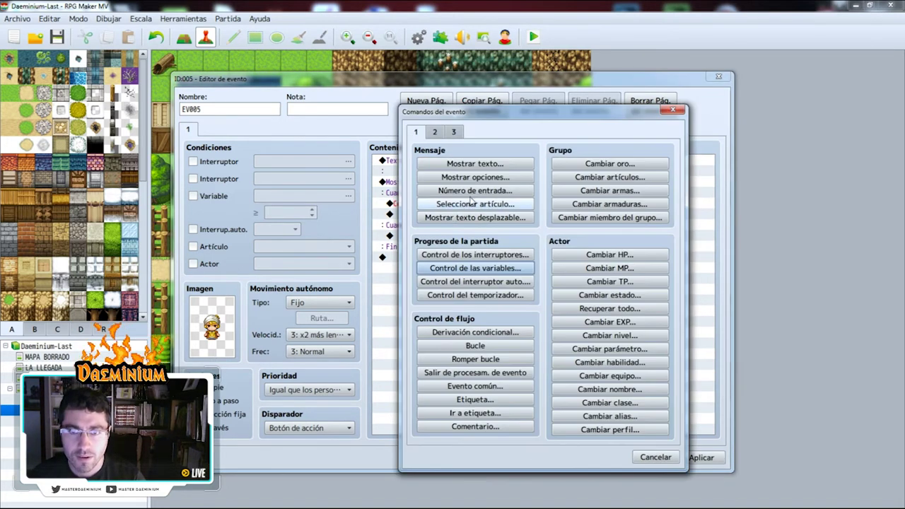
click(478, 268)
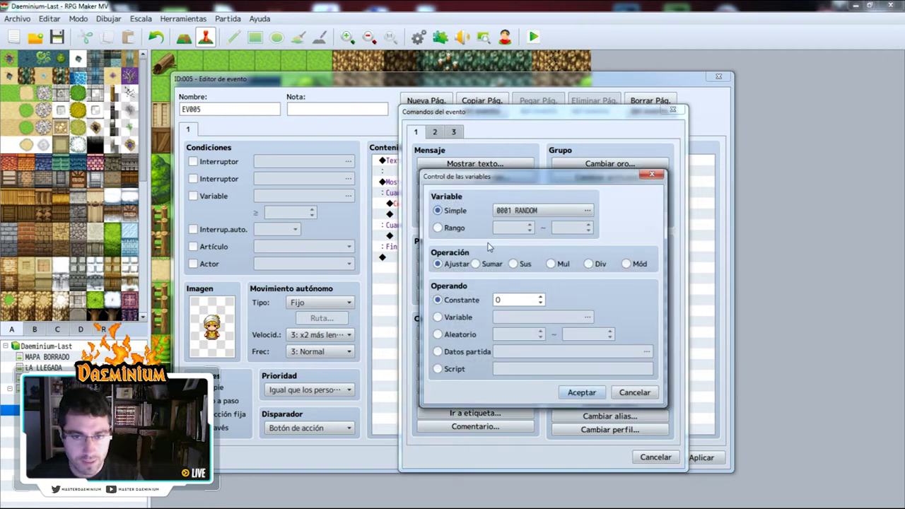
click(541, 210)
click(576, 215)
click(525, 422)
click(505, 300)
text(9)
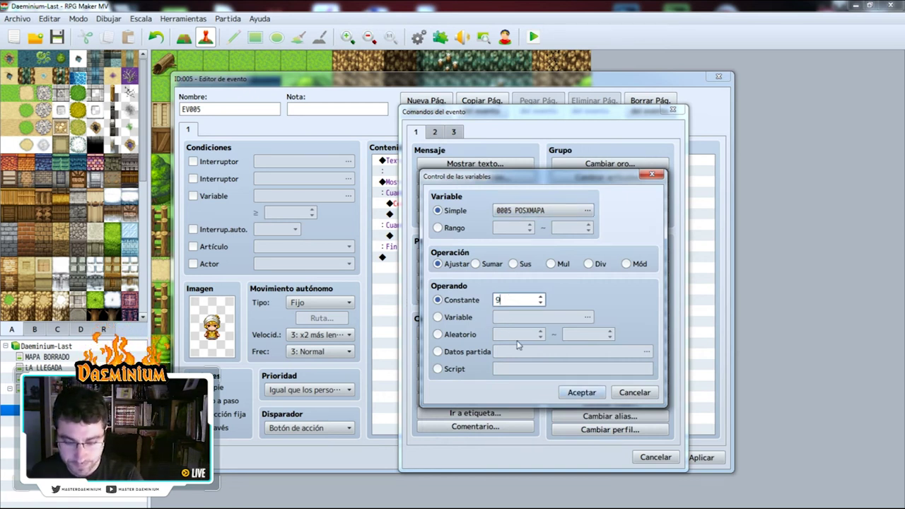
click(581, 392)
- Add a third variable-control command in the Sí branch setting 0006 POSYMAPA to the constant 8, and save the event
double_click(512, 227)
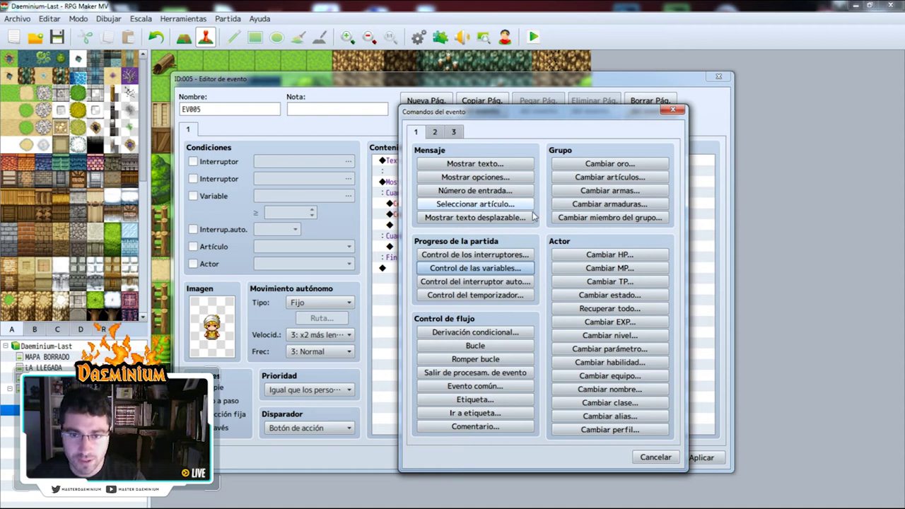
click(522, 269)
click(542, 211)
click(584, 226)
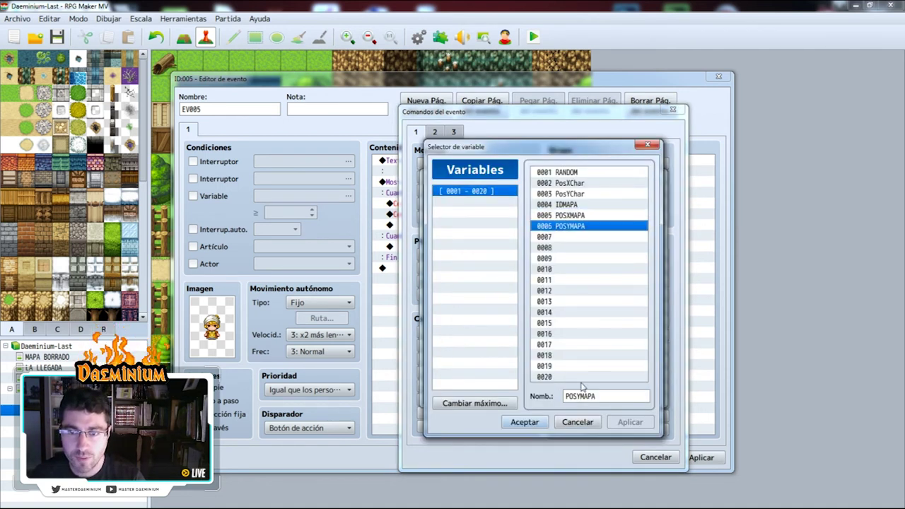
click(525, 422)
double_click(505, 300)
text(8)
click(582, 392)
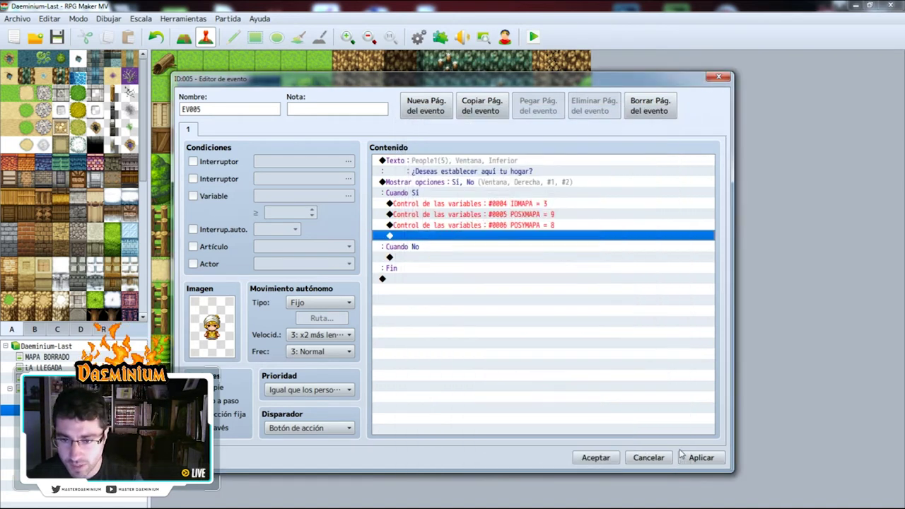
click(700, 458)
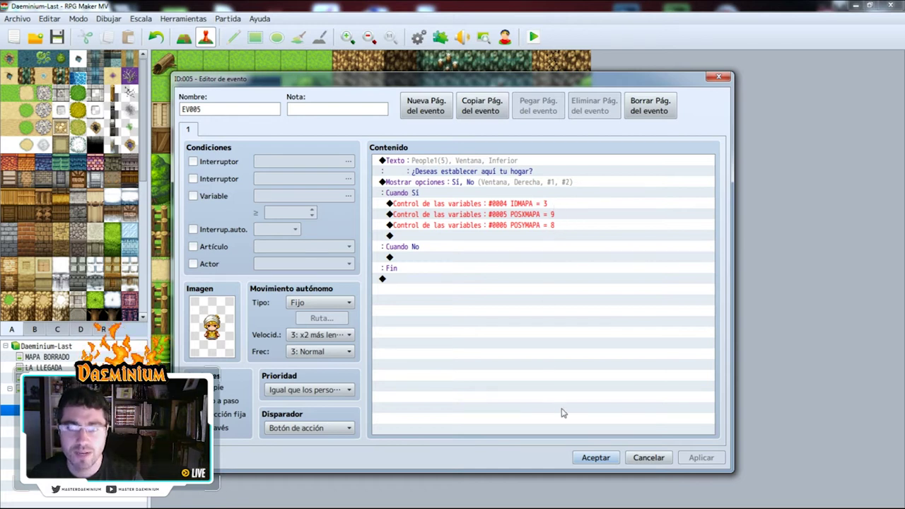
click(596, 457)
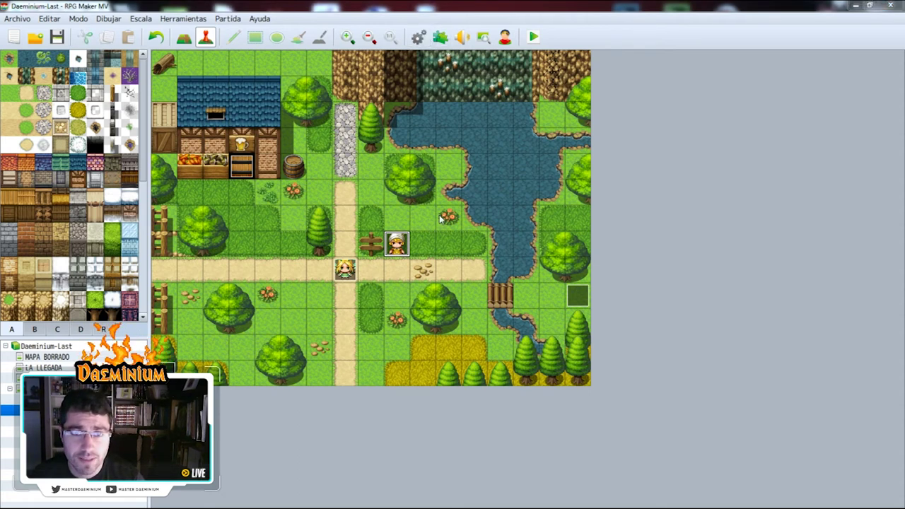
- Open the database at the Teletransporte common event and delete its text command
key(F9)
click(431, 176)
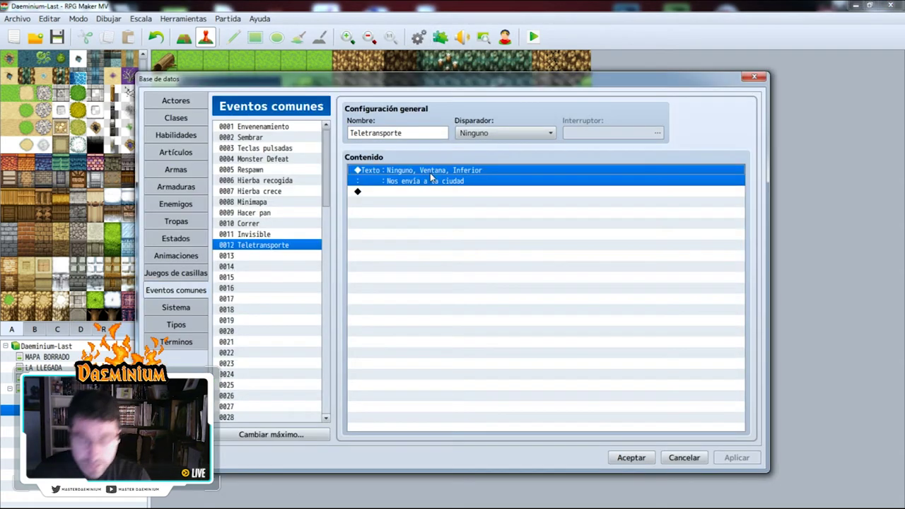
key(Delete)
- Begin a Transfer Player command in the Teletransporte common event, designated with variables, using 0004 IDMAPA as the map ID
double_click(431, 177)
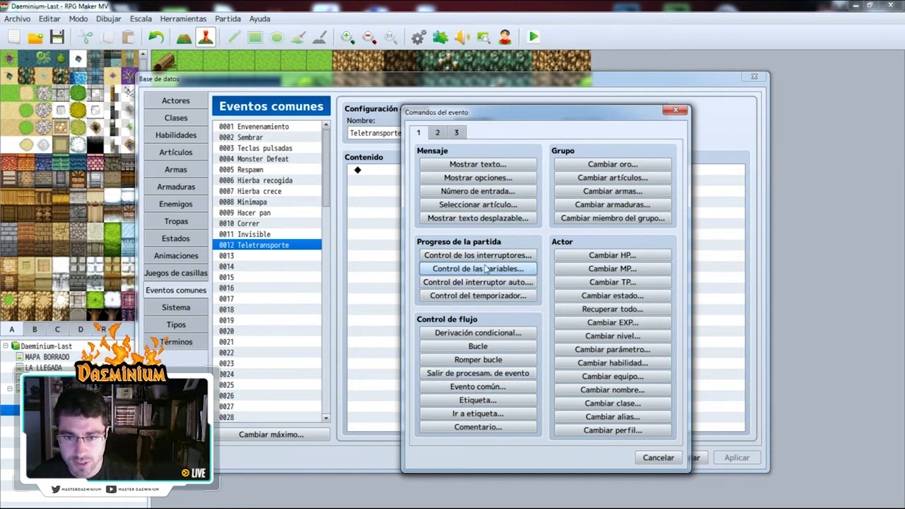
click(438, 133)
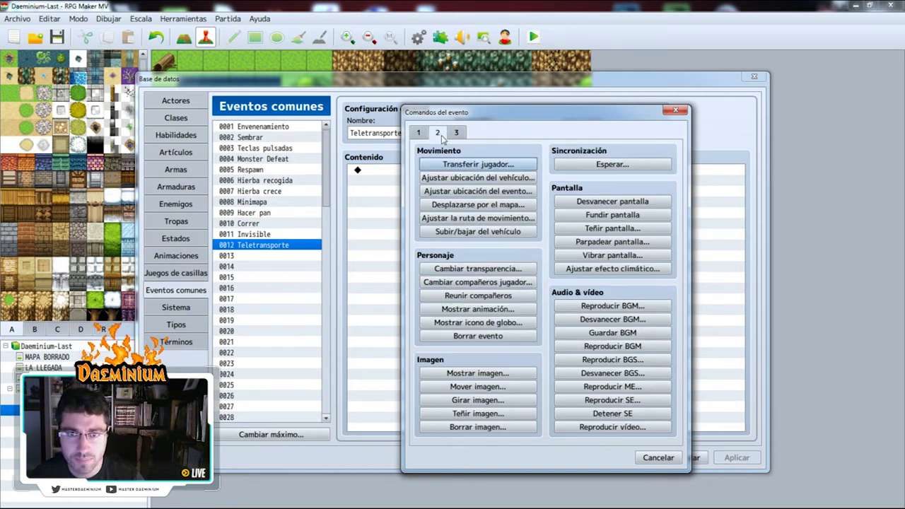
click(478, 164)
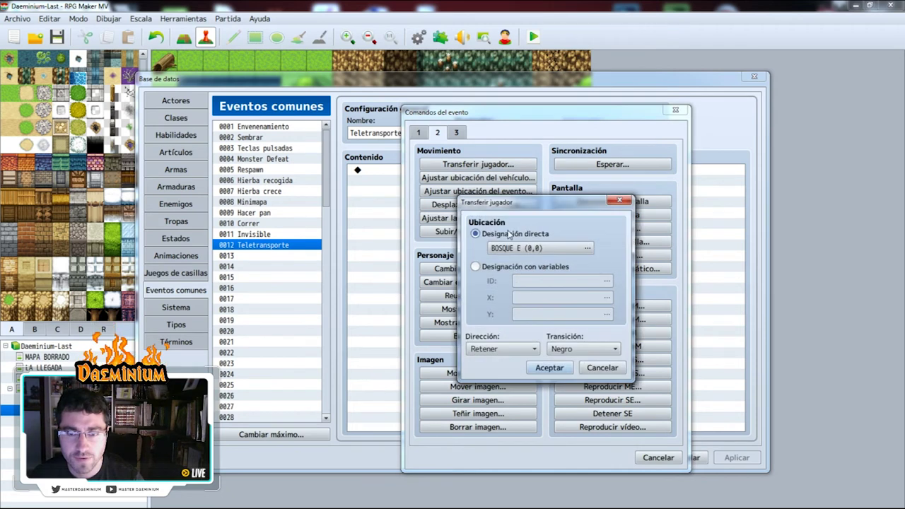
click(476, 267)
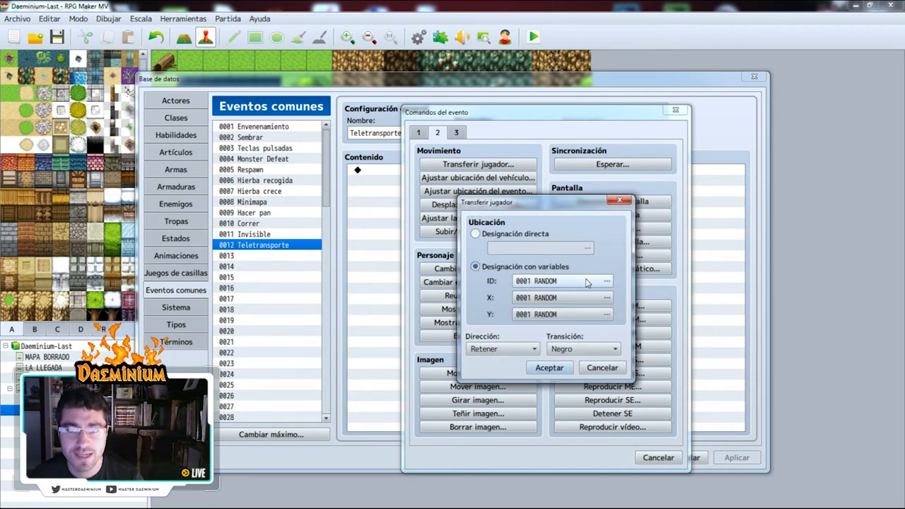
click(607, 283)
click(585, 205)
click(528, 422)
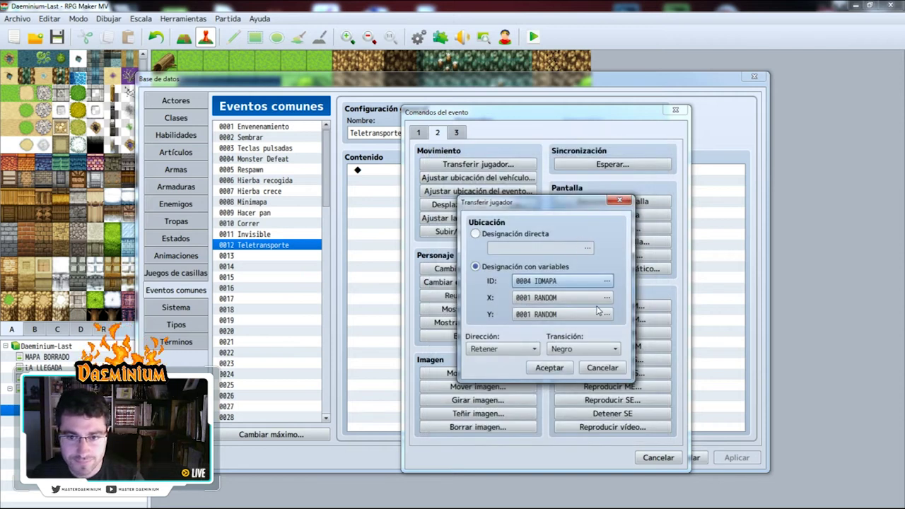
- Assign 0005 POSXMAPA as the X and 0006 POSYMAPA as the Y of the player transfer, and accept the command
click(606, 299)
click(566, 215)
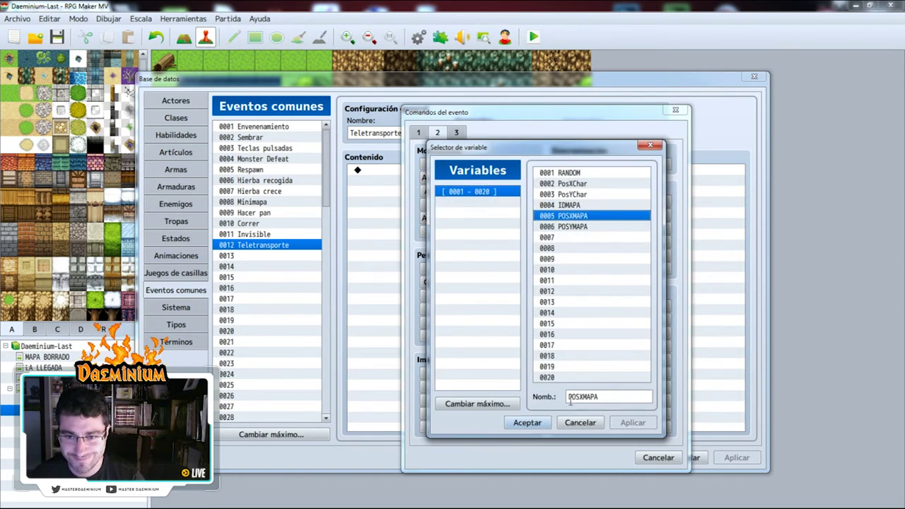
click(528, 422)
click(551, 315)
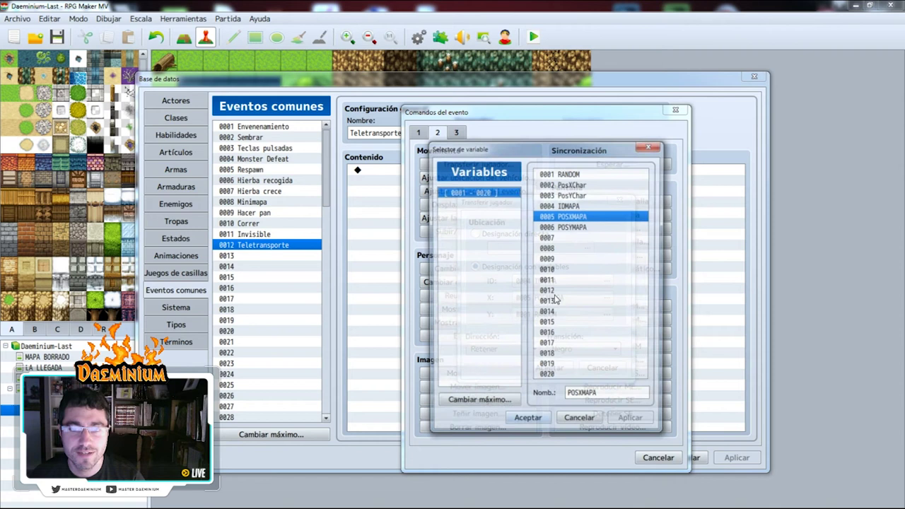
click(566, 227)
click(526, 421)
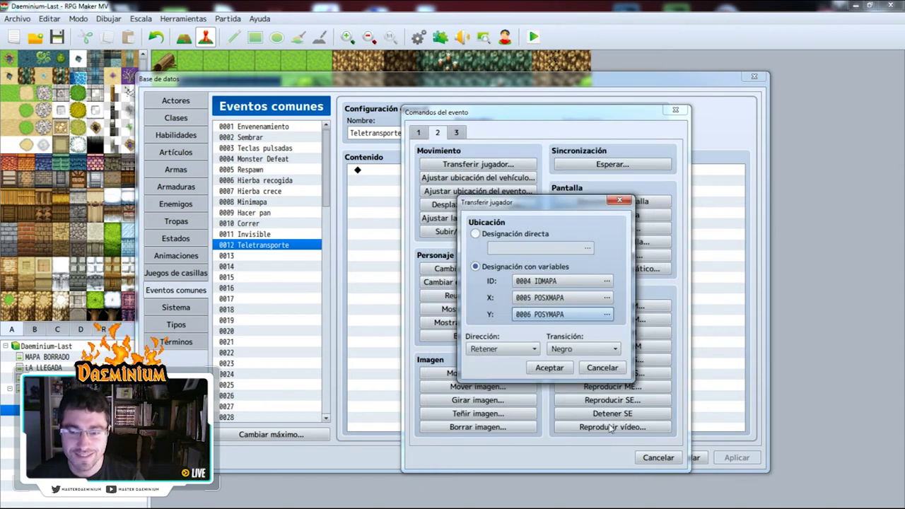
click(549, 368)
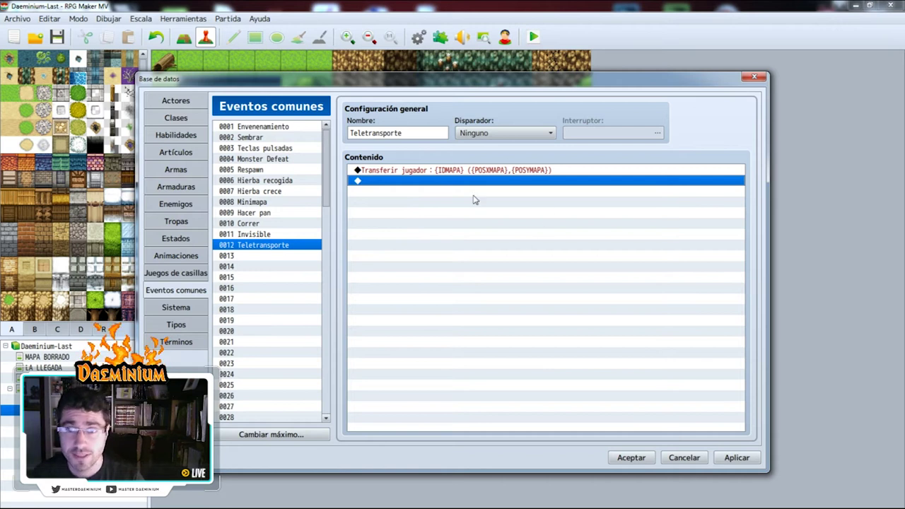
click(395, 171)
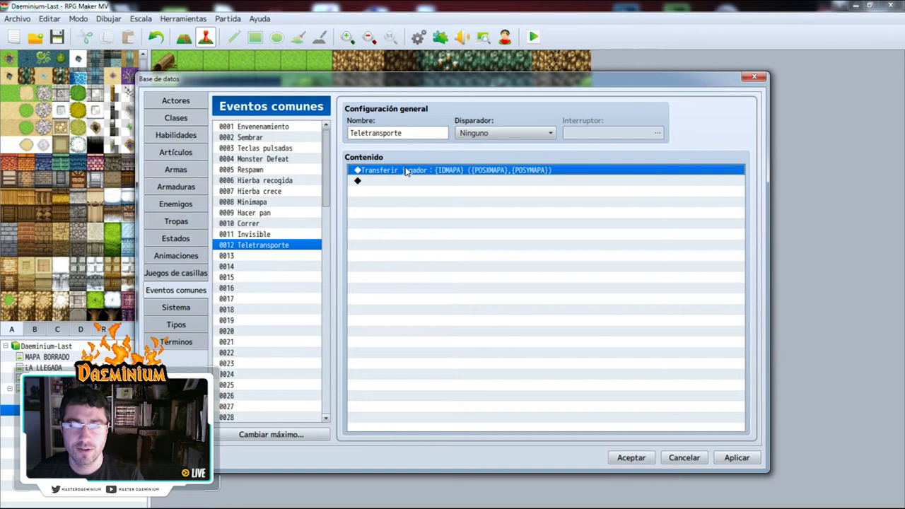
key(Insert)
click(672, 117)
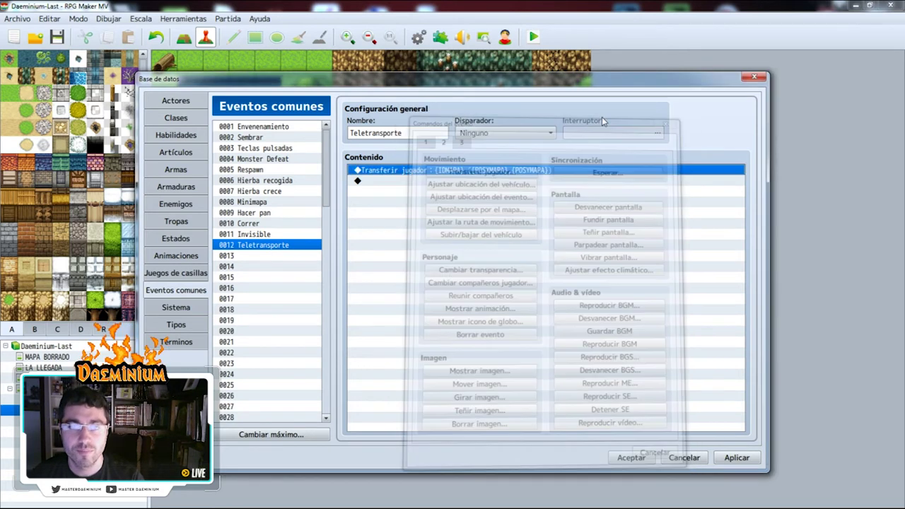
- Add a Show Animation command that plays Luz resplandeciente on the player in the Teletransporte common event
double_click(370, 183)
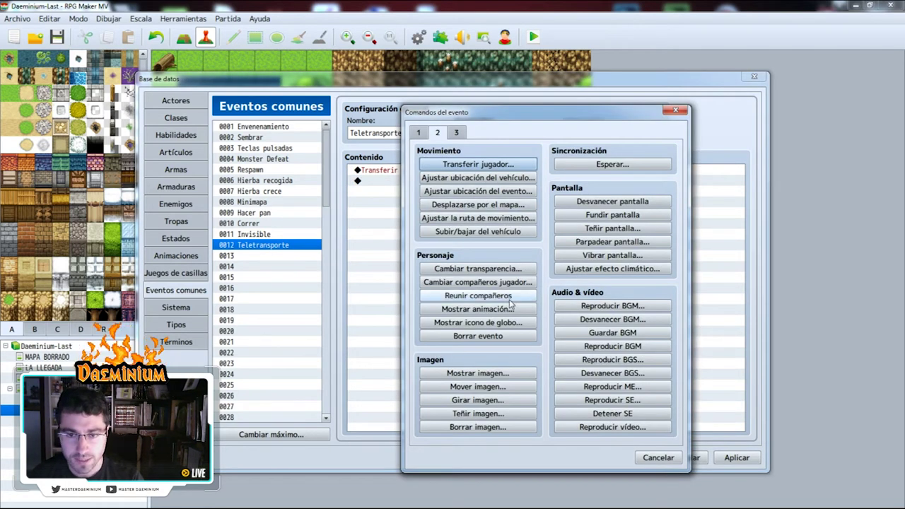
click(478, 309)
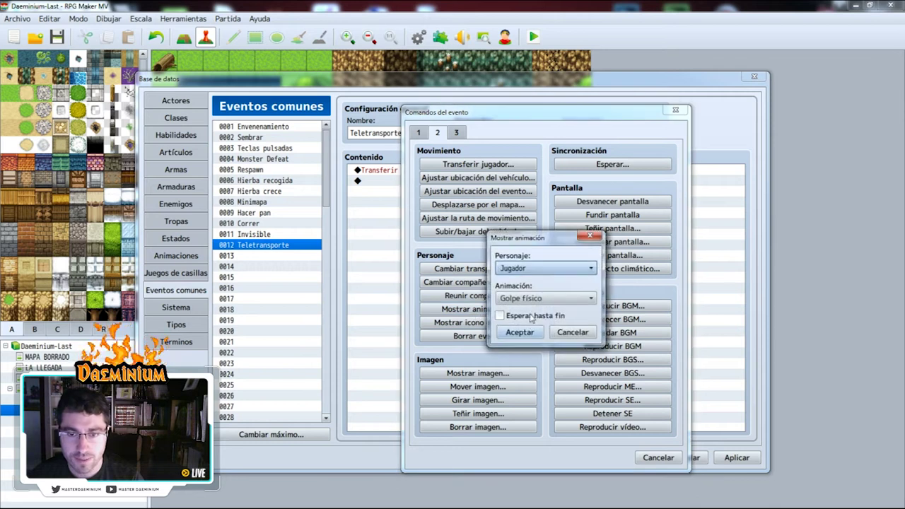
click(524, 298)
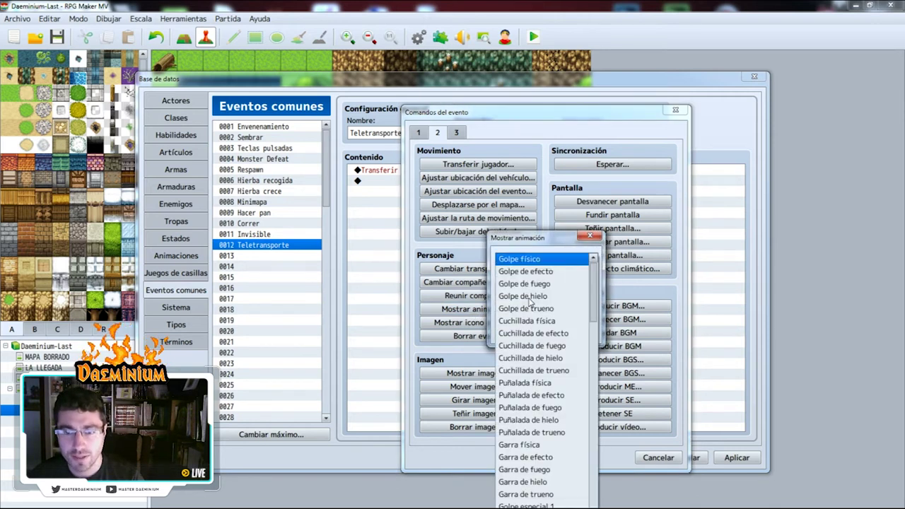
scroll(570, 384, down, 3)
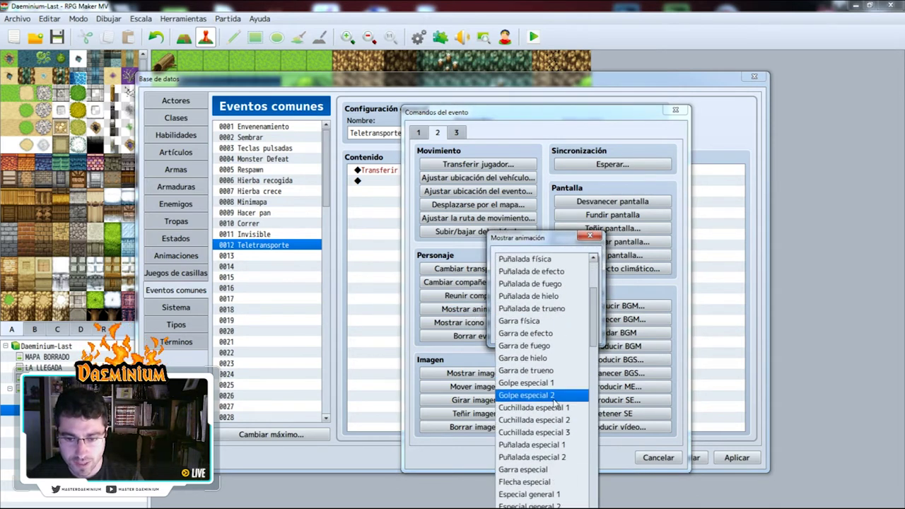
scroll(571, 338, down, 12)
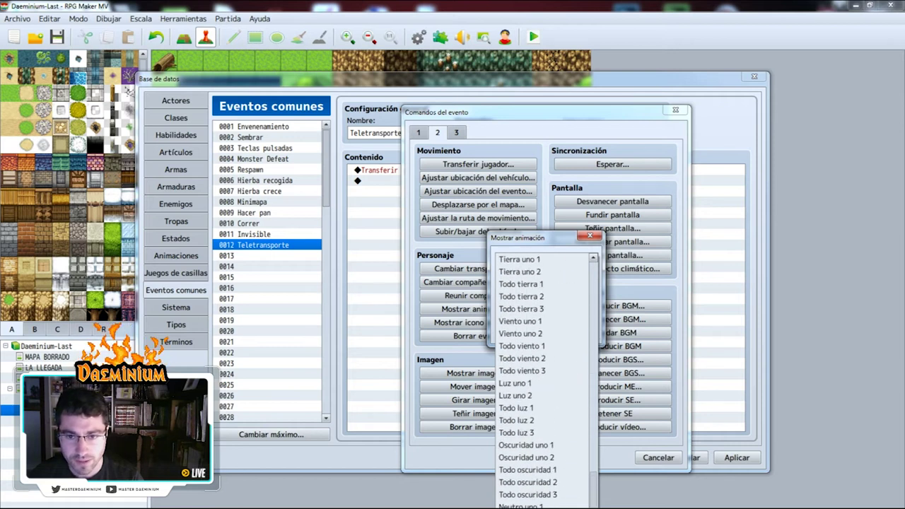
scroll(593, 502, up, 2)
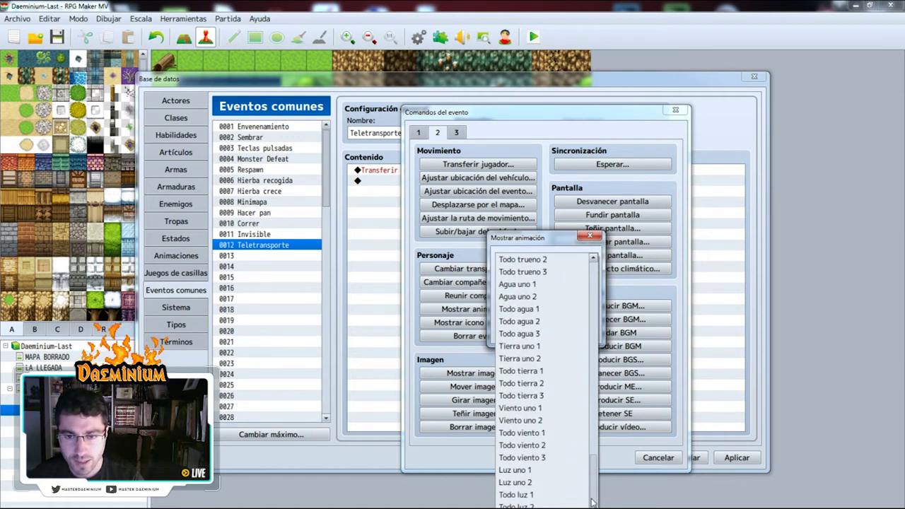
scroll(593, 503, down, 5)
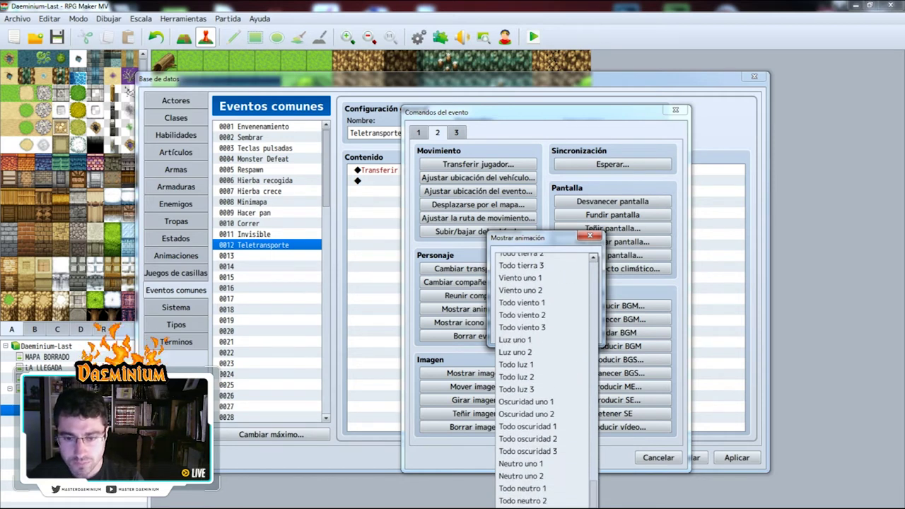
scroll(548, 379, down, 2)
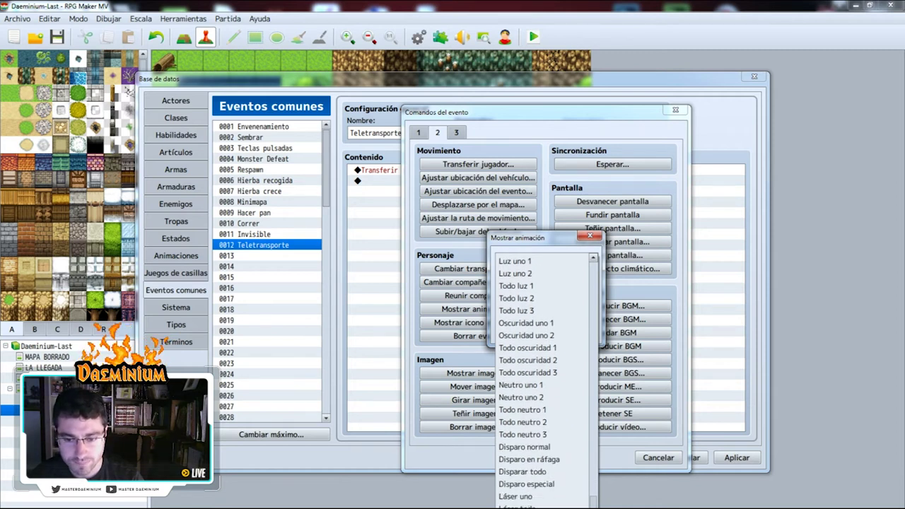
click(548, 380)
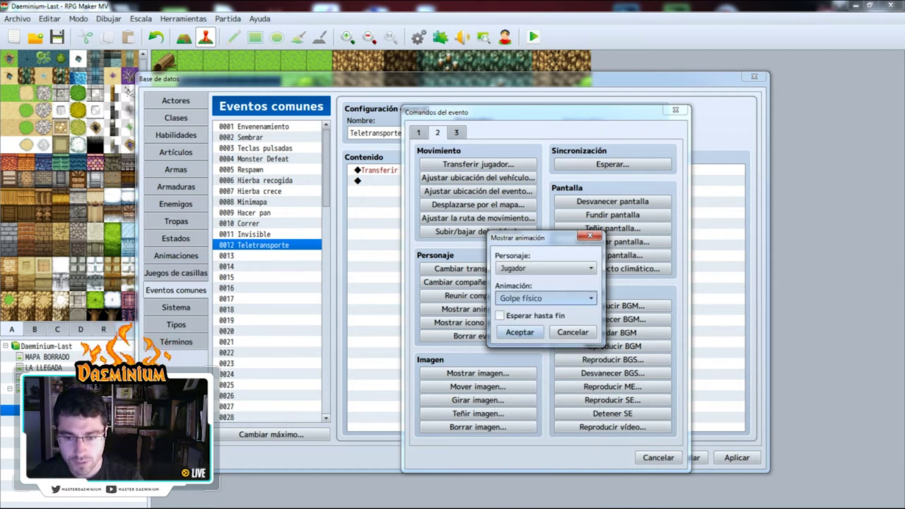
click(524, 334)
- Move the Show Animation command above the Transfer Player command
click(407, 181)
key(ctrl+x)
click(391, 170)
key(ctrl+v)
double_click(382, 192)
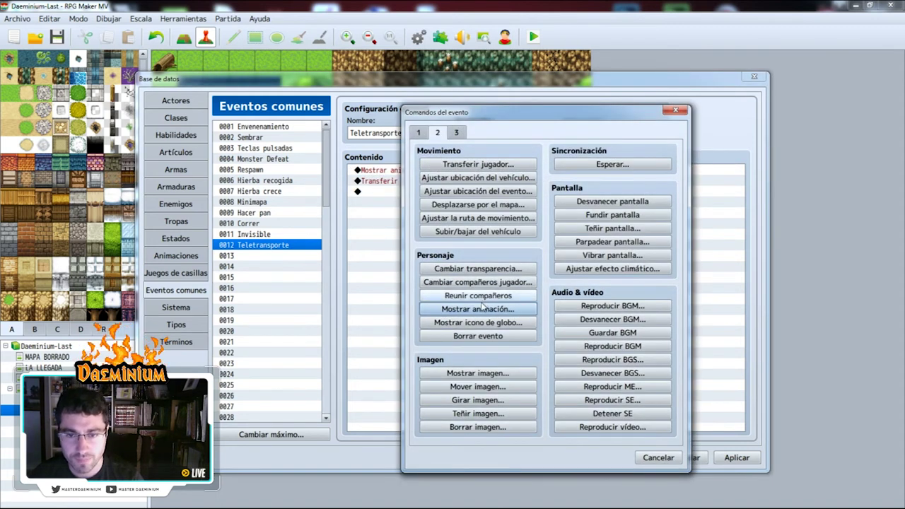
click(676, 111)
- Make the Show Animation command wait until the animation ends, and save the database changes
click(439, 171)
right_click(423, 171)
click(453, 188)
click(518, 319)
click(520, 334)
click(736, 458)
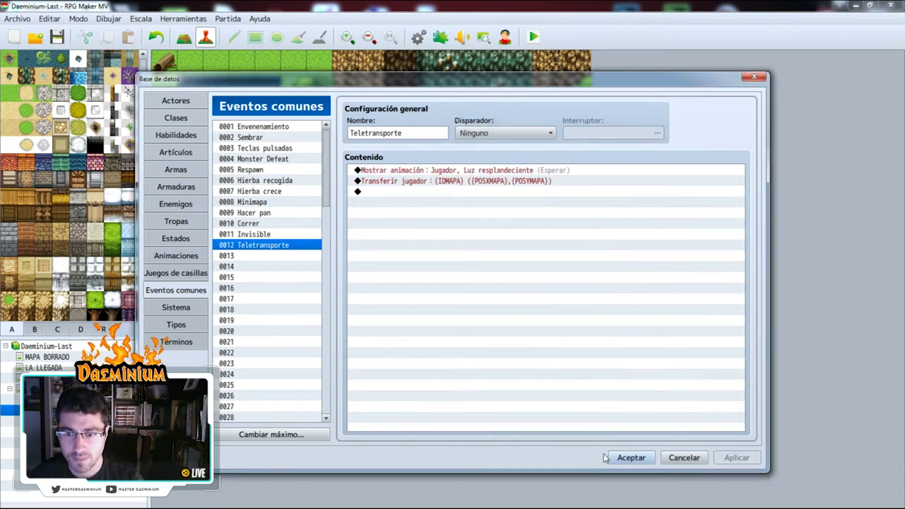
click(610, 458)
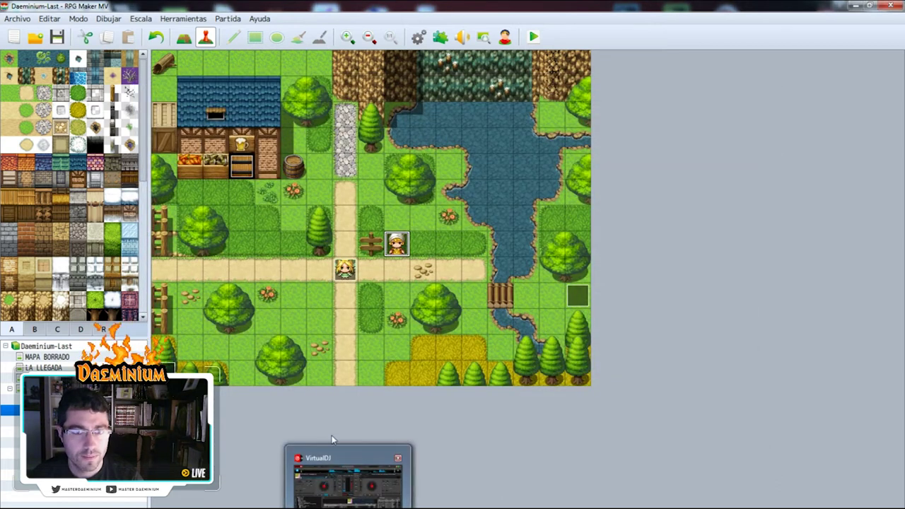
- Switch to VirtualDJ, play the first track of the Automix list, and return to RPG Maker MV
click(348, 482)
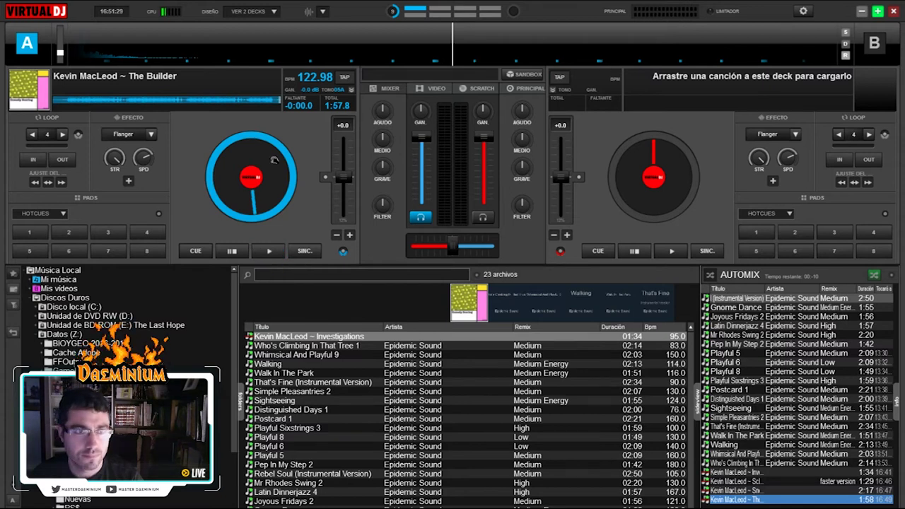
double_click(779, 298)
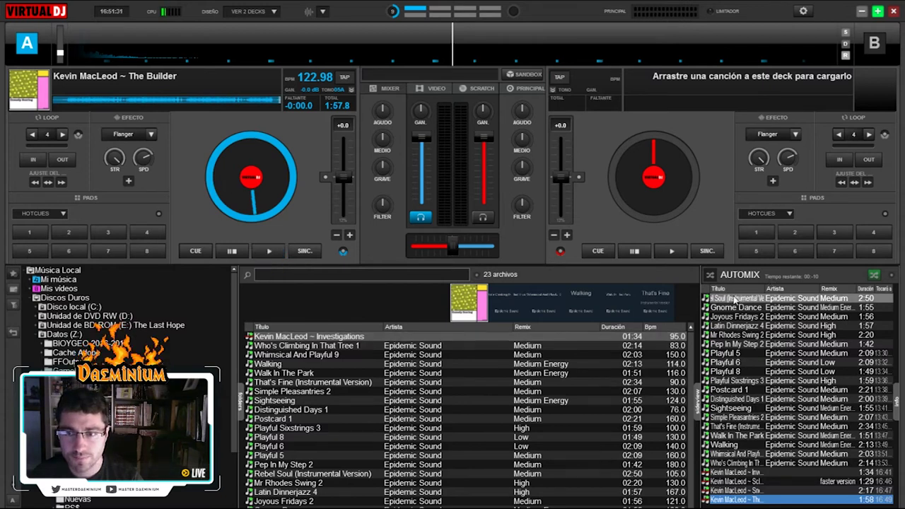
click(862, 11)
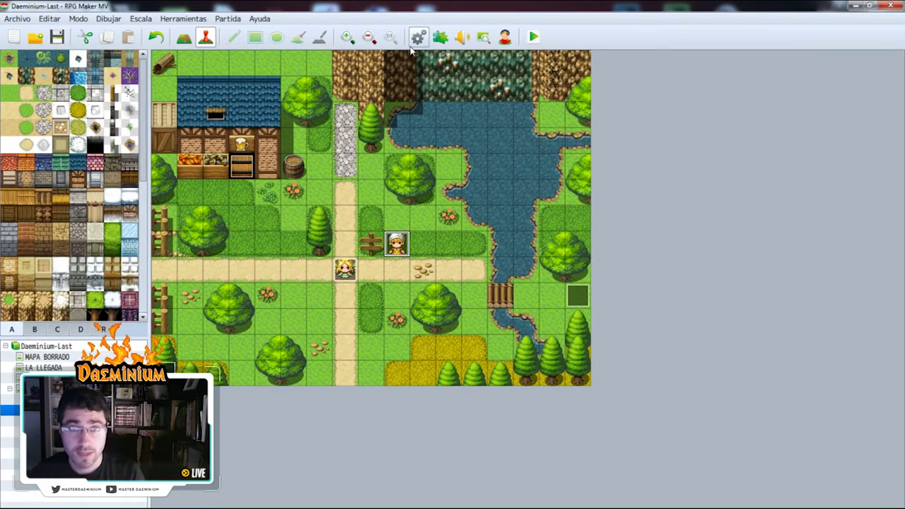
- Set the player's starting position on the grass tile just right of the vertical path's lower part
click(396, 280)
right_click(398, 279)
click(365, 336)
right_click(361, 344)
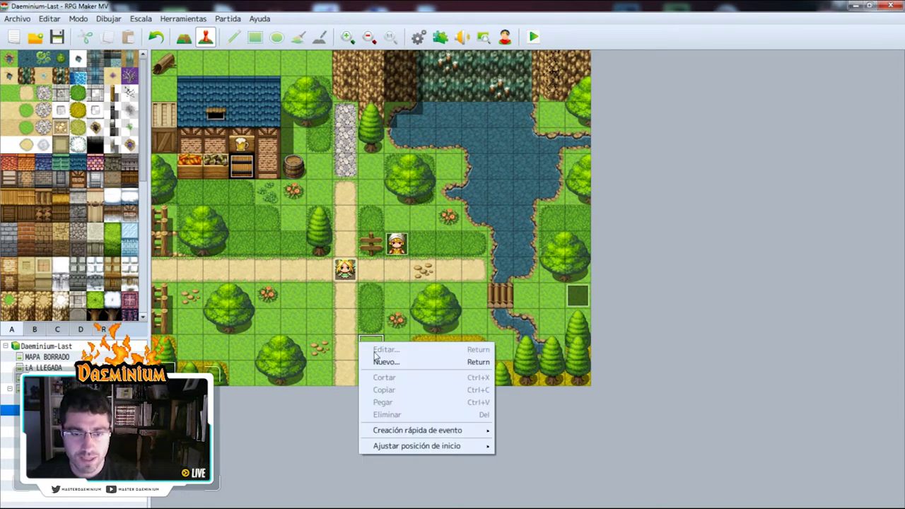
mouse_move(410, 446)
click(520, 444)
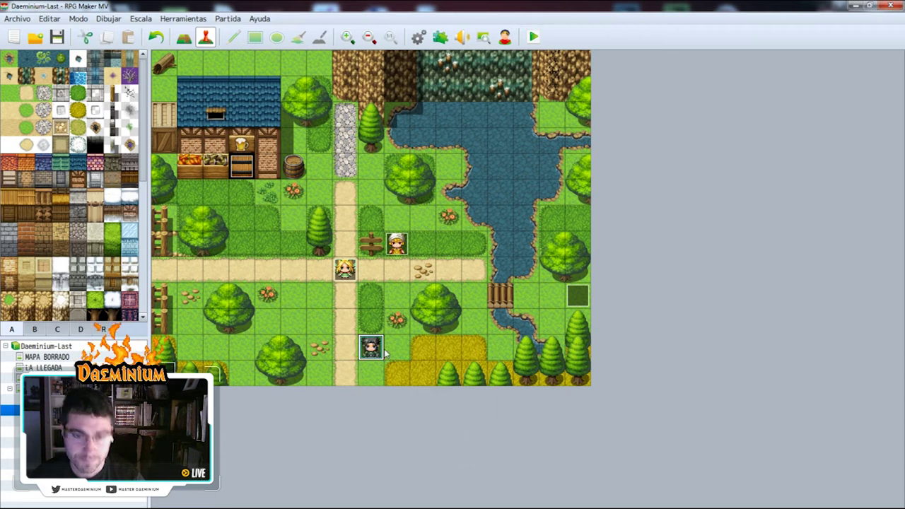
click(387, 346)
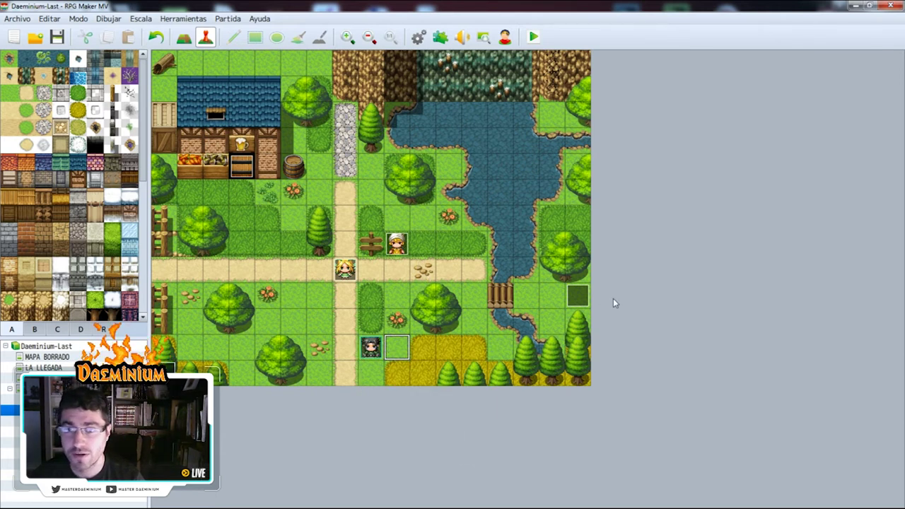
- Check the adjacent map with the chest, save the project changes, and start a new game in a playtest
click(586, 301)
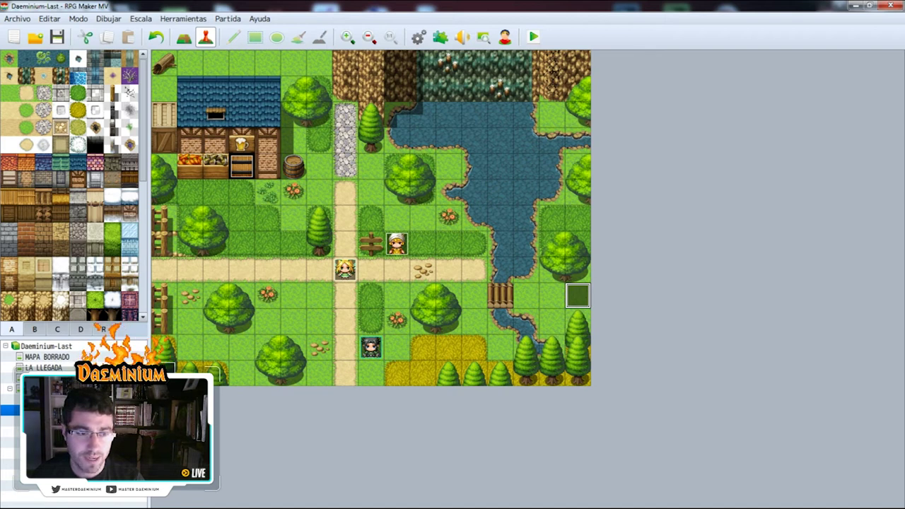
click(43, 421)
click(389, 248)
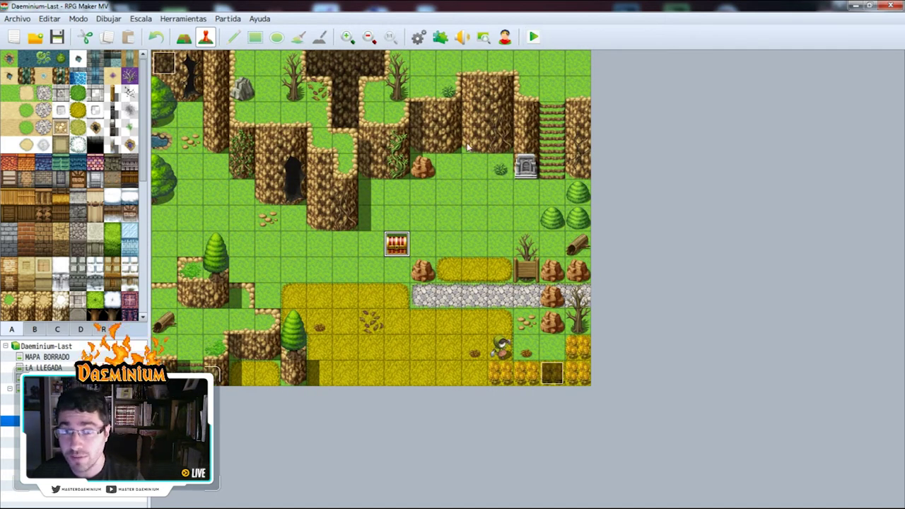
click(534, 37)
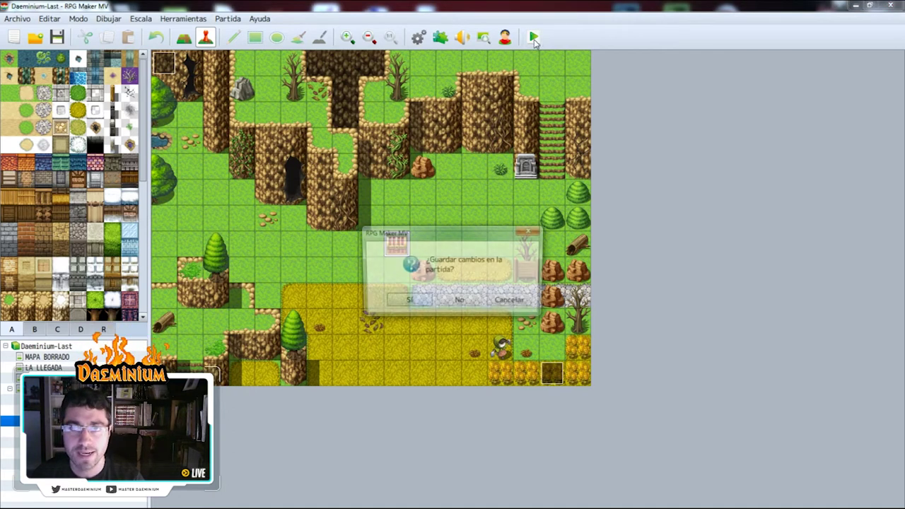
click(405, 301)
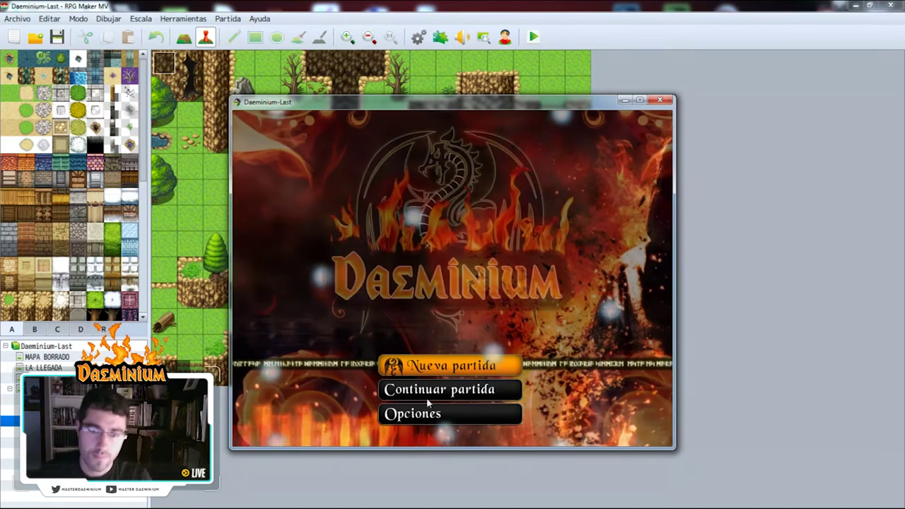
click(444, 369)
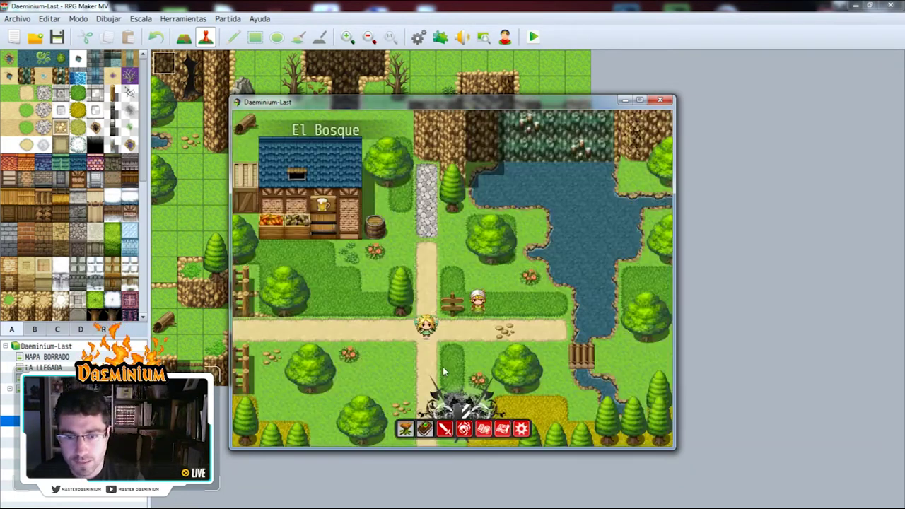
- Walk the player to the villager with the white headscarf and talk to her about establishing the home
key(Down)
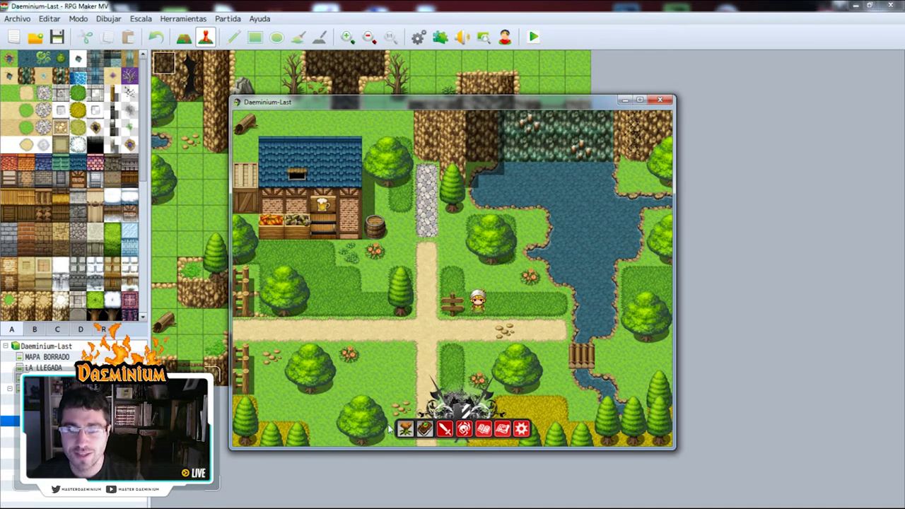
click(447, 333)
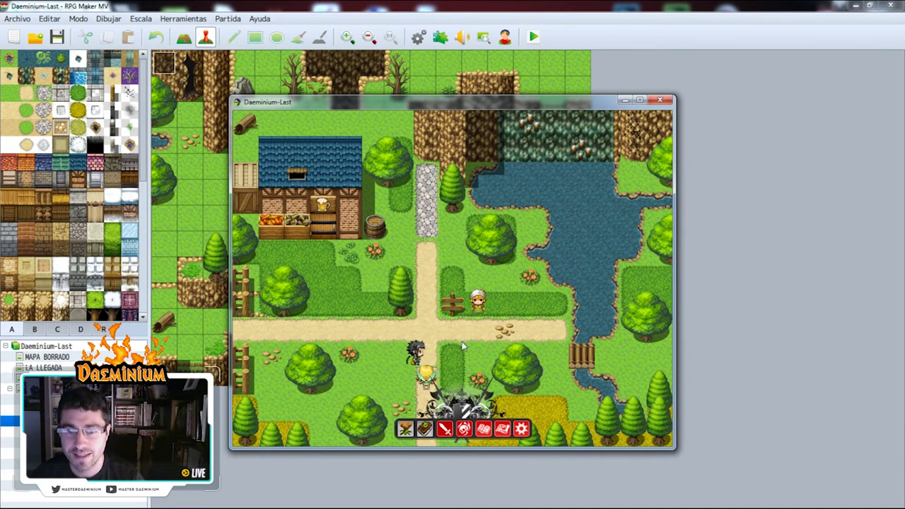
click(479, 309)
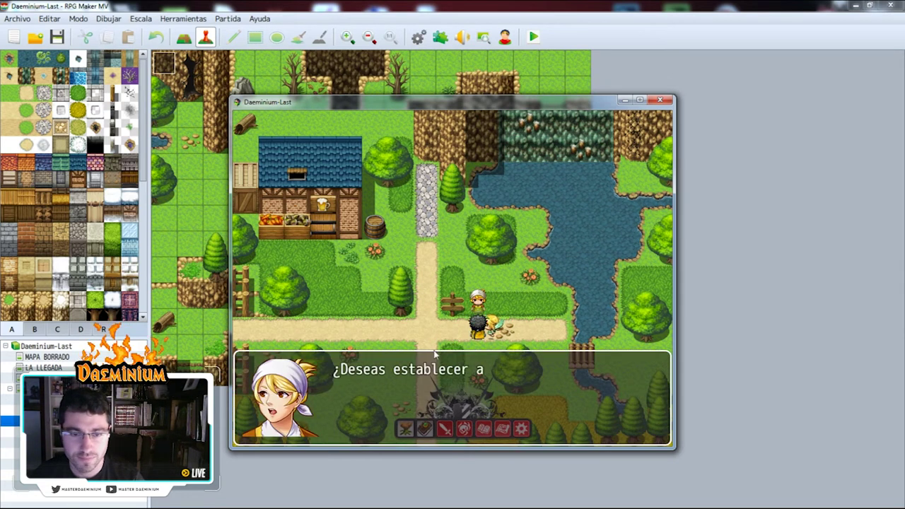
- Walk the player east onto the adjacent map and over to the grass just past the treasure chest
click(633, 311)
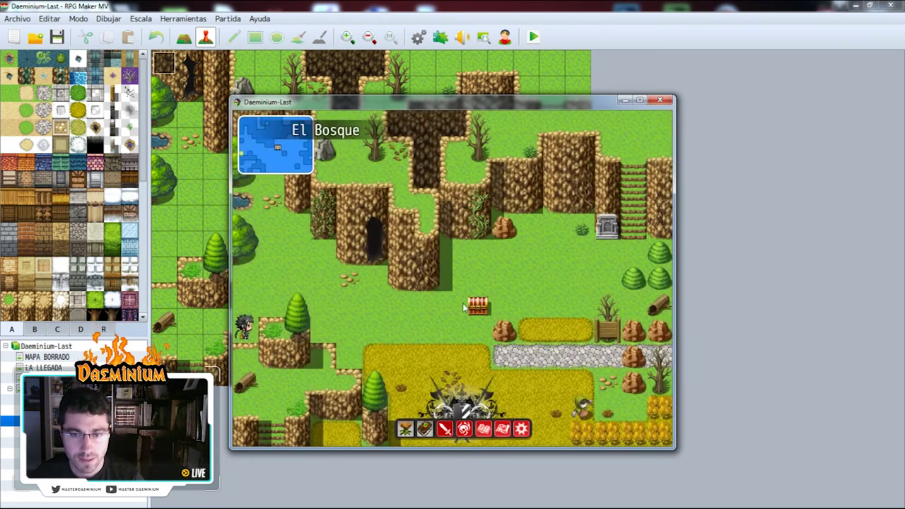
click(479, 307)
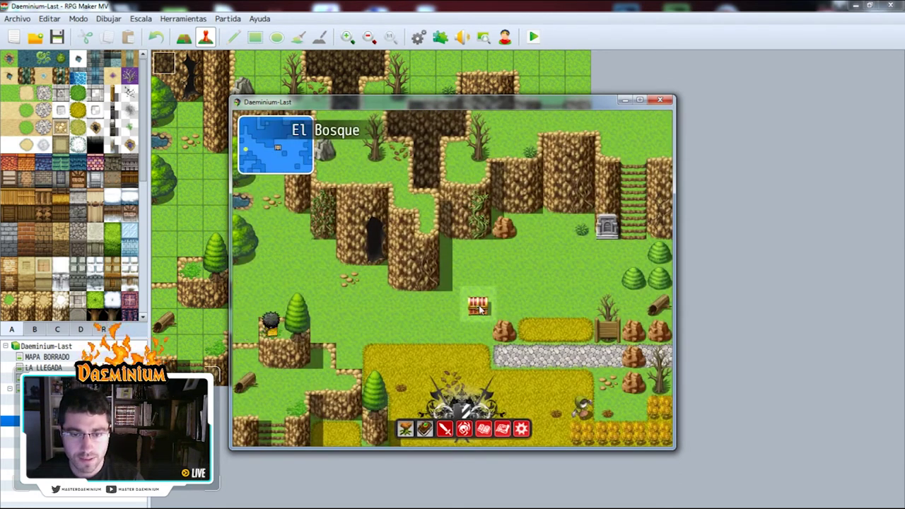
click(455, 322)
click(237, 300)
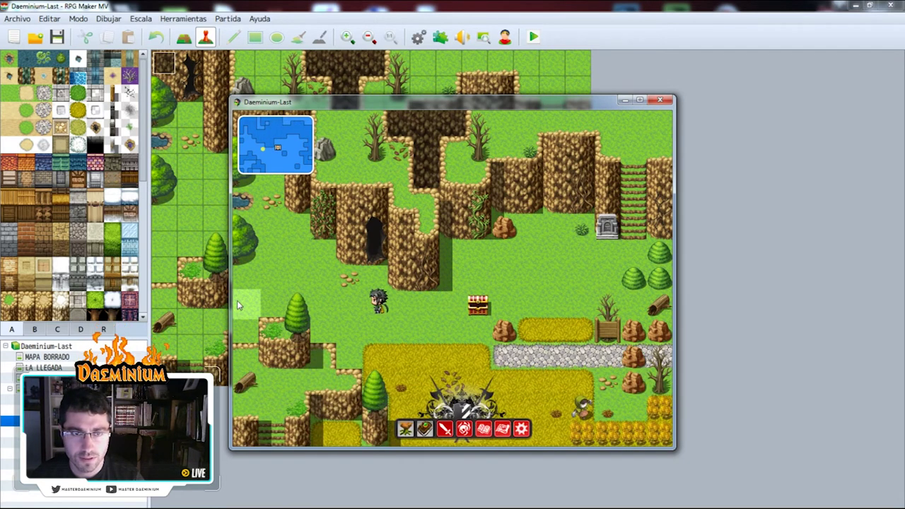
click(275, 300)
click(262, 313)
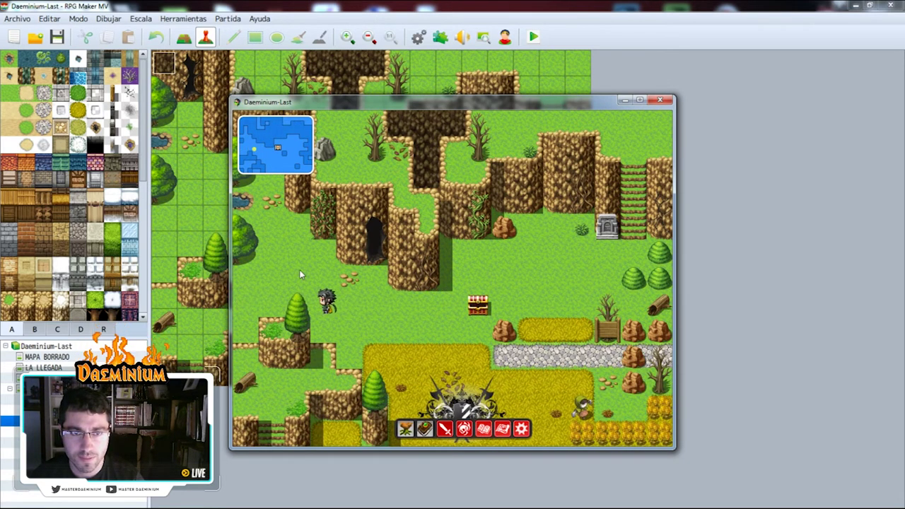
click(557, 303)
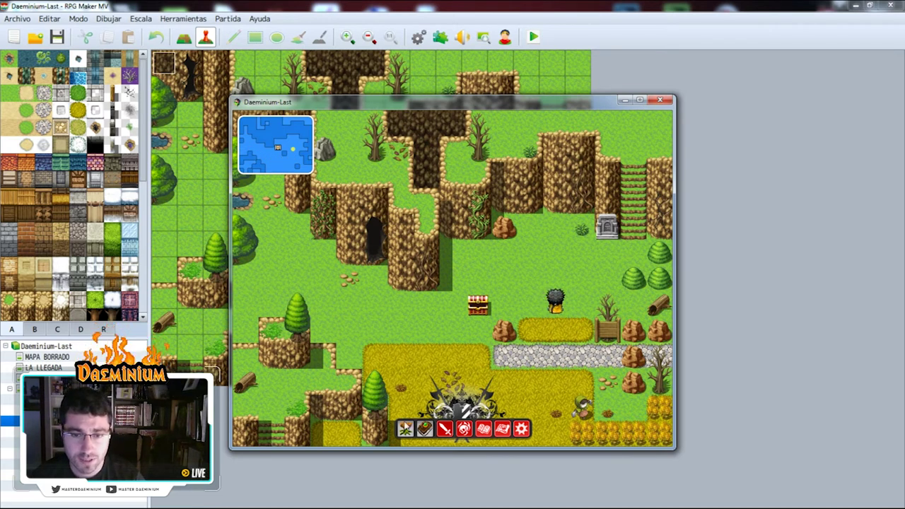
- Use a Pergamino de ciudad from the regular items on Personaje 1 to test the teleport home
click(405, 428)
click(297, 246)
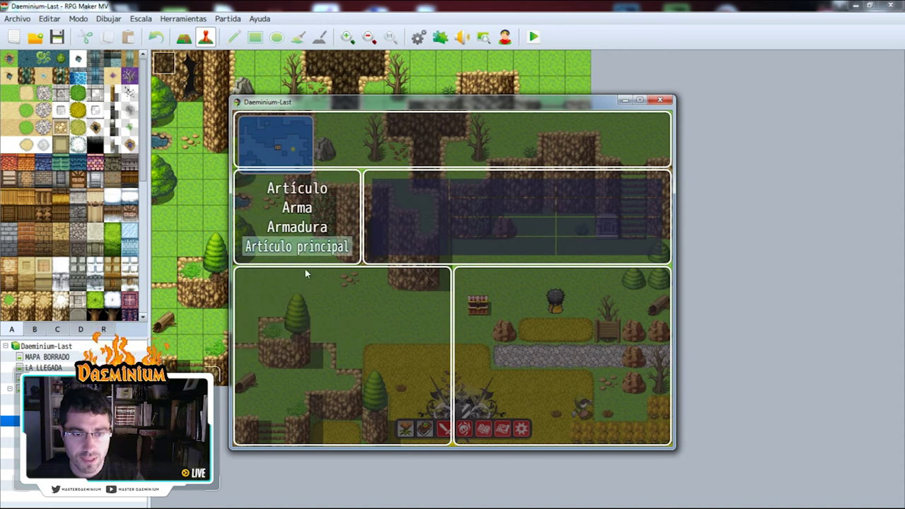
click(311, 188)
click(328, 189)
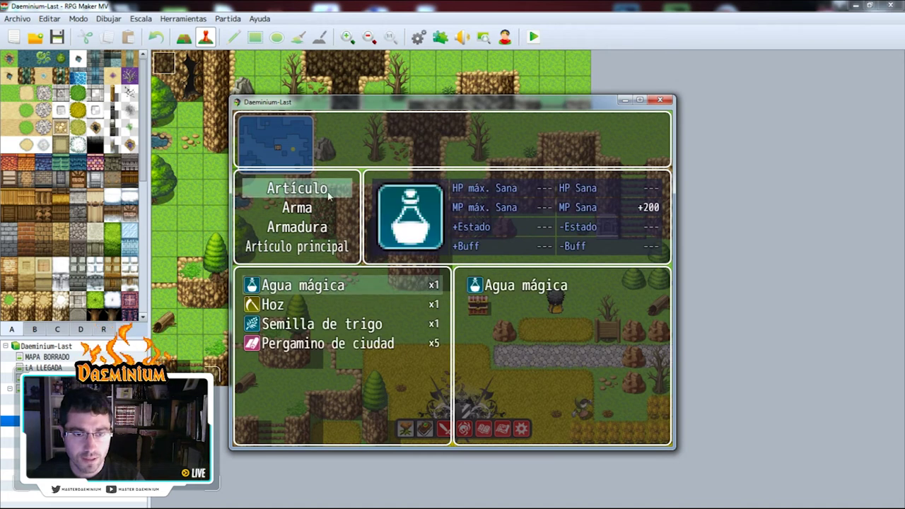
click(323, 344)
click(346, 285)
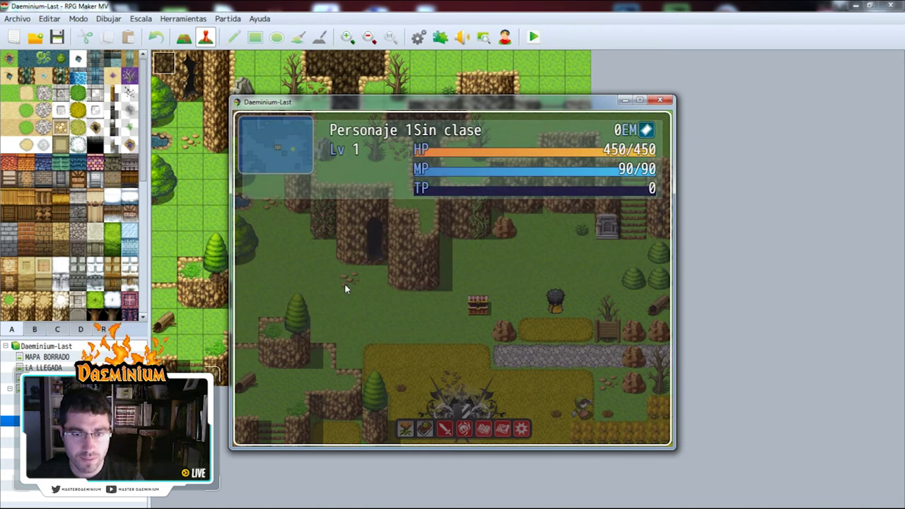
click(384, 163)
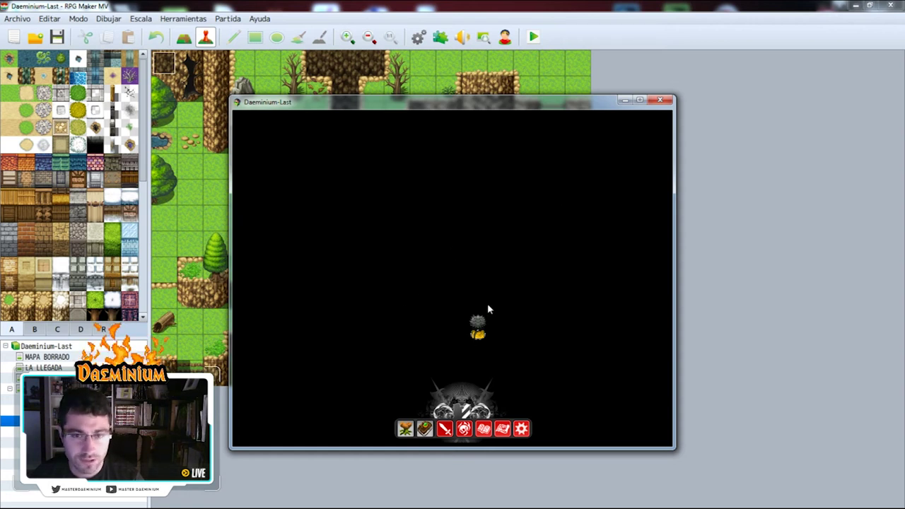
- Close the playtest and look through the project's maps to check which one is the home map
click(660, 99)
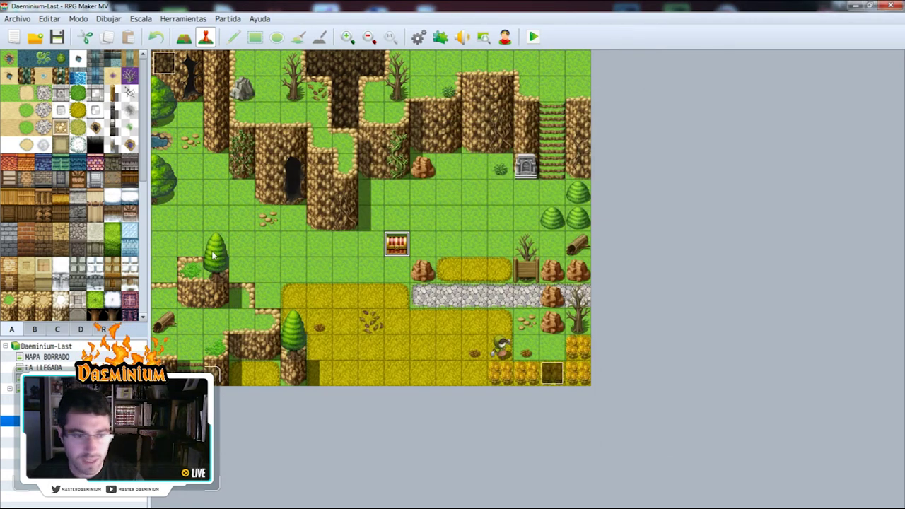
click(15, 410)
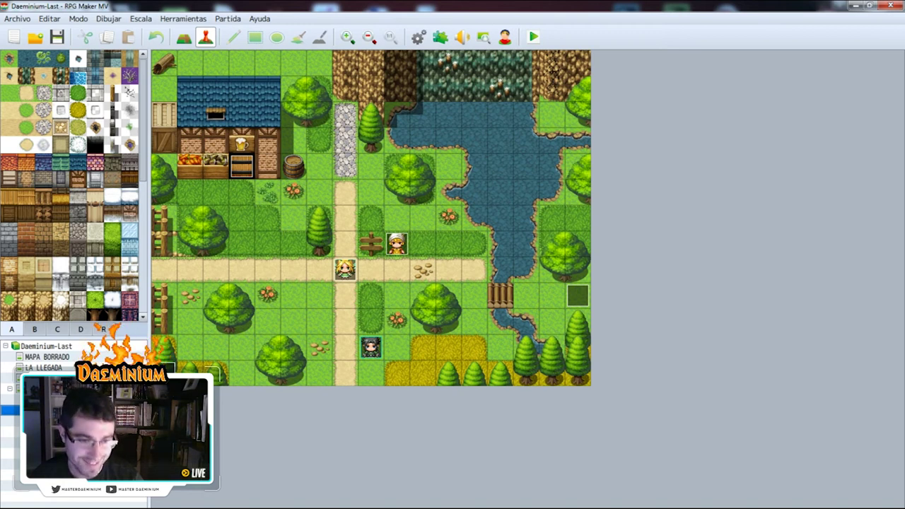
click(14, 378)
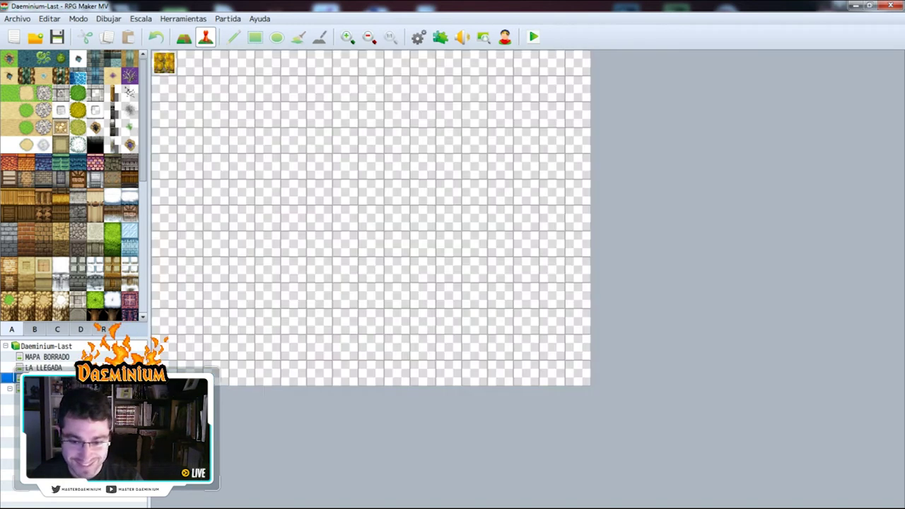
click(14, 411)
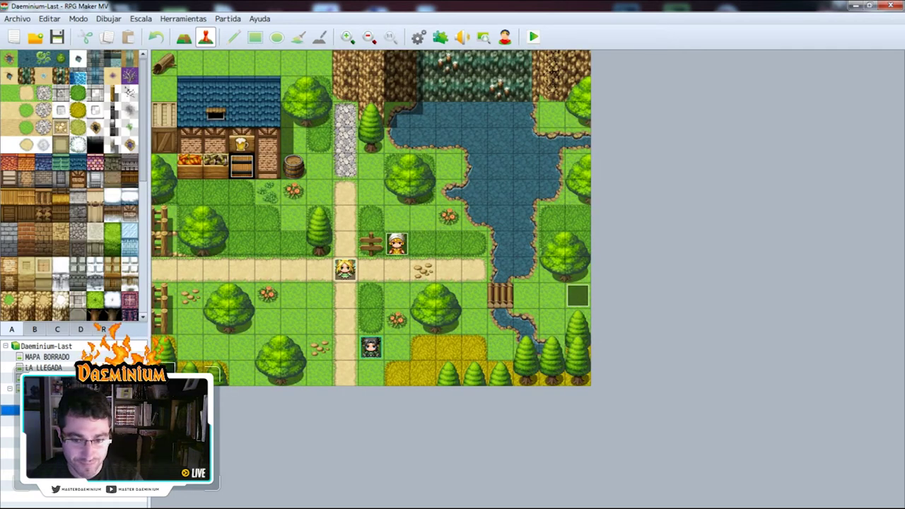
- Set the IDMAPA variable to the constant 4 in the villager event's Sí branch and save the event
right_click(396, 244)
click(437, 258)
right_click(522, 206)
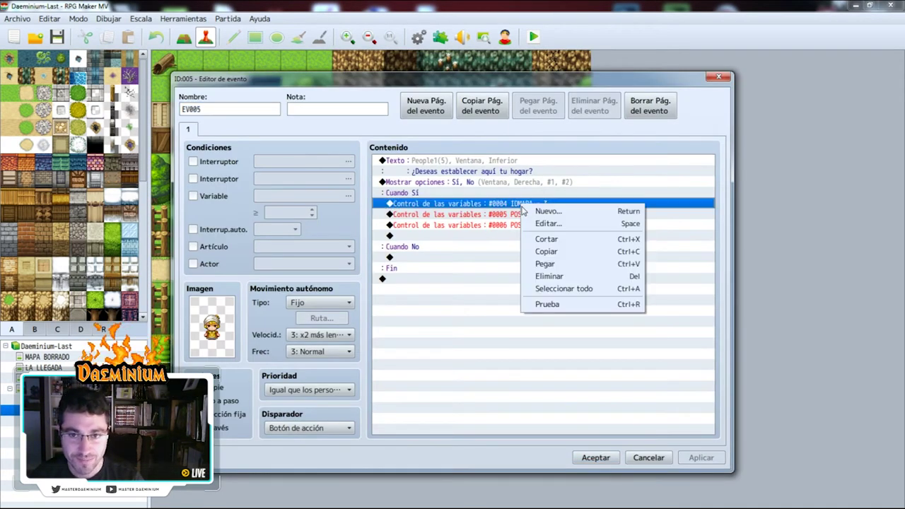
click(549, 223)
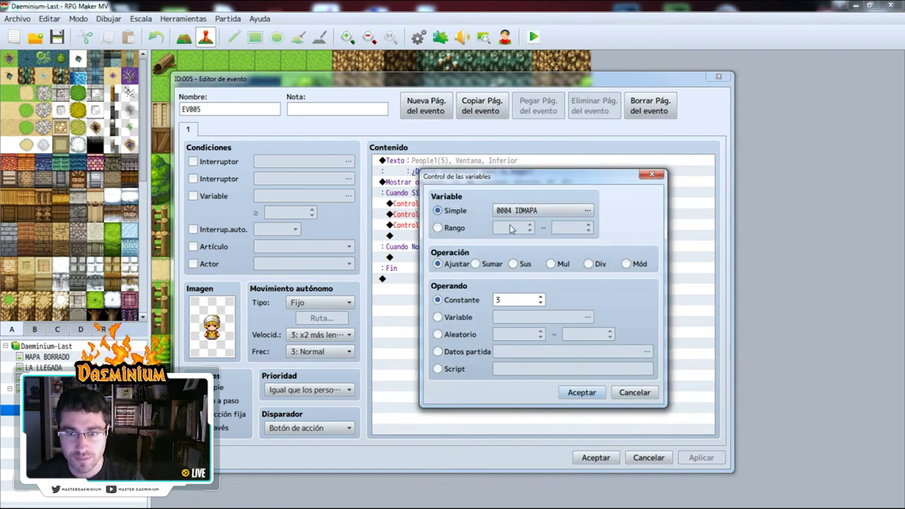
double_click(497, 300)
text(4)
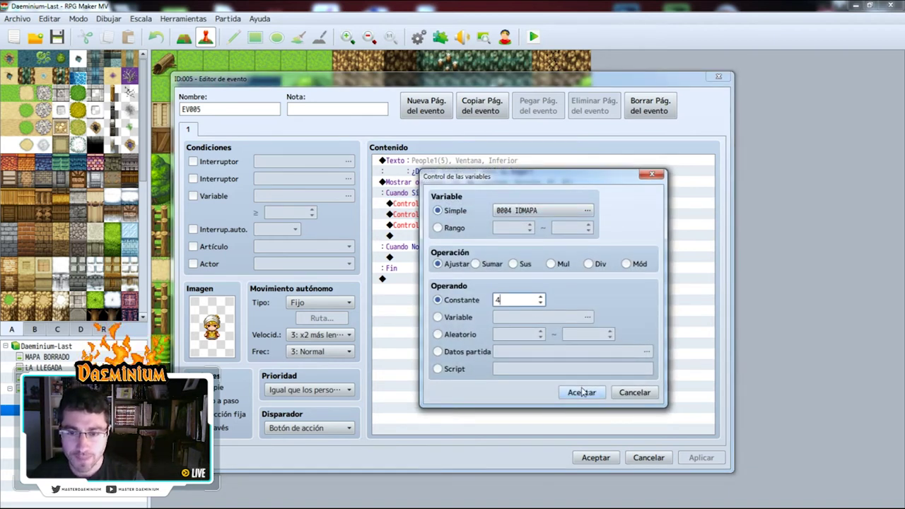
click(582, 392)
click(699, 457)
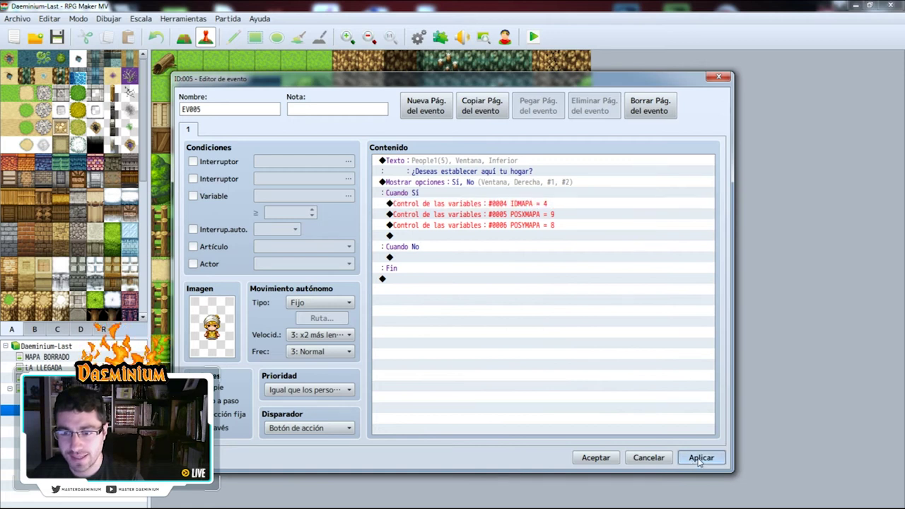
click(595, 456)
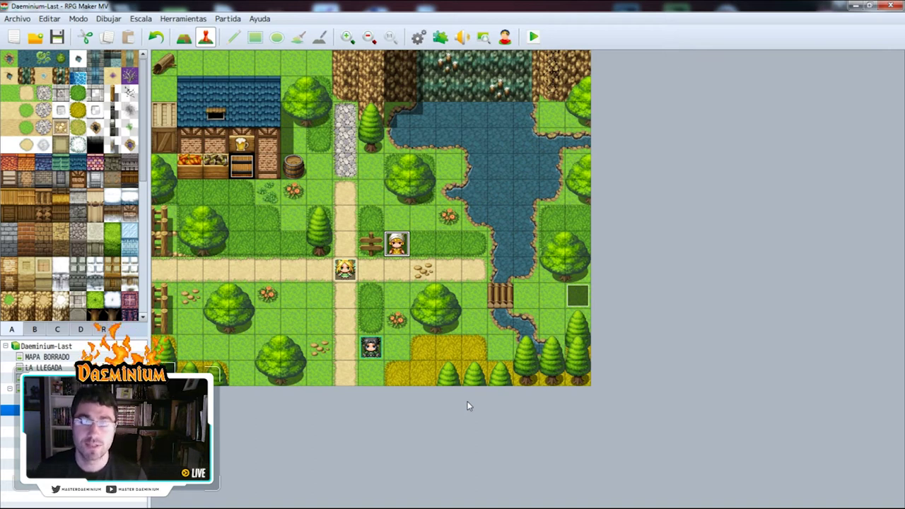
- Name item 0014 "Piedra de hogar" in the database
click(418, 37)
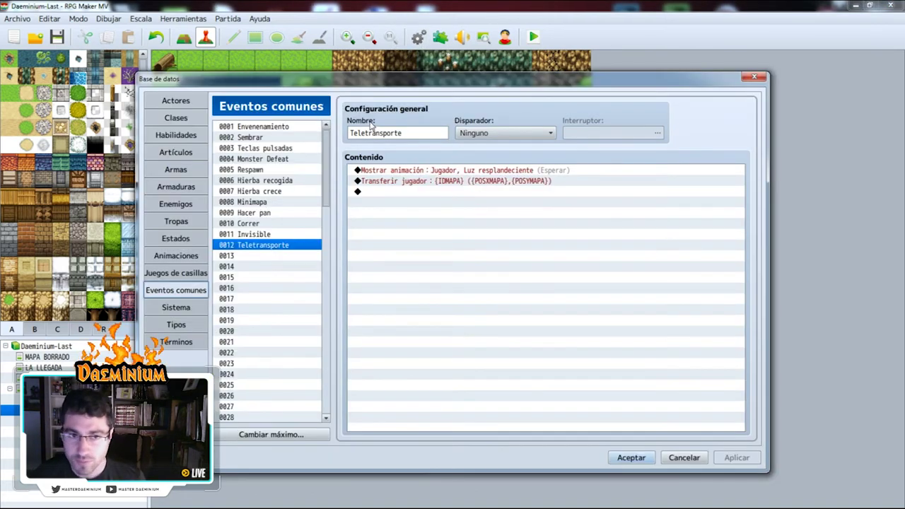
click(168, 156)
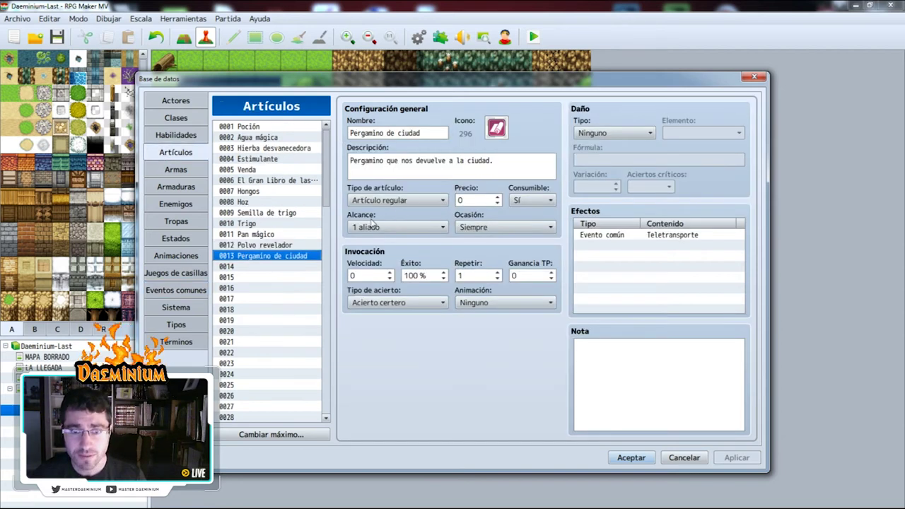
click(237, 267)
click(367, 131)
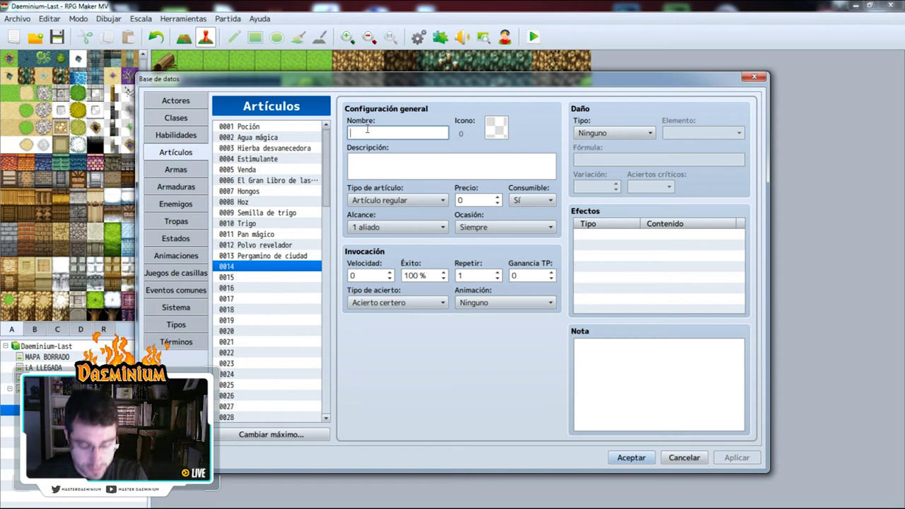
text(PIedra de g)
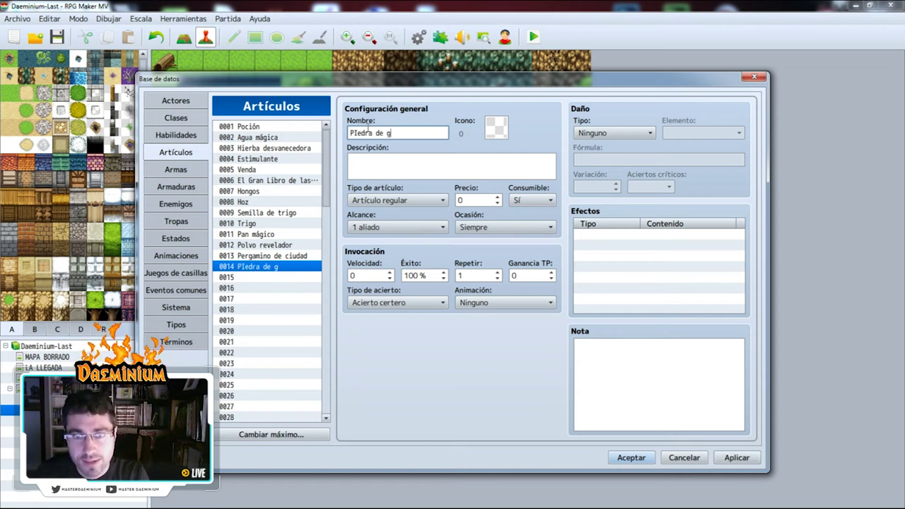
key(BackSpace)
text(hogar)
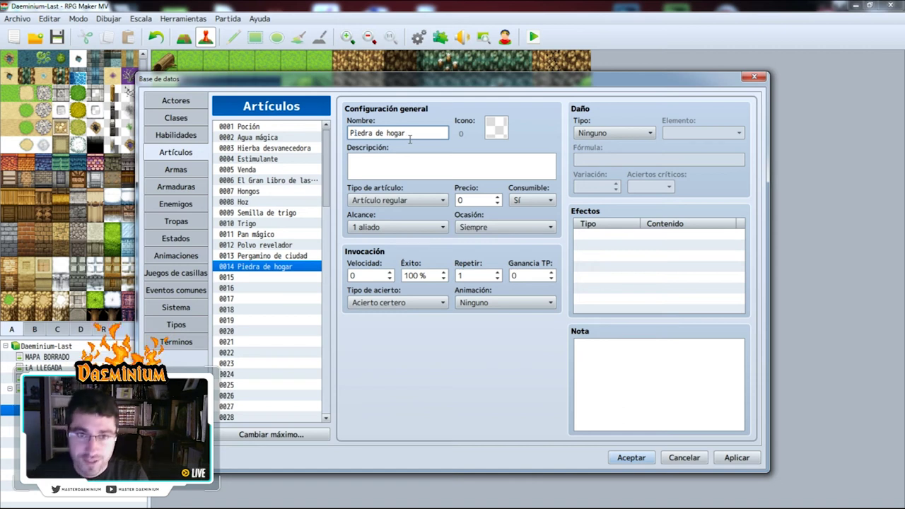
- Assign icon 160, the pale grey orb, to the Piedra de hogar item
click(497, 128)
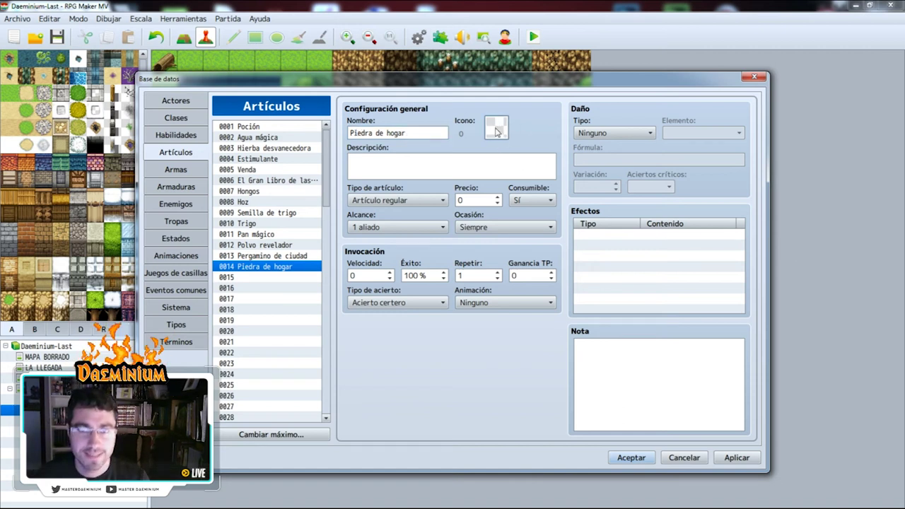
double_click(499, 129)
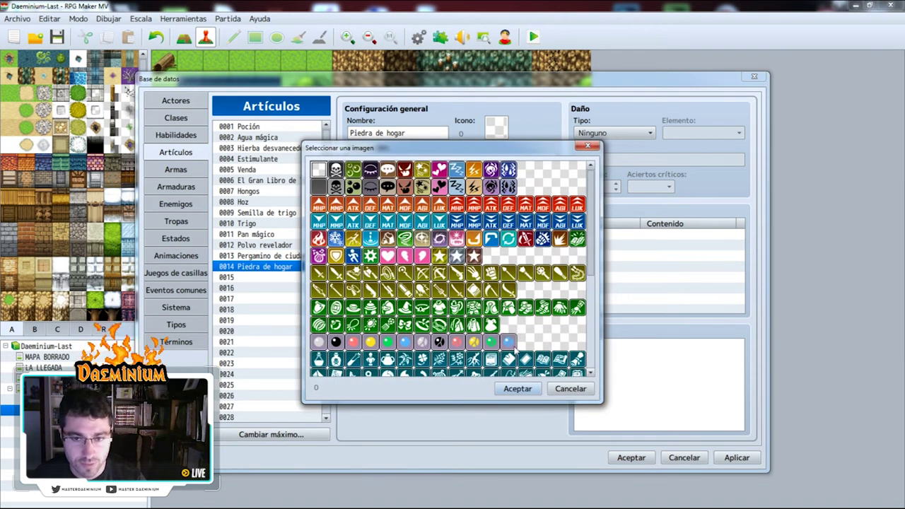
click(323, 343)
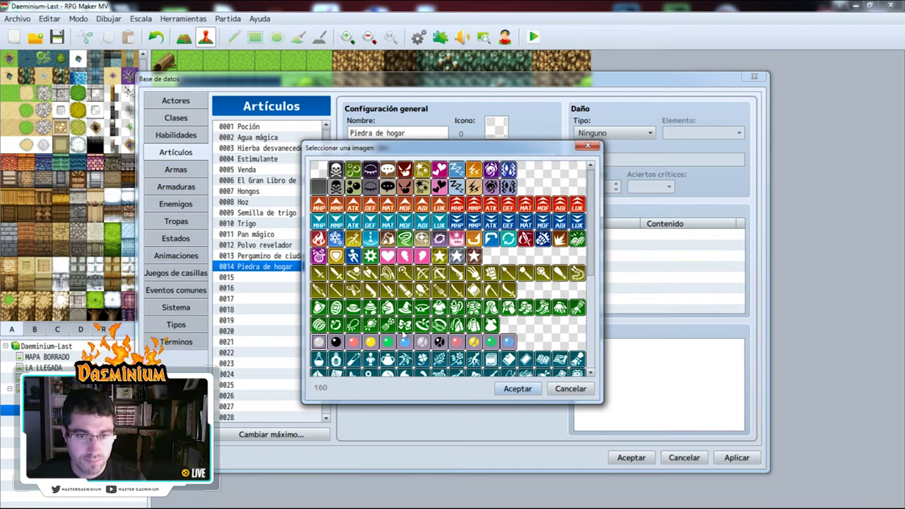
scroll(405, 338, down, 3)
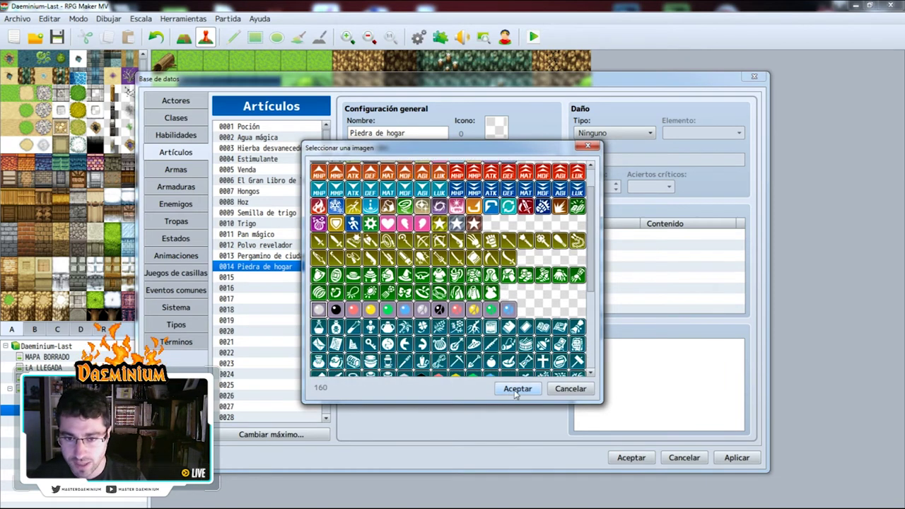
click(515, 390)
- Enter the item's description "Devuelve al personaje a la ciudad de su residencia"
click(419, 169)
text(DEvuelve al personaje a)
key(Home)
key(Right)
key(Right)
key(BackSpace)
text(e)
click(484, 167)
text(la primera c)
key(BackSpace)
key(BackSpace)
key(BackSpace)
key(BackSpace)
key(BackSpace)
key(BackSpace)
key(BackSpace)
text(ciudad de su red)
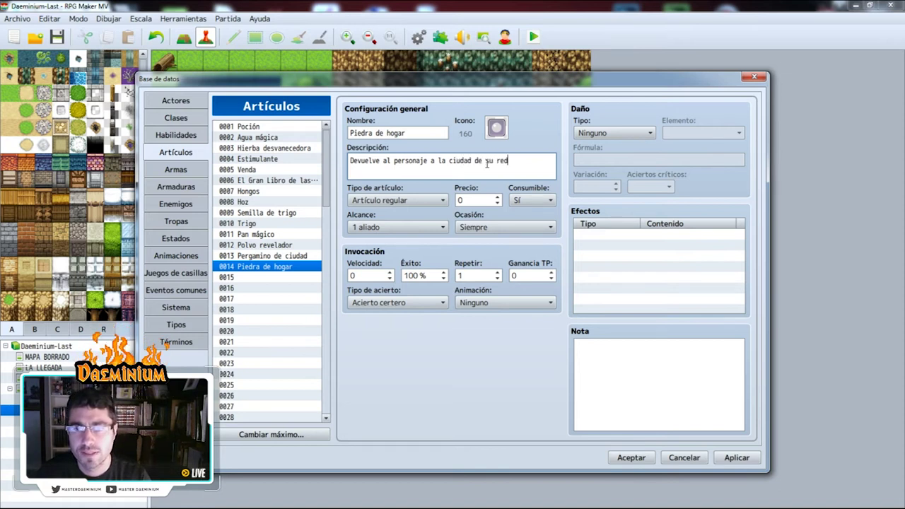
key(BackSpace)
text(sidencia)
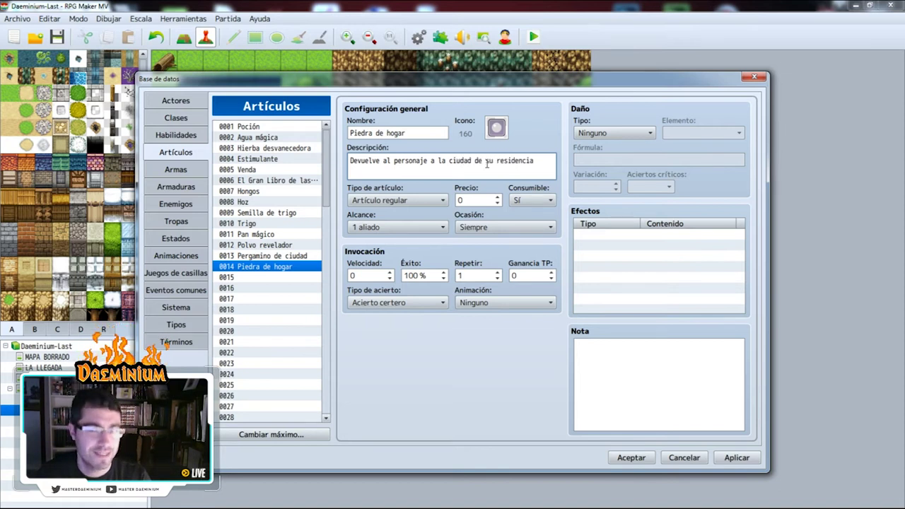
- Make Piedra de hogar non-consumable, apply the database changes and save the project
click(532, 200)
click(529, 227)
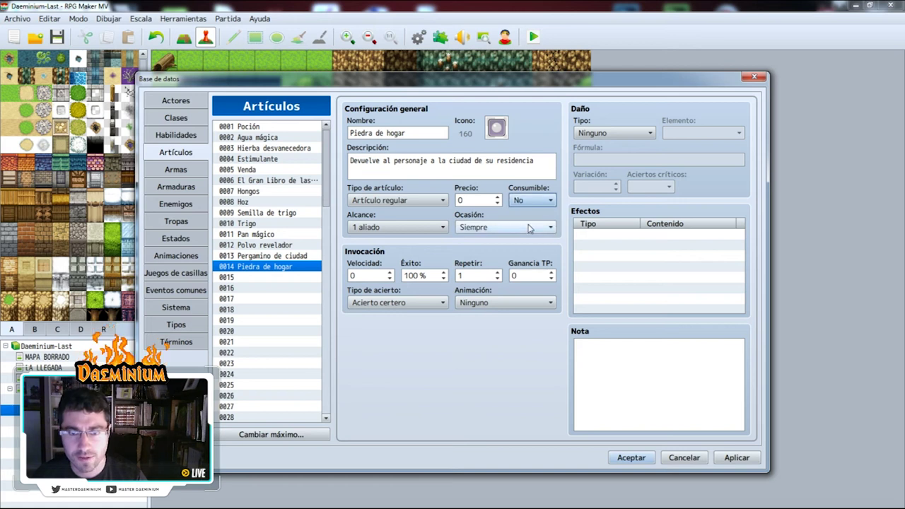
click(736, 458)
click(631, 458)
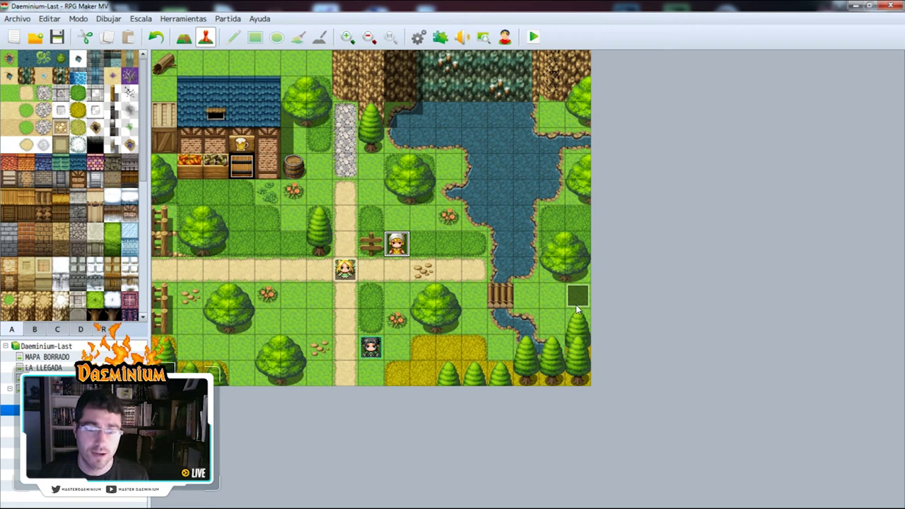
click(55, 37)
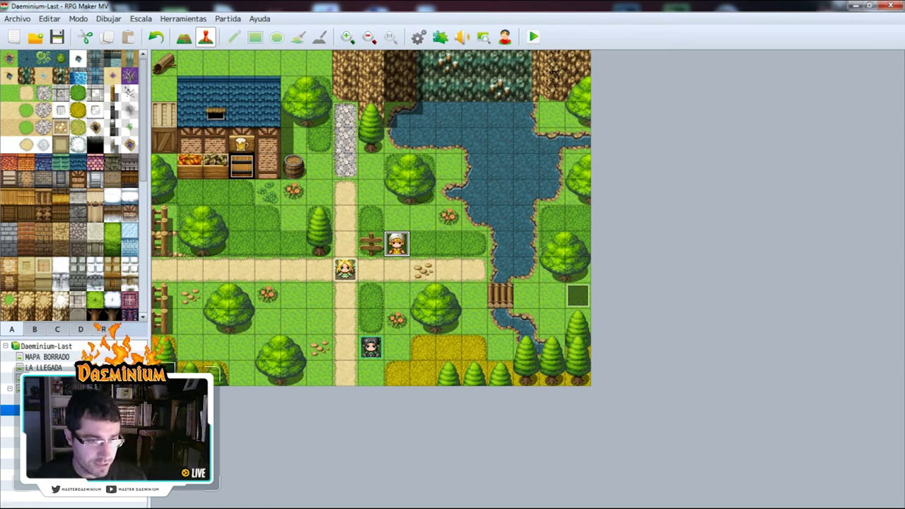
- Create an event named "Magie" on the next map, on the grass below the cliff near the gravestone
key(Down)
key(Up)
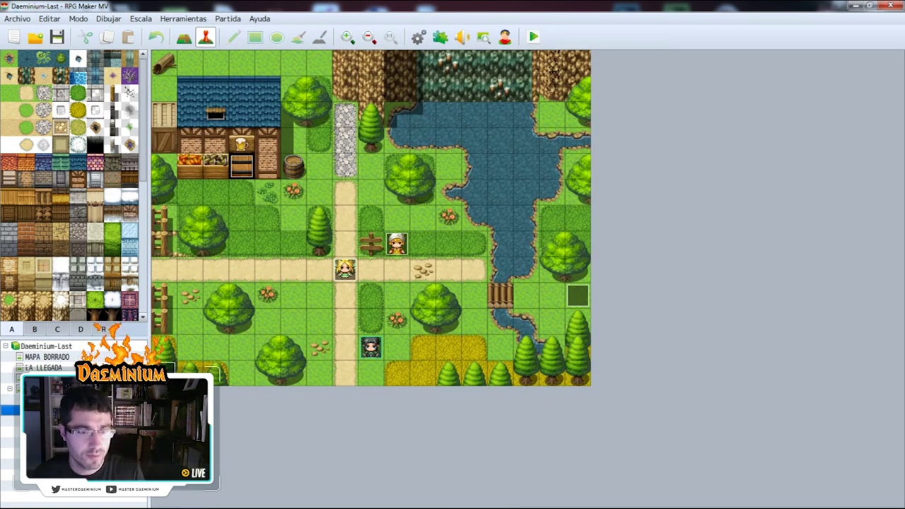
key(Down)
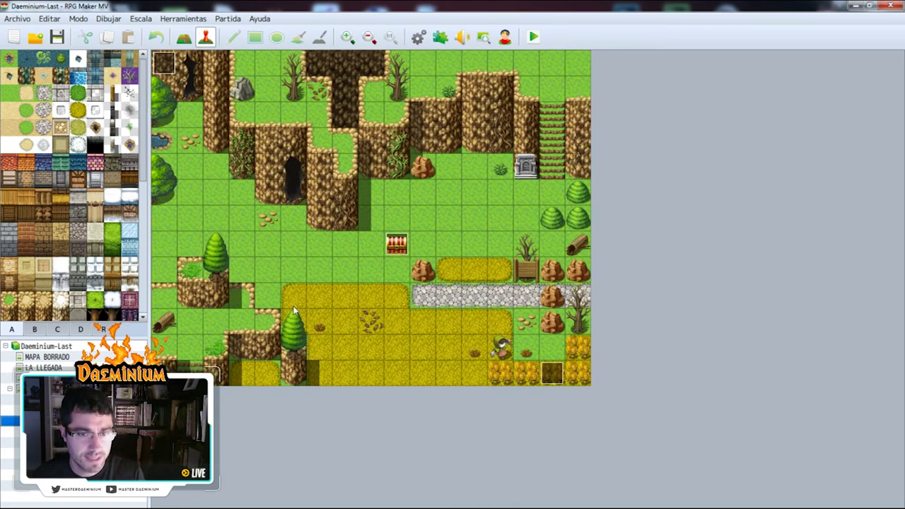
double_click(454, 164)
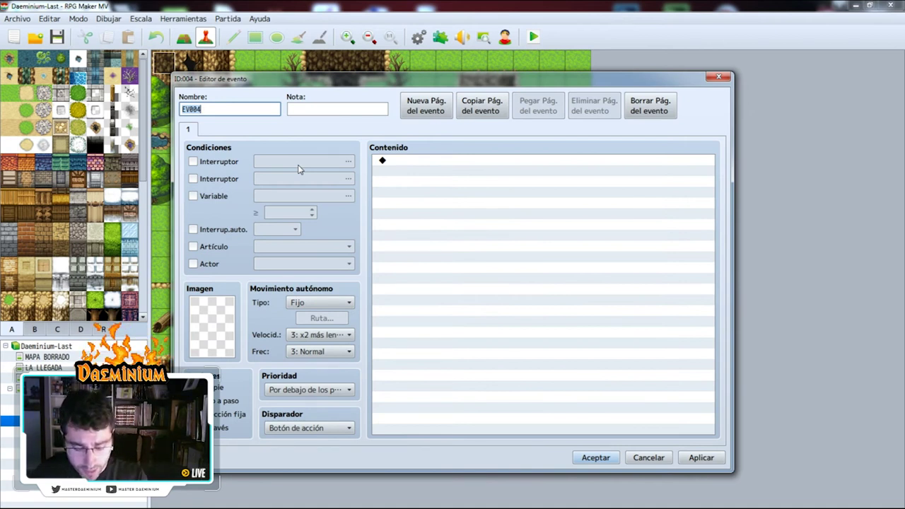
text(MAgi)
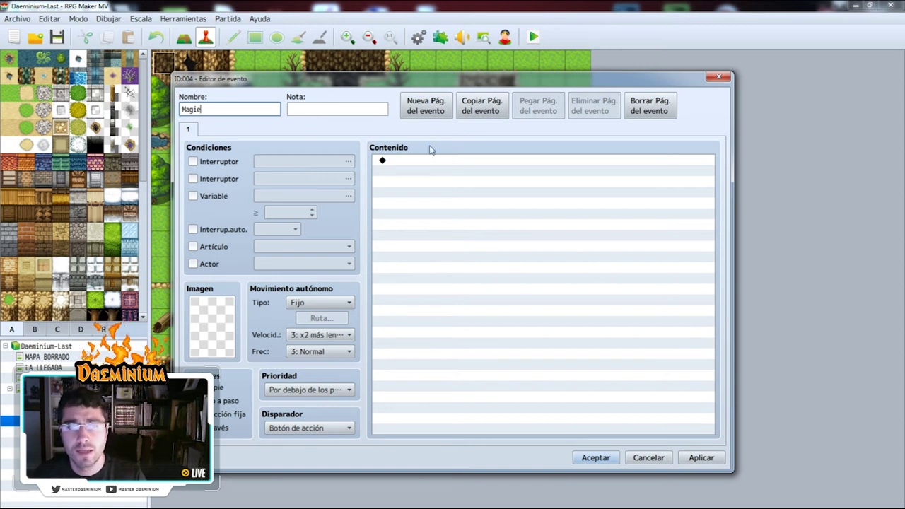
- Add a Mostrar texto command to the Magie event reading "¿Quieres que te lleve a alguna parte?"
double_click(399, 167)
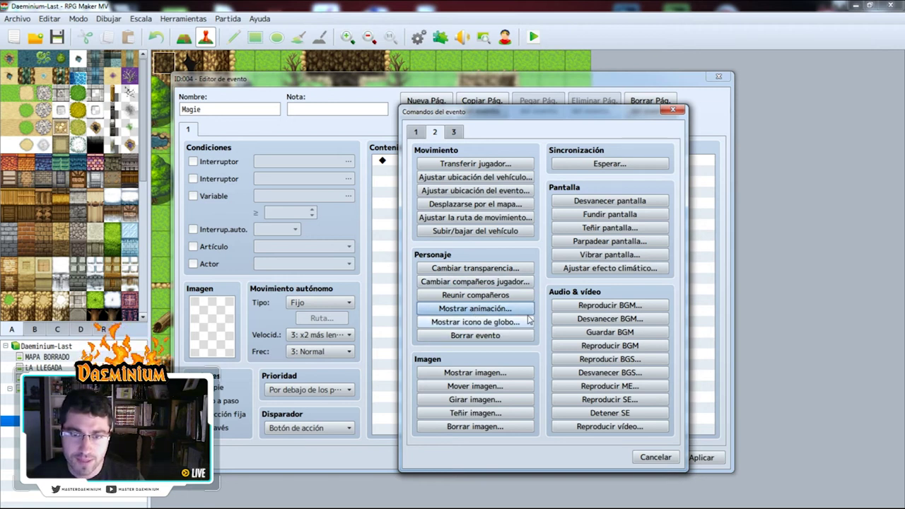
click(418, 133)
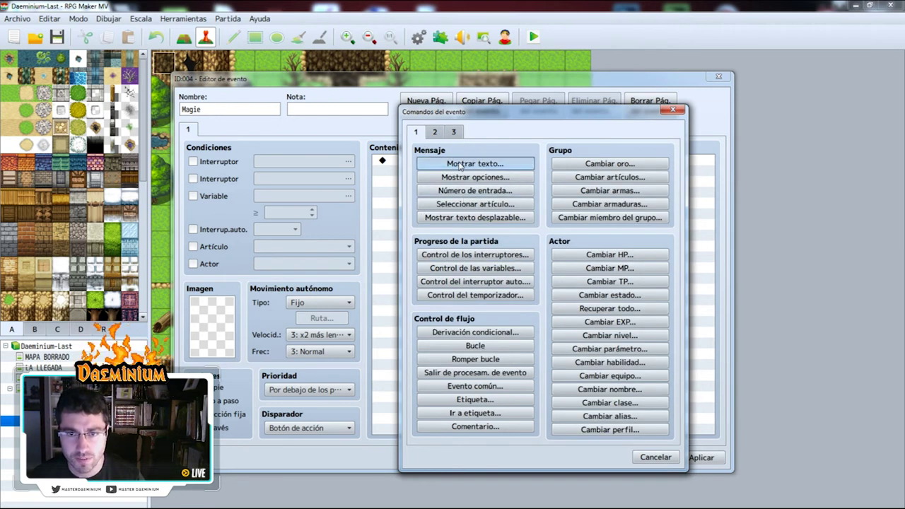
click(461, 165)
text(¿Quieres que te lleve a alguna parte?)
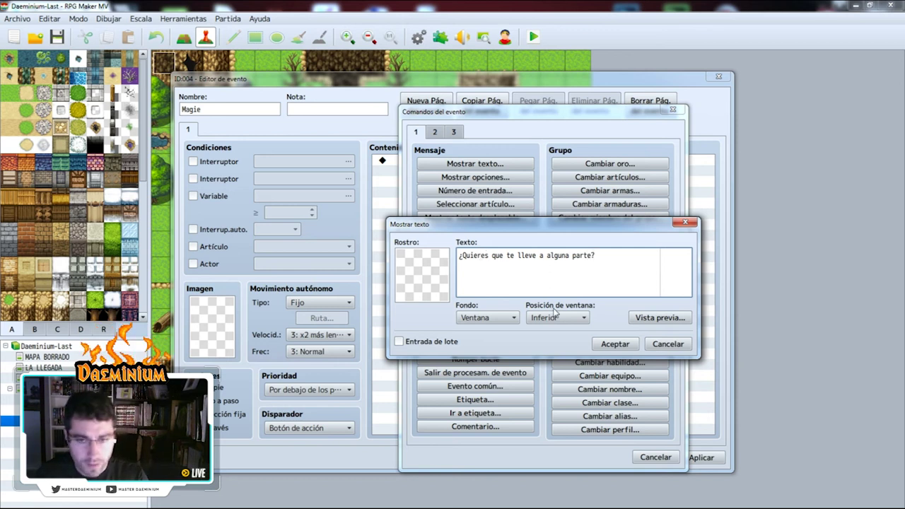
- Give the message the lilac-haired woman's face from the Nature set and confirm the text command
double_click(435, 277)
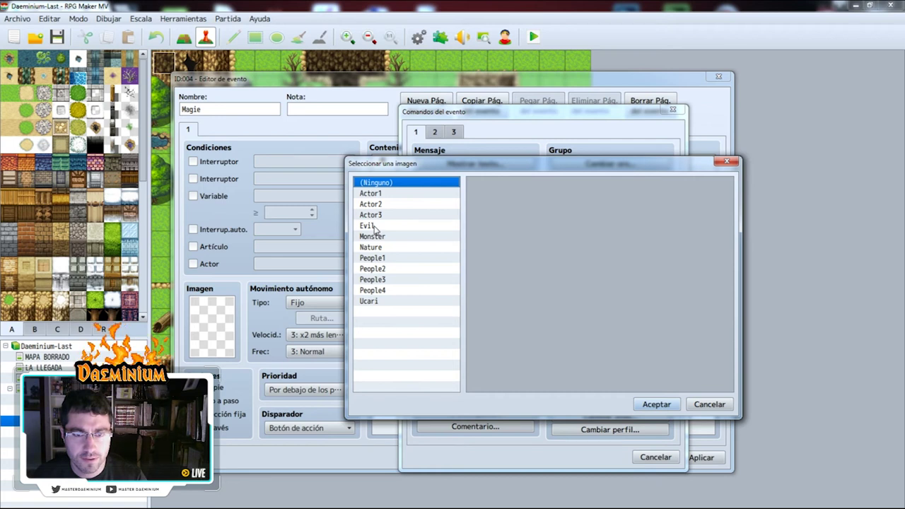
click(377, 248)
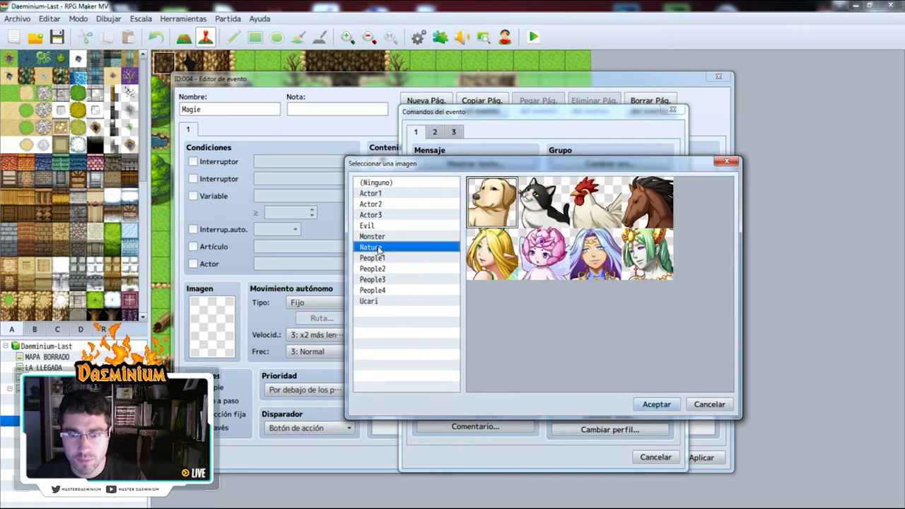
click(503, 262)
click(596, 274)
click(651, 404)
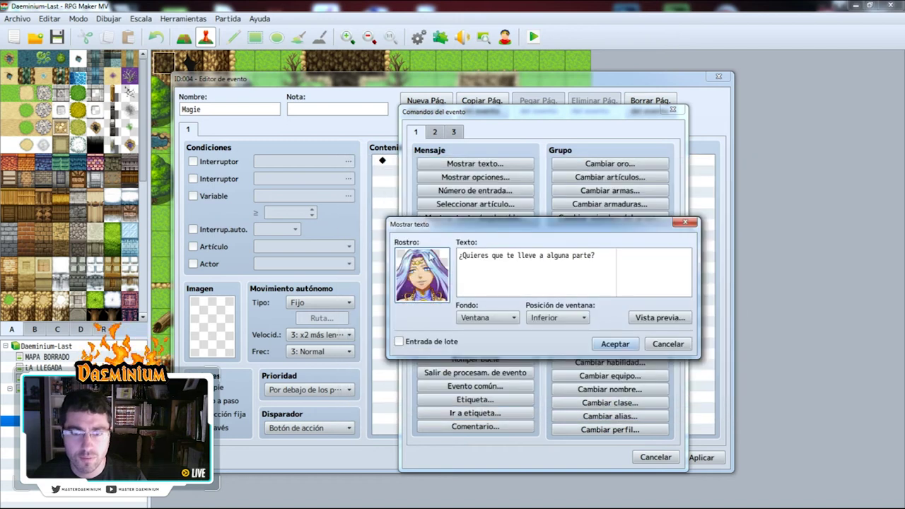
click(616, 348)
- Set the event's image to the blue-haired character in the purple dress from the Nature set
double_click(219, 330)
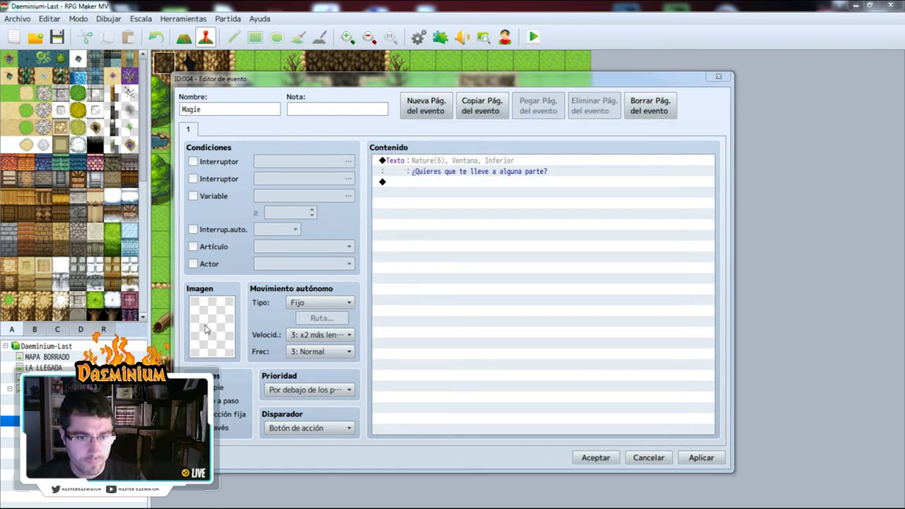
click(284, 263)
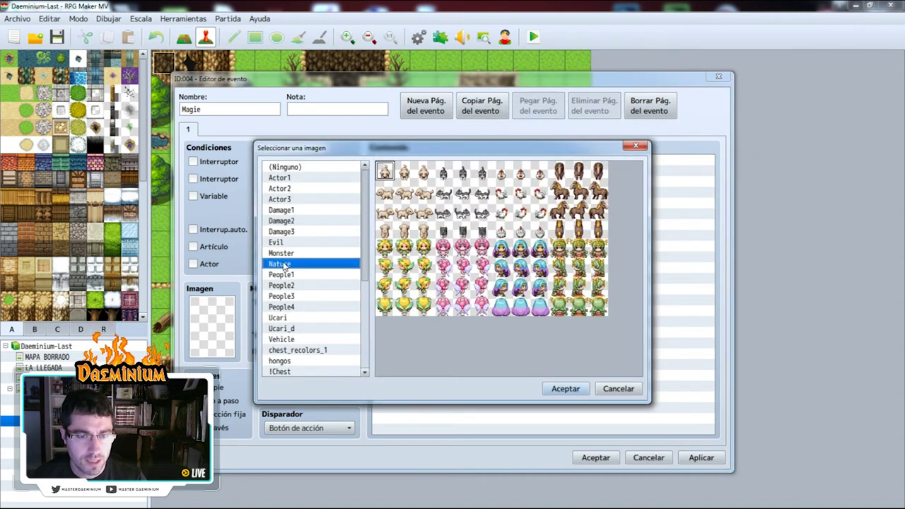
click(524, 255)
click(568, 389)
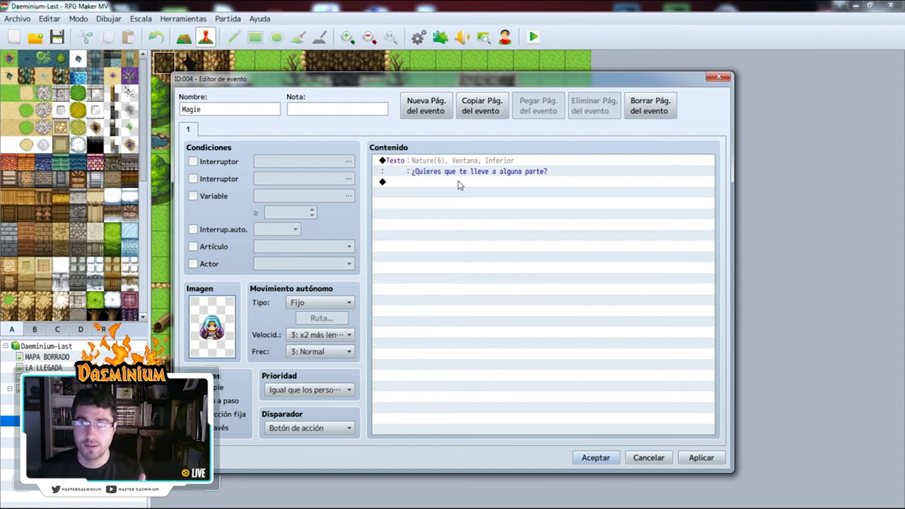
double_click(459, 183)
click(474, 177)
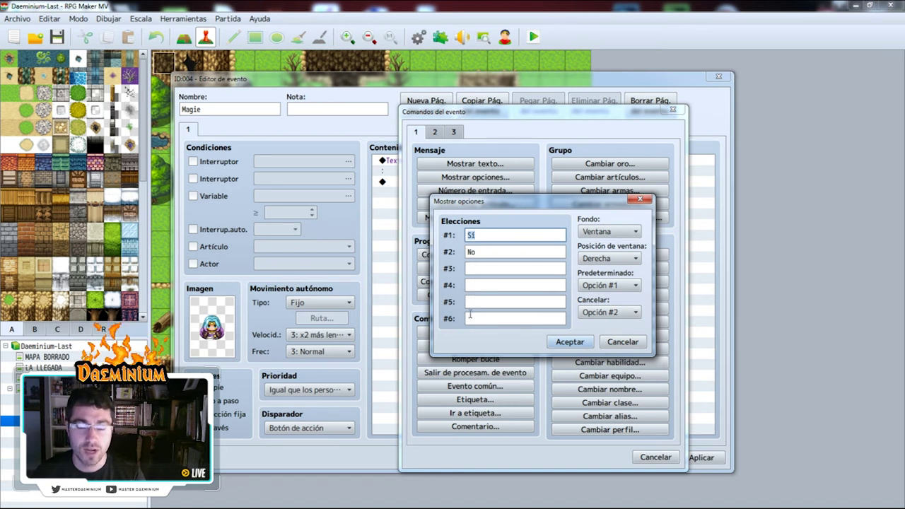
click(623, 341)
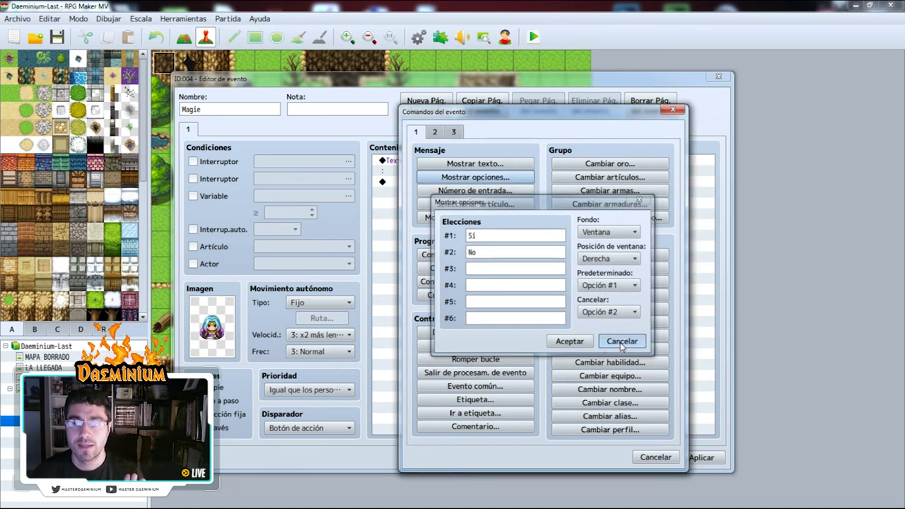
click(648, 457)
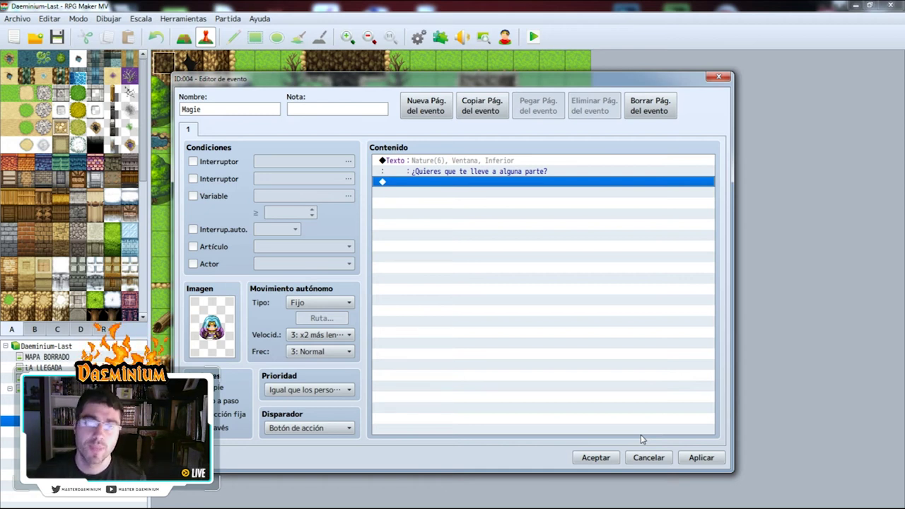
- Apply the changes to the Magie event and close its editor
click(700, 457)
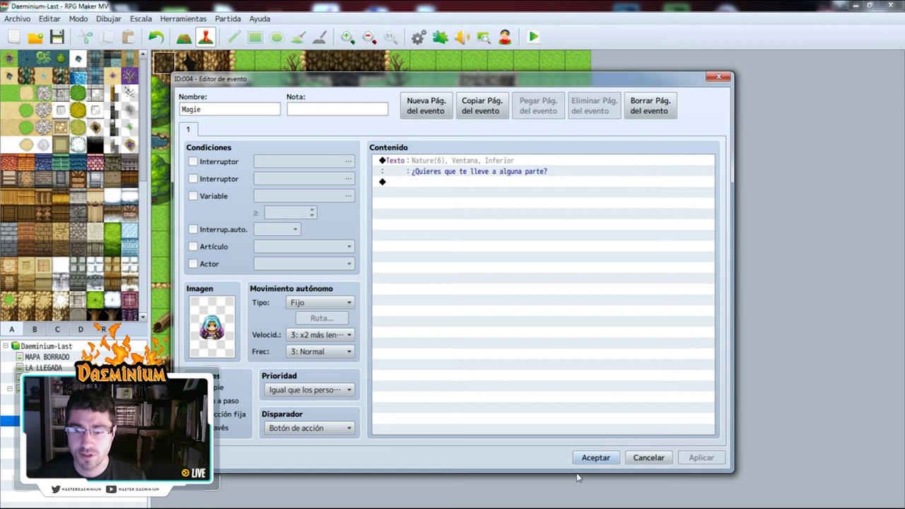
click(594, 458)
- Switch to the browser and examine the Large Choices MV page's downloads, installation instructions and usage examples for combining choices
key(alt+Tab)
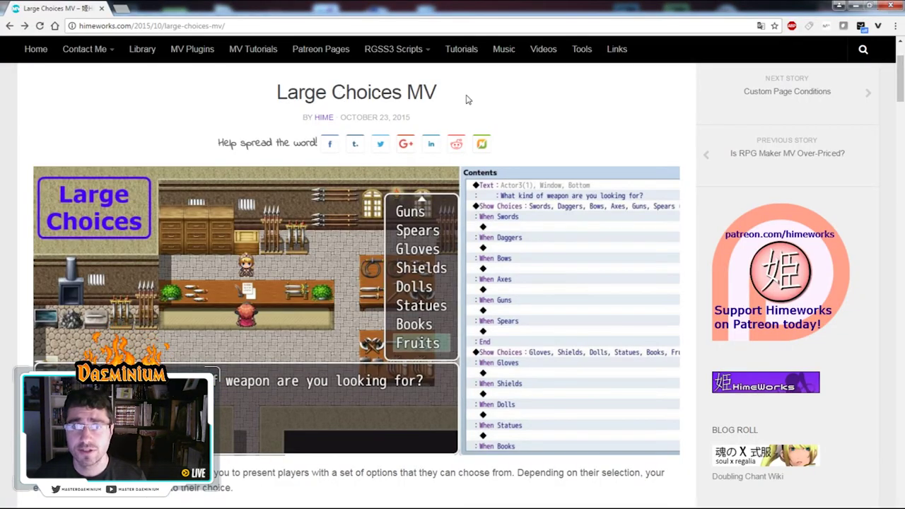
drag(444, 95, 267, 89)
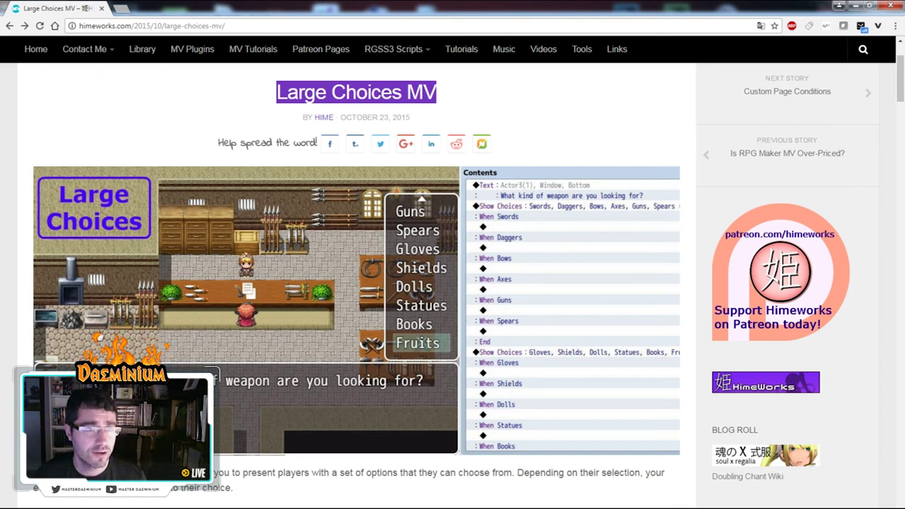
click(153, 97)
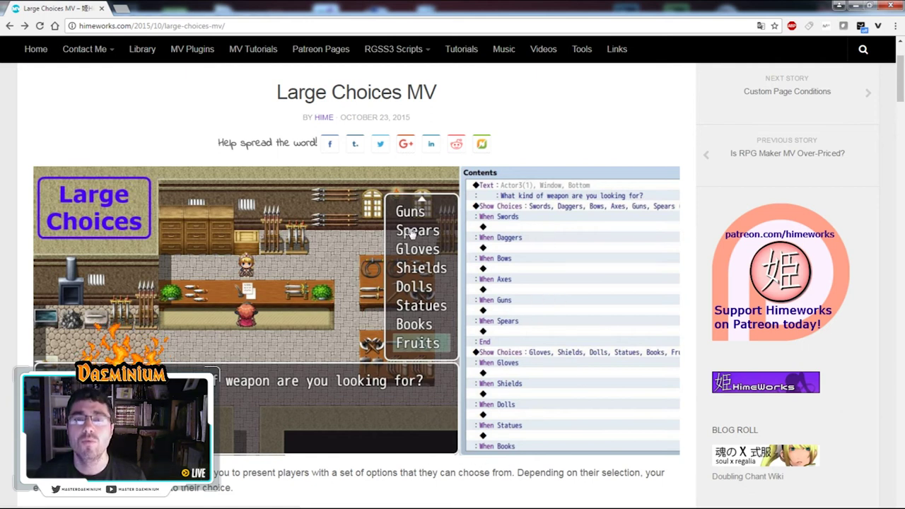
scroll(412, 234, down, 9)
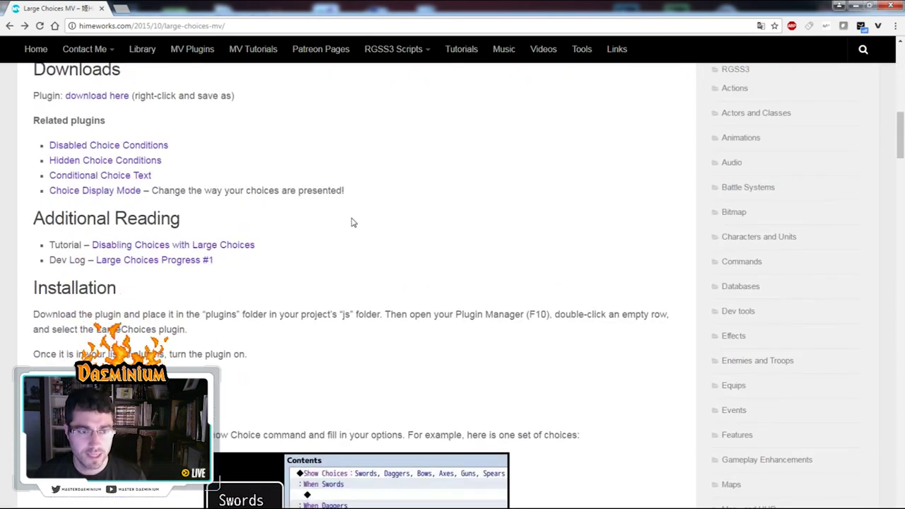
scroll(143, 186, up, 2)
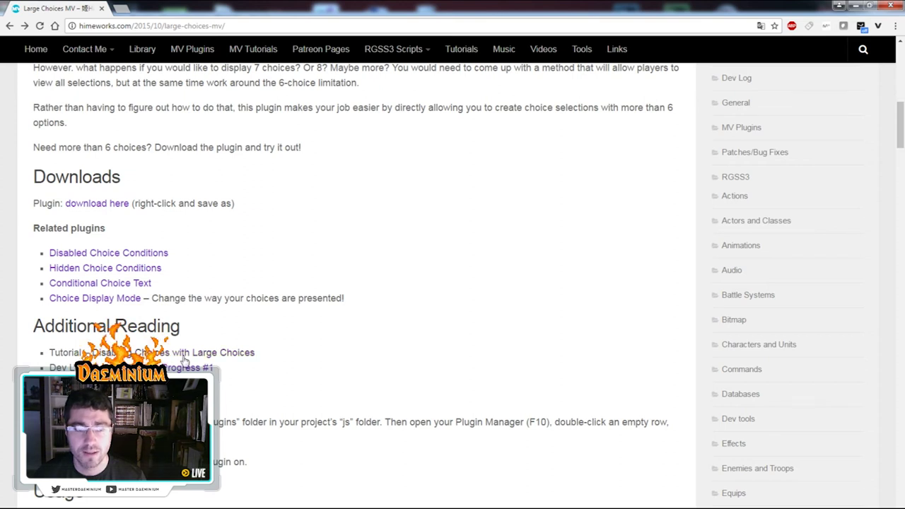
scroll(324, 358, down, 1)
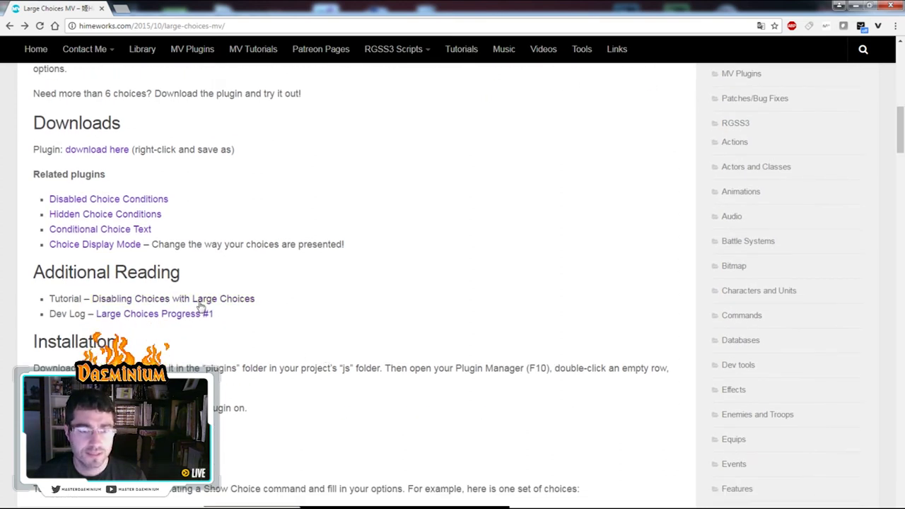
scroll(201, 304, down, 3)
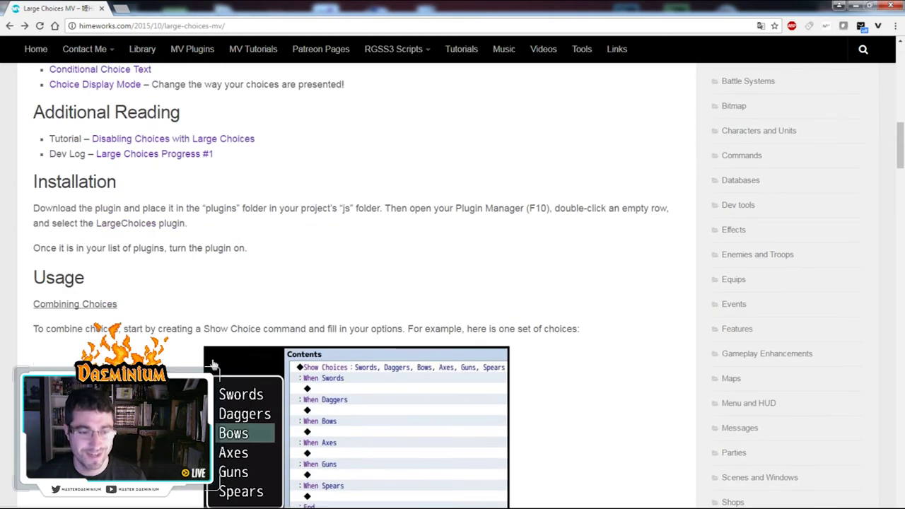
scroll(81, 237, down, 2)
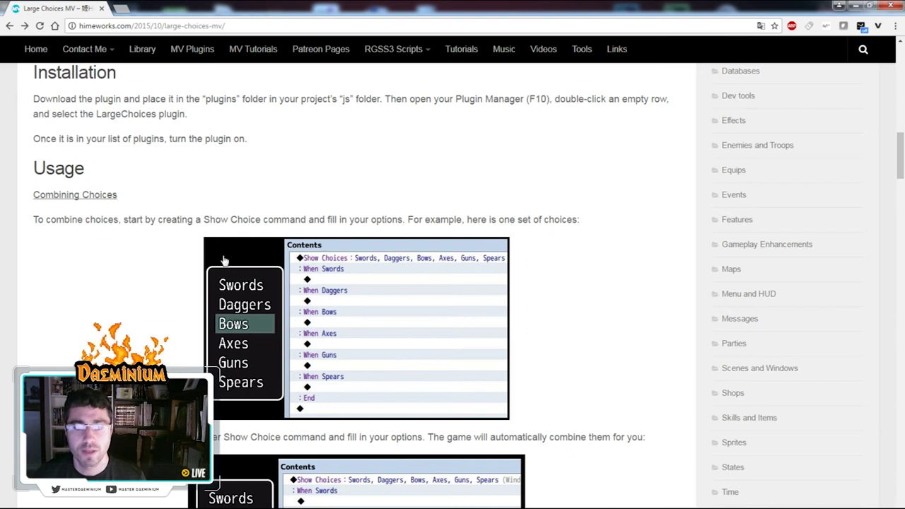
scroll(257, 380, down, 2)
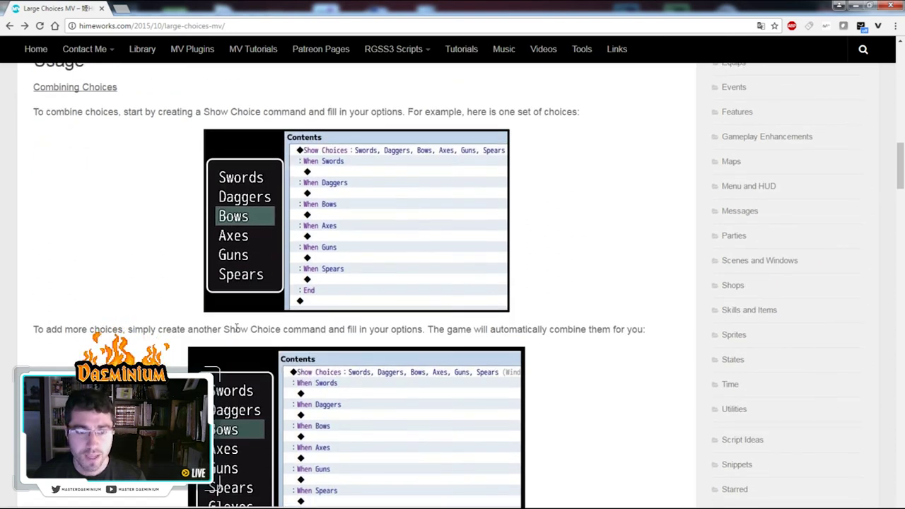
scroll(545, 337, down, 1)
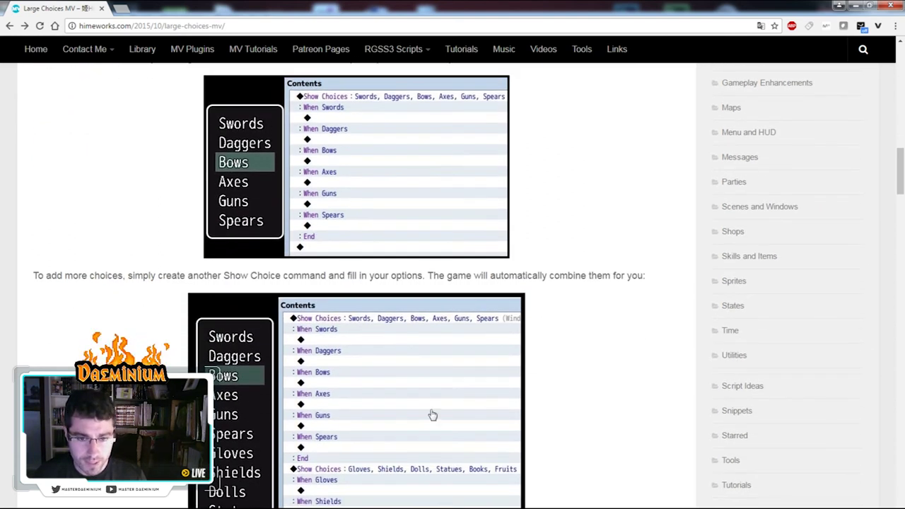
scroll(433, 416, down, 4)
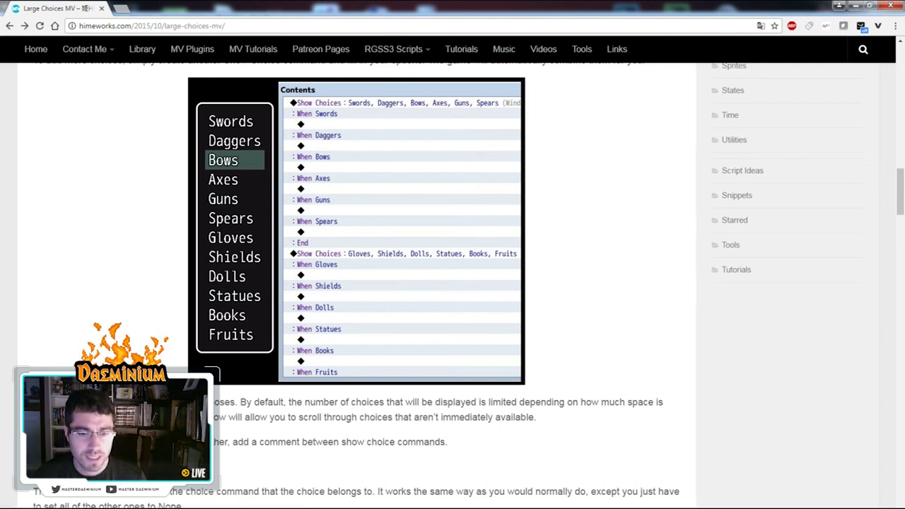
- Back in RPG Maker MV, begin a Mostrar opciones command in the Magie event with choices Opción 1, Opción 2 and Opción 3
key(alt+Tab)
double_click(454, 168)
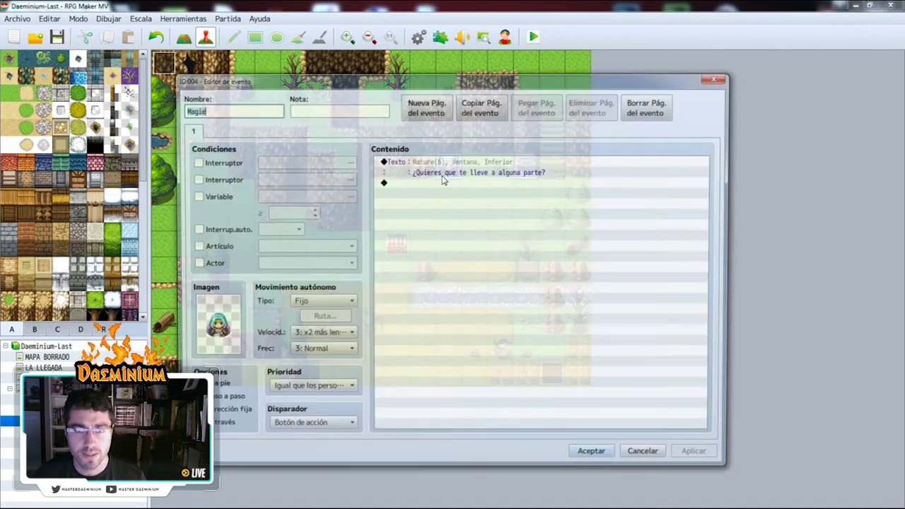
double_click(407, 183)
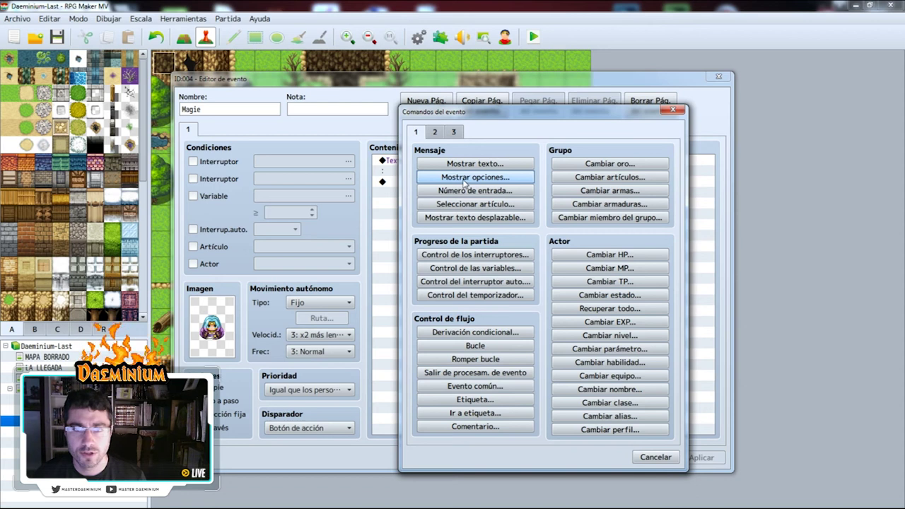
click(480, 178)
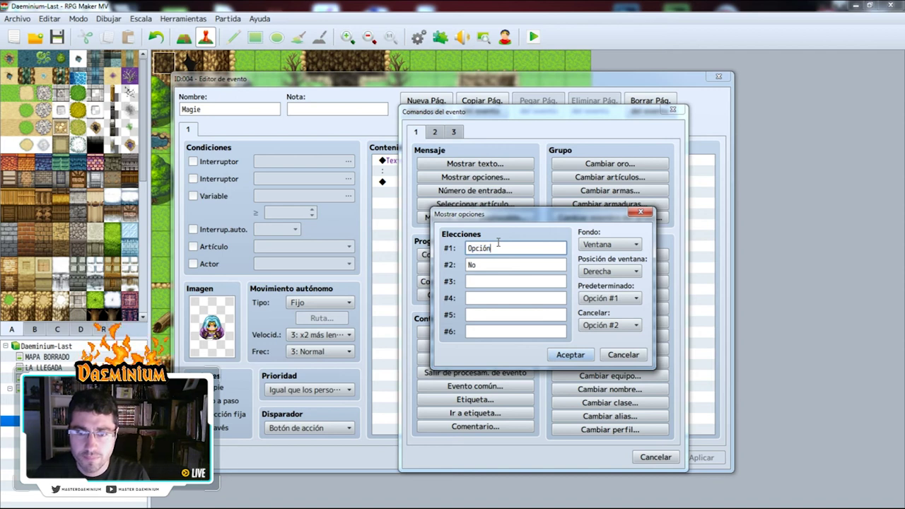
key(Tab)
text(Opción)
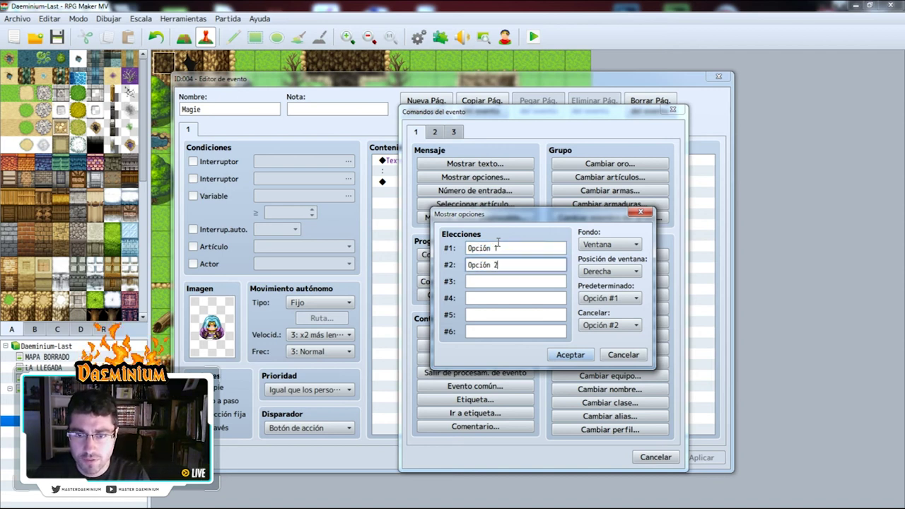
key(Tab)
text(Opción 3)
- Fill the remaining choices with Opción 4, Opción 5 and Opción 6, confirm the command and apply it to the event
key(Tab)
text(Opción)
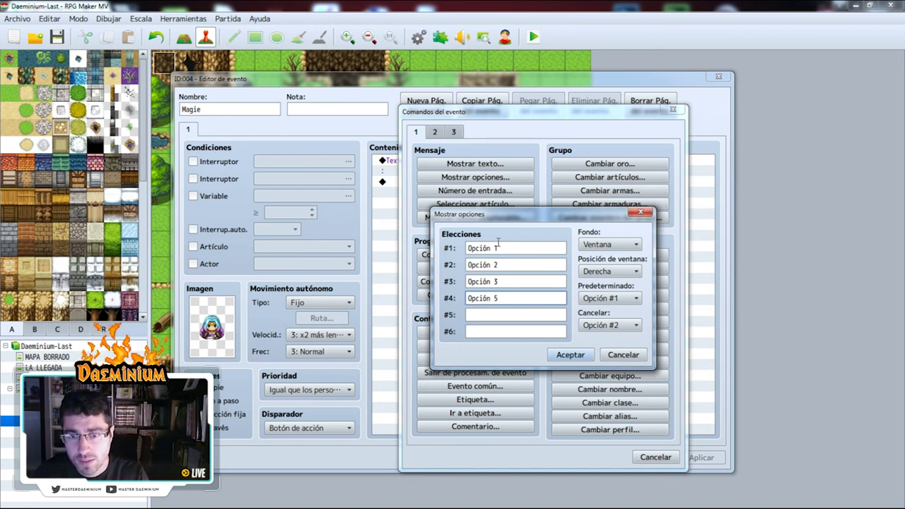
key(Tab)
text(Opción 5)
key(Tab)
text(Opción 6)
click(571, 354)
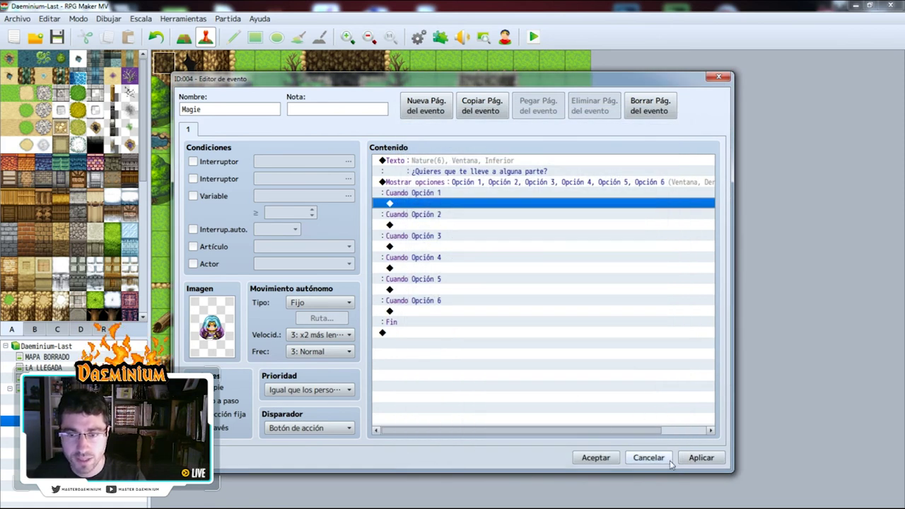
click(710, 462)
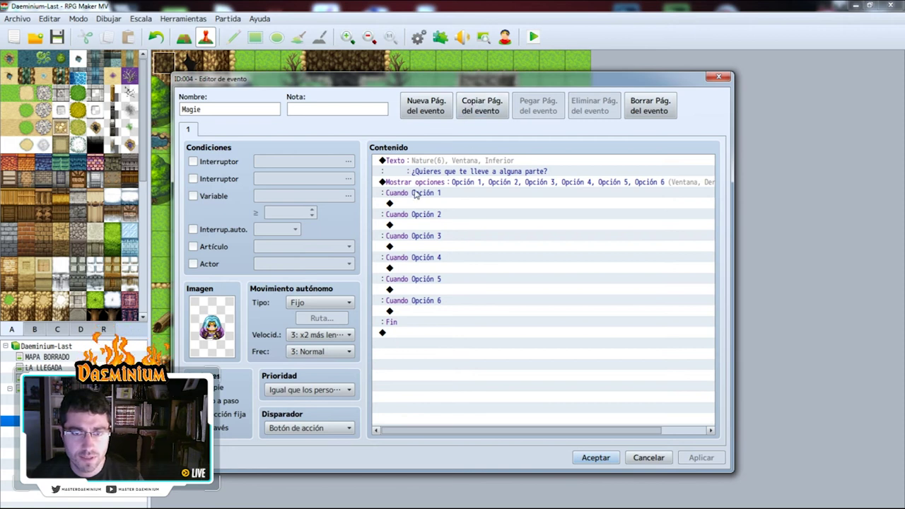
- Begin a second Mostrar opciones command after the first one's Fin line, with choices Opción 7 and Opción 8
click(415, 333)
right_click(412, 332)
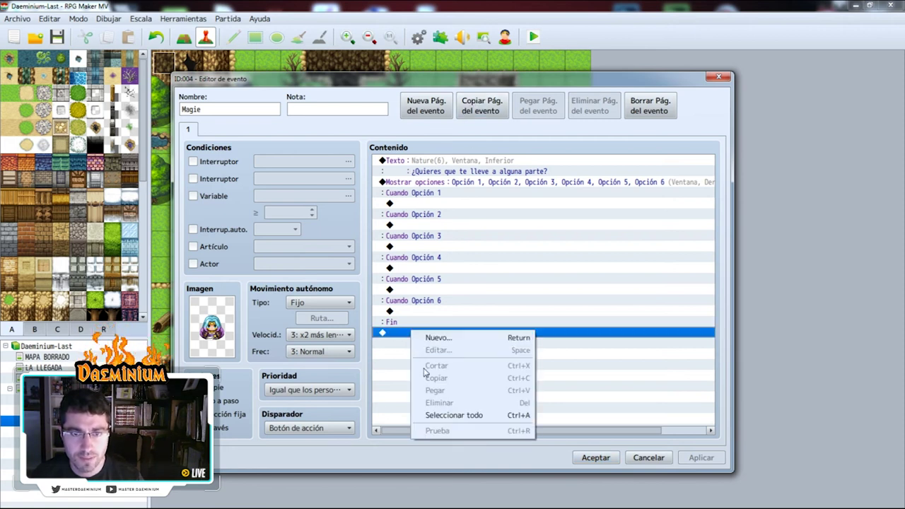
click(451, 342)
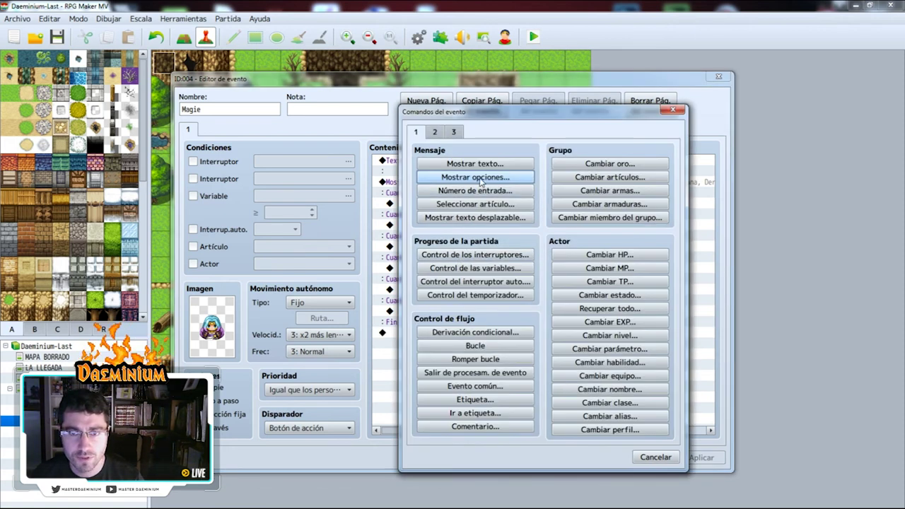
click(476, 177)
text(Opción)
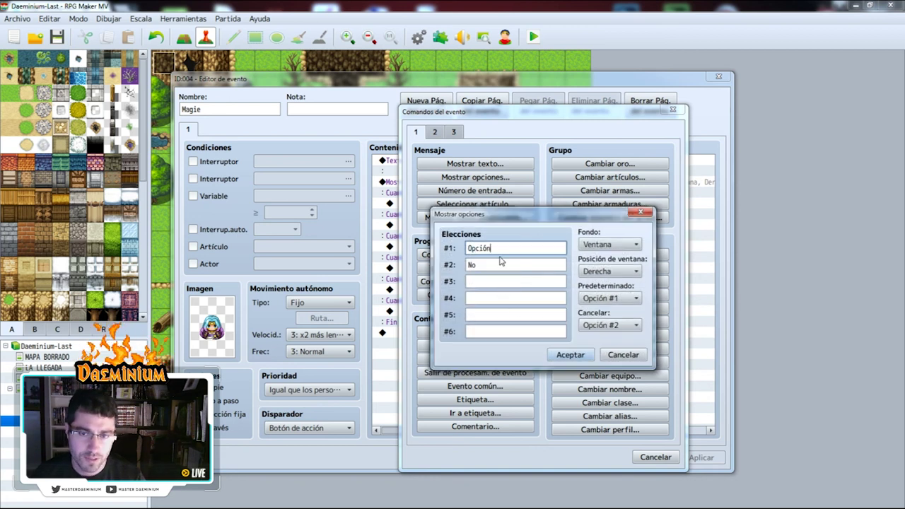
text( 7)
key(Tab)
text(Opción 8)
- Add choices Opción 9 and Opción 10, confirm the command, and apply and close the Magie event
key(Tab)
text(Opción)
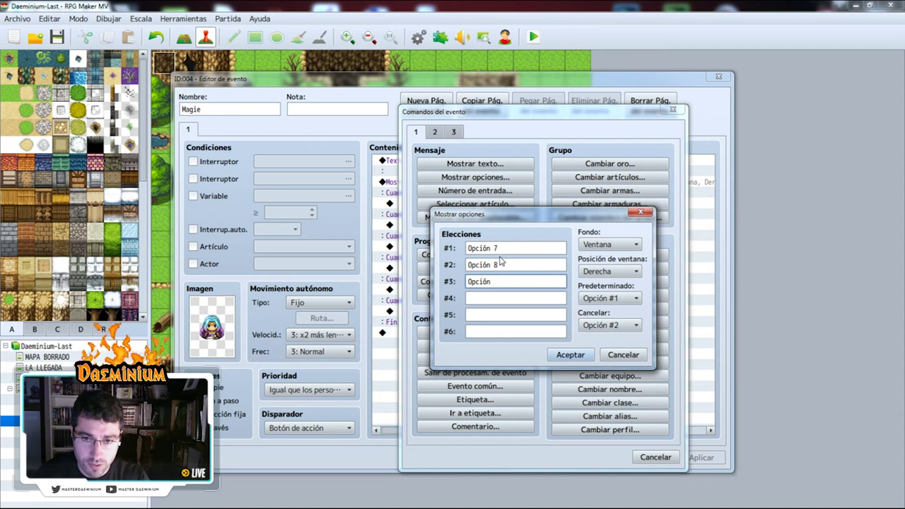
text( 9)
key(Tab)
text(Opción)
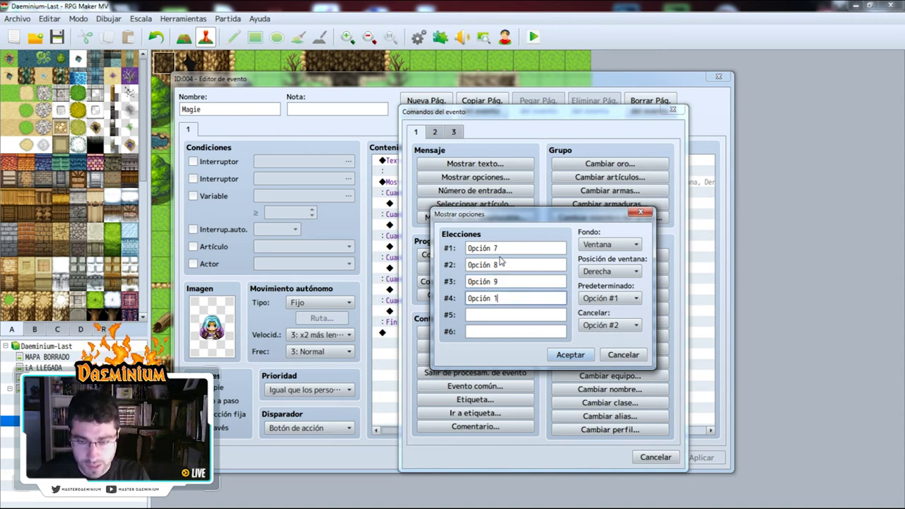
click(569, 354)
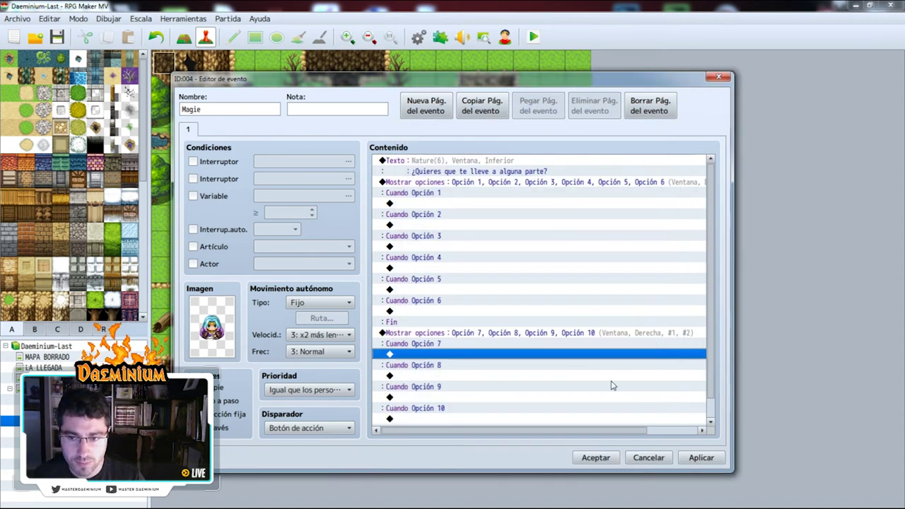
click(702, 458)
click(596, 458)
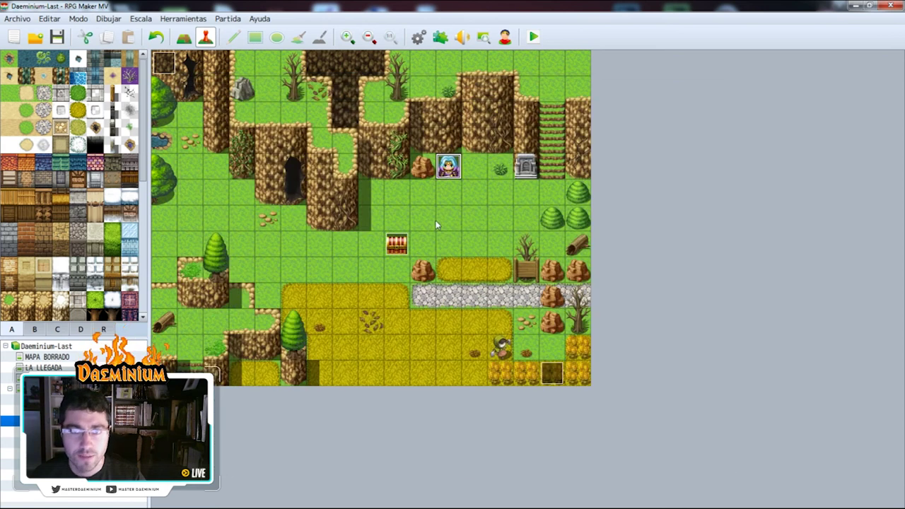
- Set the player's starting position on the yellow field tile southwest of the chest
right_click(368, 299)
mouse_move(408, 401)
click(532, 399)
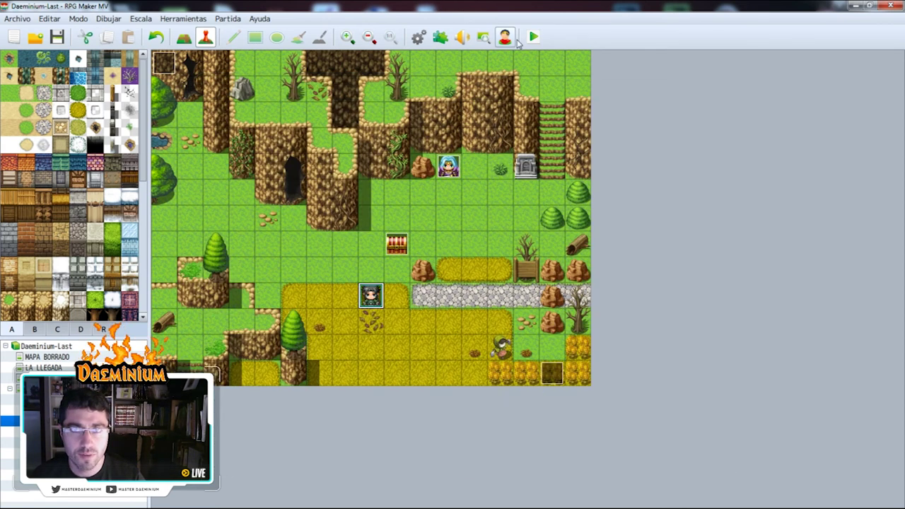
- Launch a playtest, saving the project changes, and start a new game
click(533, 37)
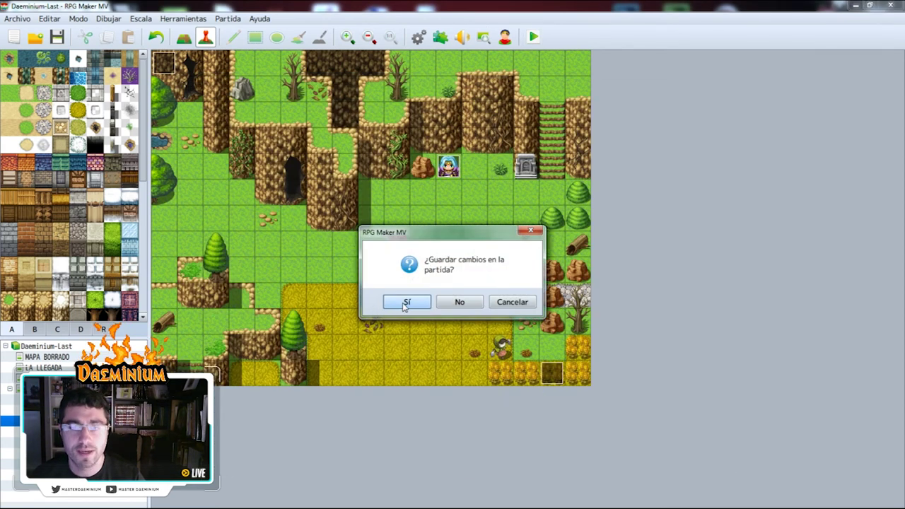
click(407, 302)
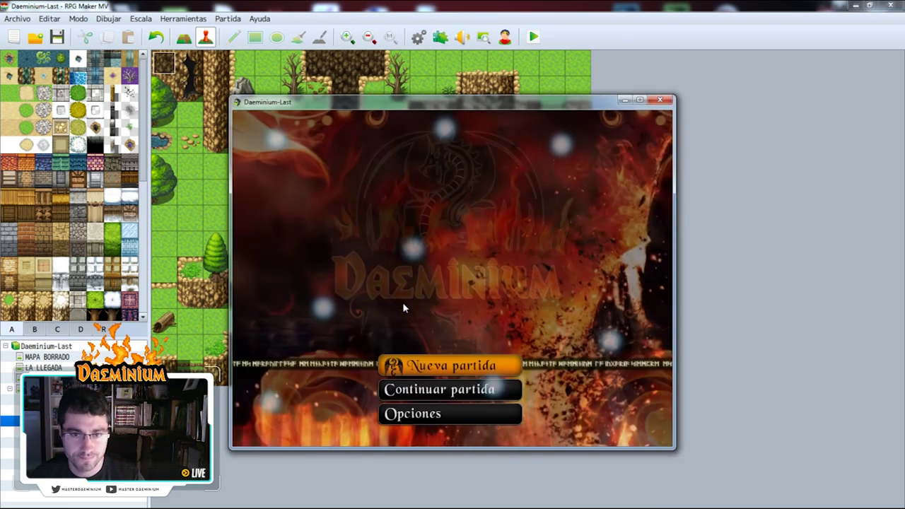
click(467, 366)
- Walk the player up to Magie, talk to her and check whether the choice list extends past Opción 6, and close the playtest
key(Up)
key(Up)
key(Up)
key(Up)
key(Right)
key(Right)
key(Right)
key(Up)
key(Return)
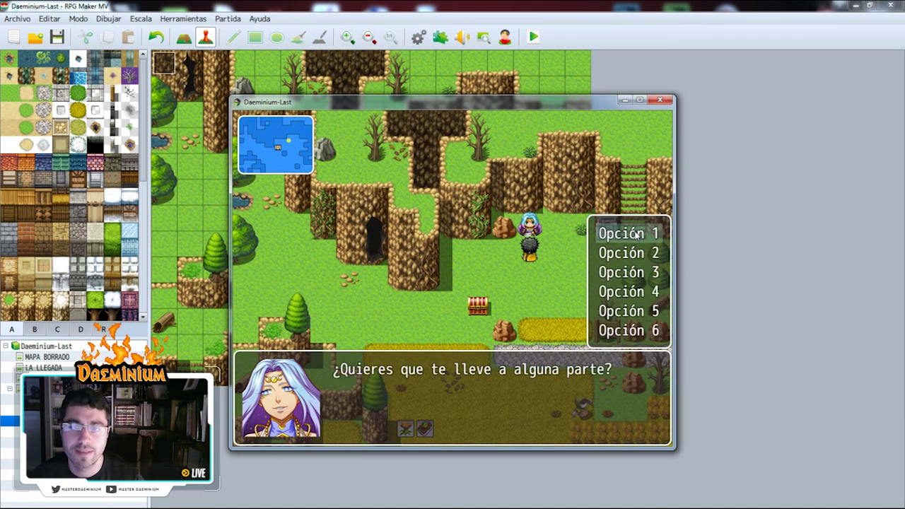
click(621, 331)
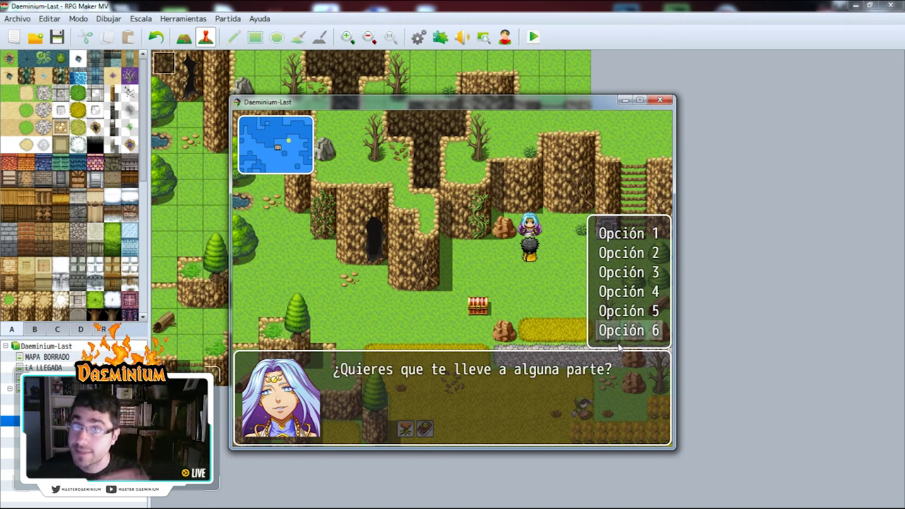
key(Down)
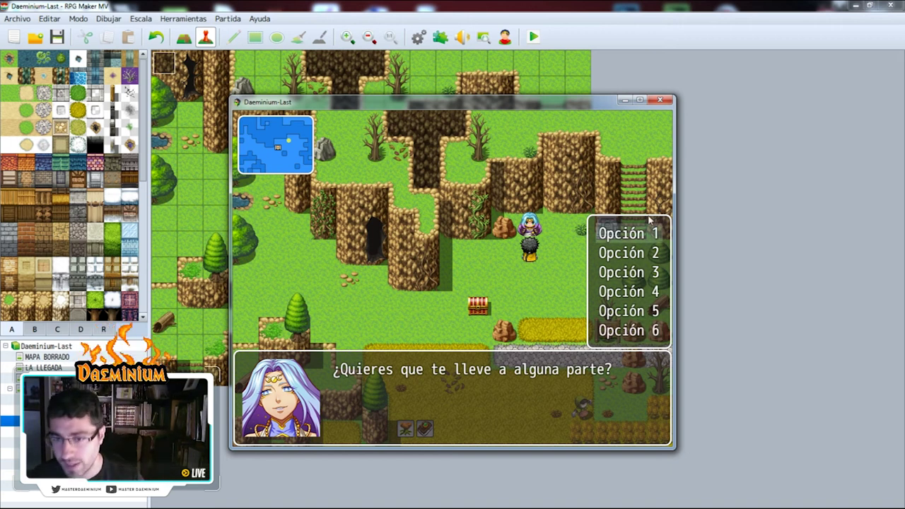
click(658, 101)
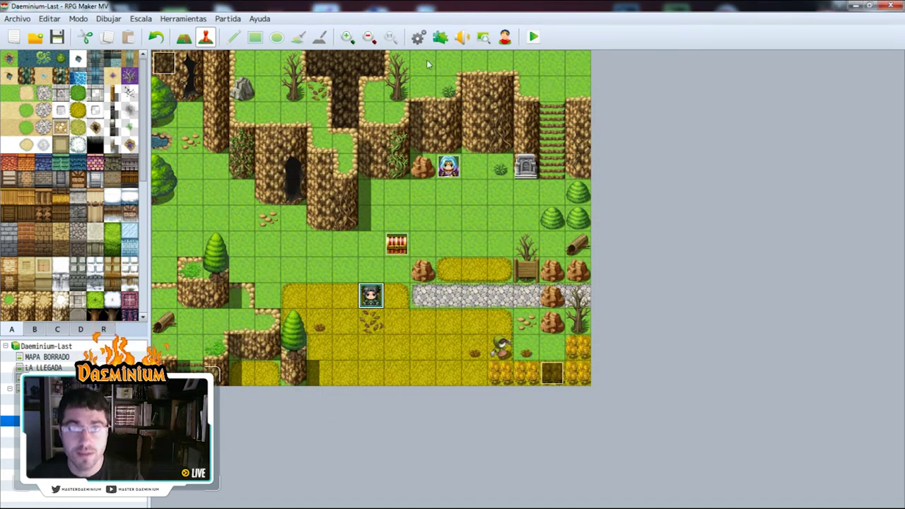
- View the project's plugin list, close it and return to the Large Choices MV page in the browser
click(440, 37)
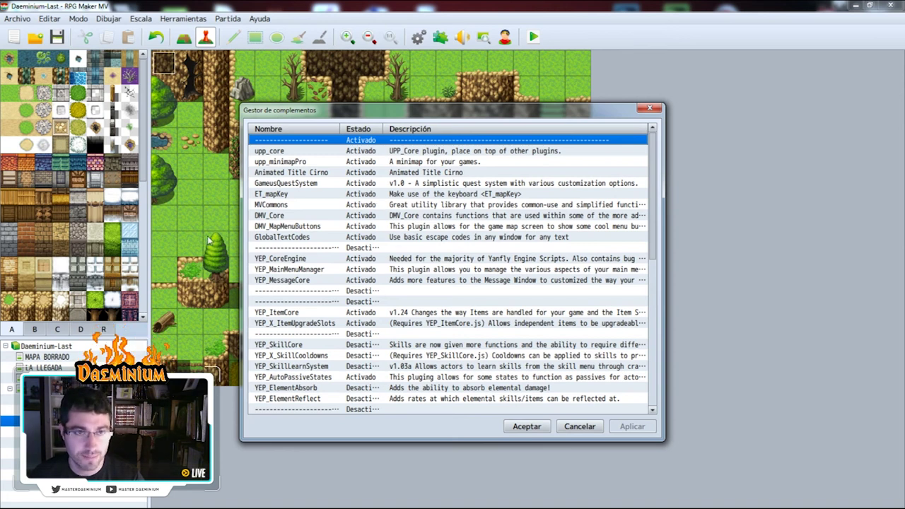
click(650, 108)
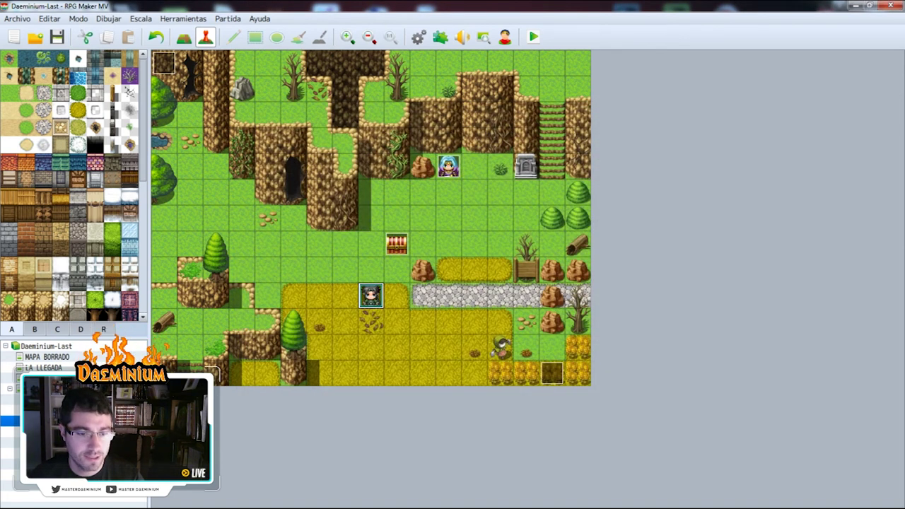
key(alt+Tab)
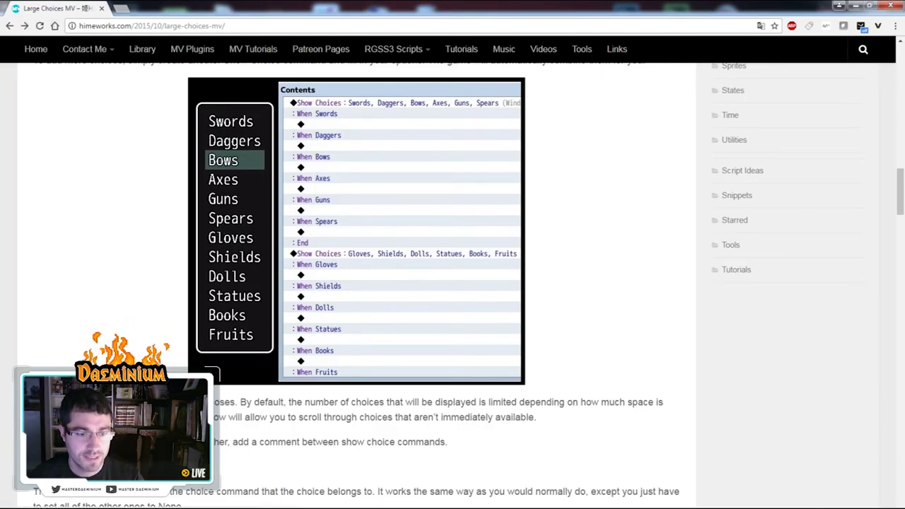
- Switch to RPG Maker MV, look through the project's plugin list for the Large Choices plugin, and close the list
key(alt+Tab)
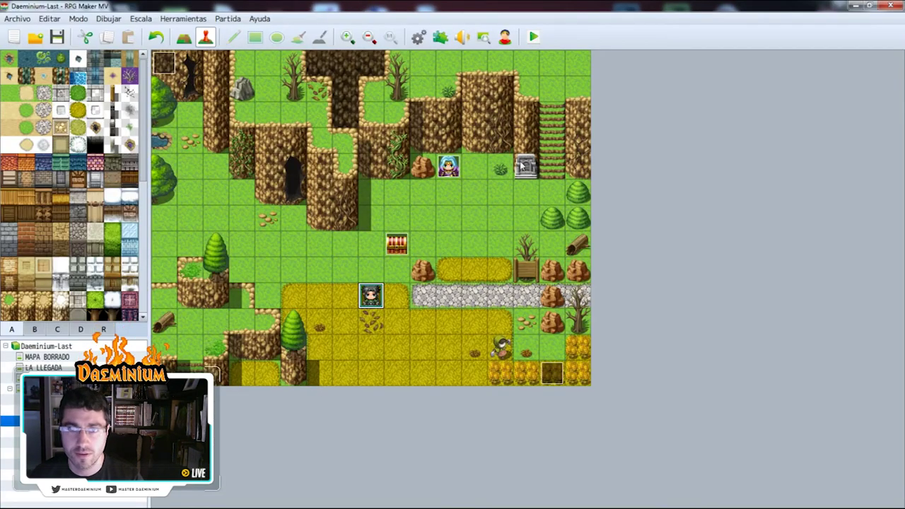
click(432, 42)
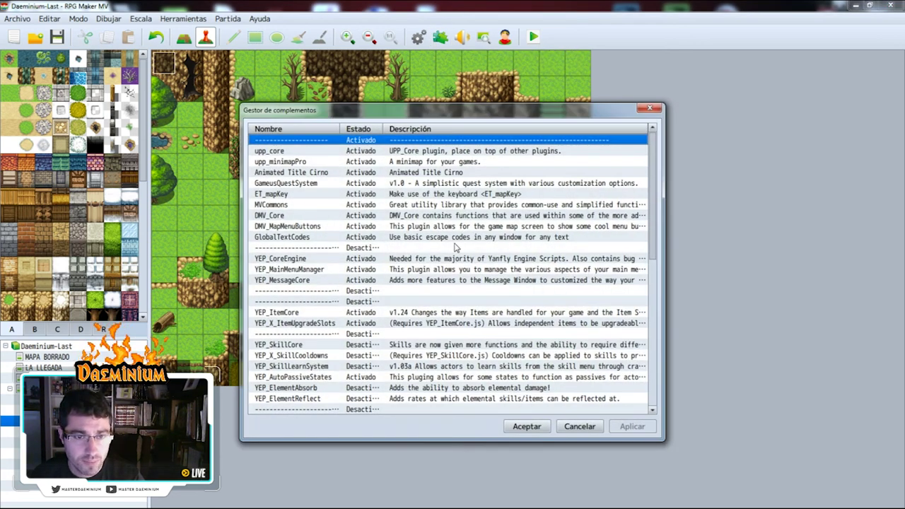
drag(658, 226, 652, 504)
click(276, 389)
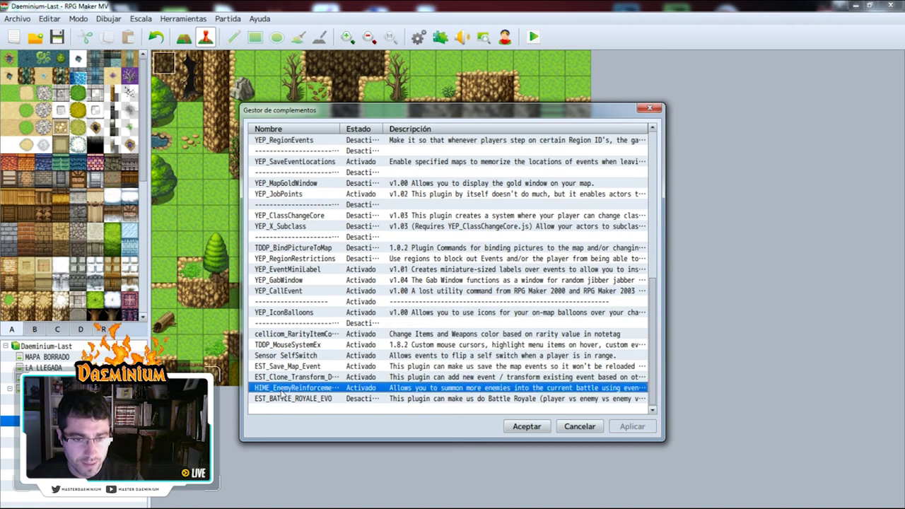
scroll(281, 398, up, 15)
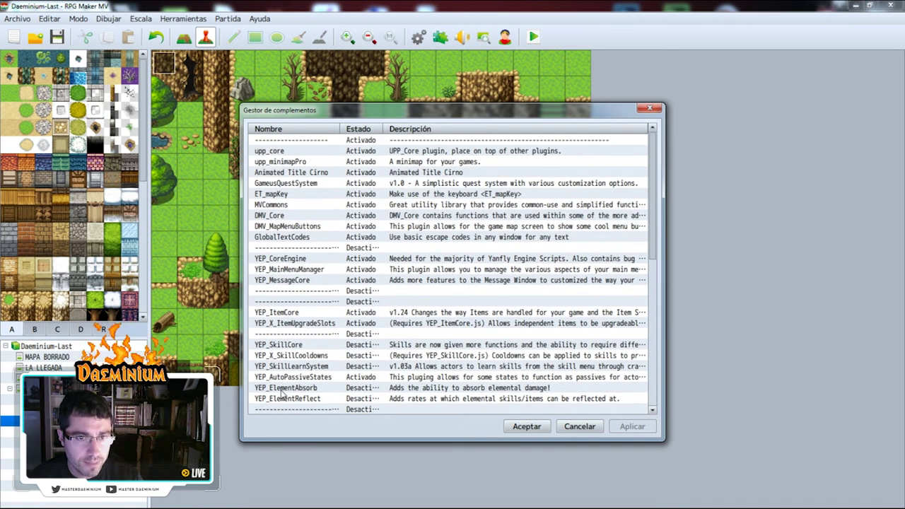
scroll(487, 373, down, 8)
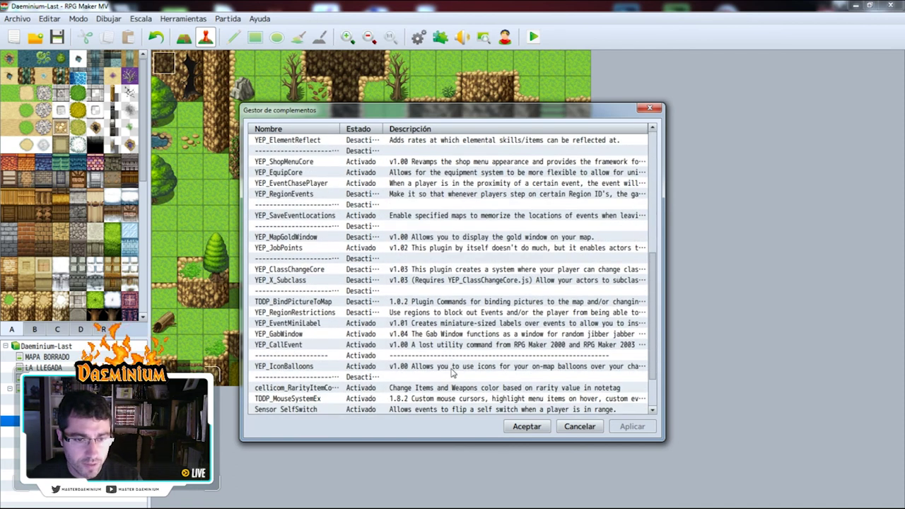
scroll(450, 373, down, 3)
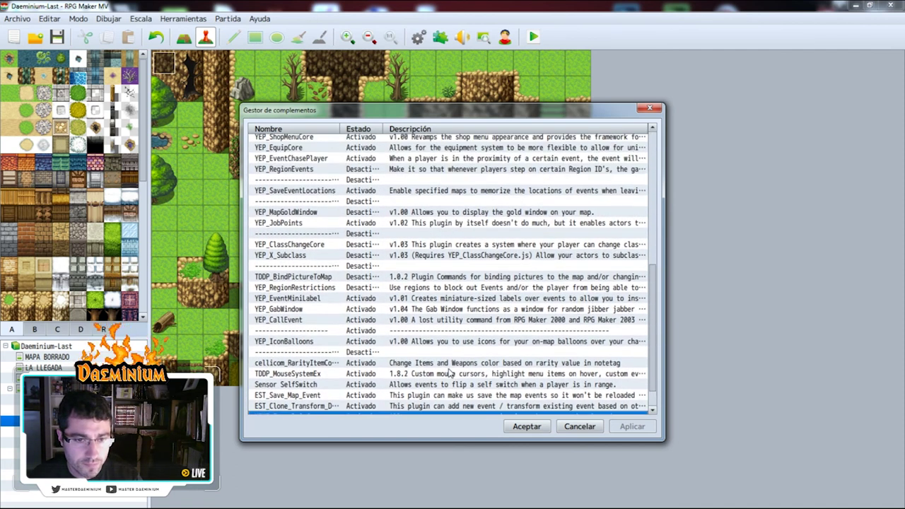
scroll(354, 380, down, 1)
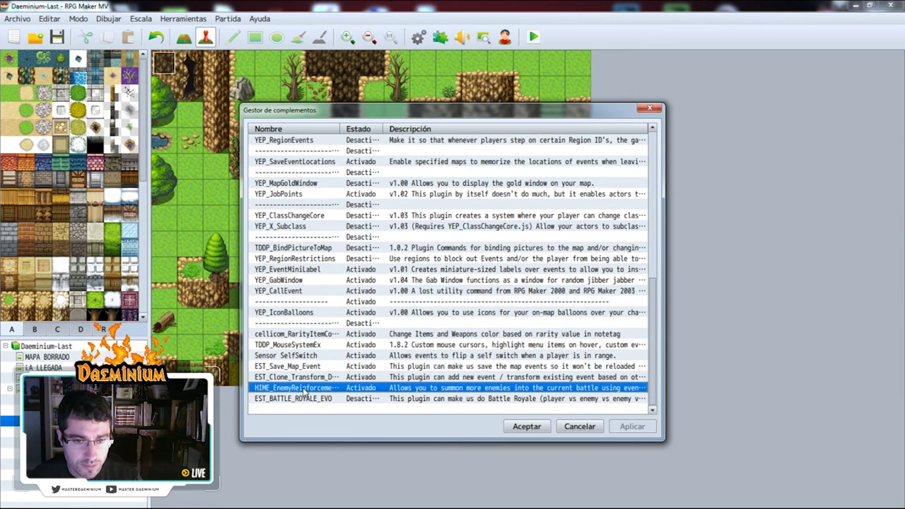
click(581, 427)
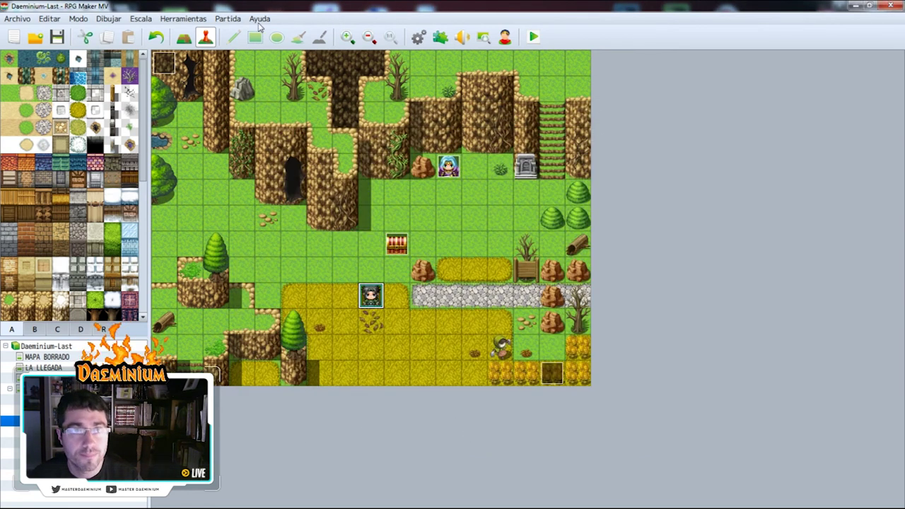
- Open the project's js/plugins folder and locate the HIME_LargeChoices.js file
click(230, 17)
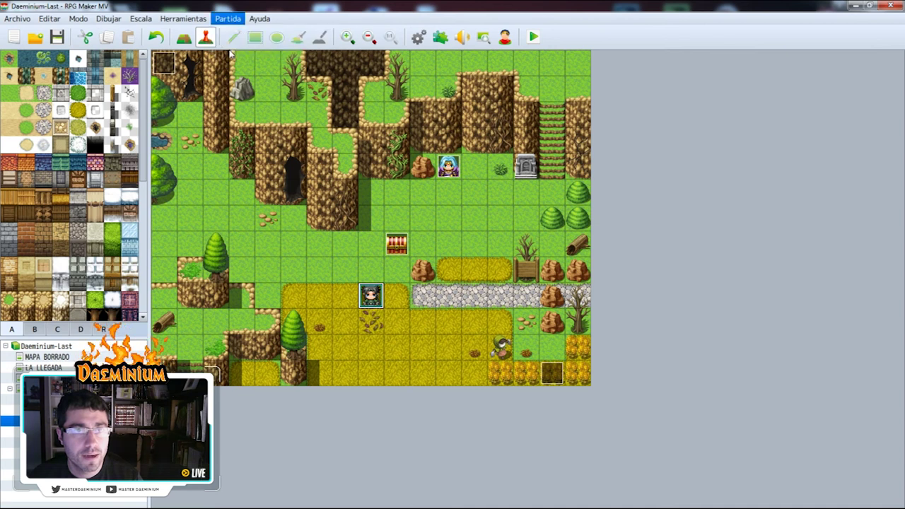
click(257, 50)
double_click(494, 369)
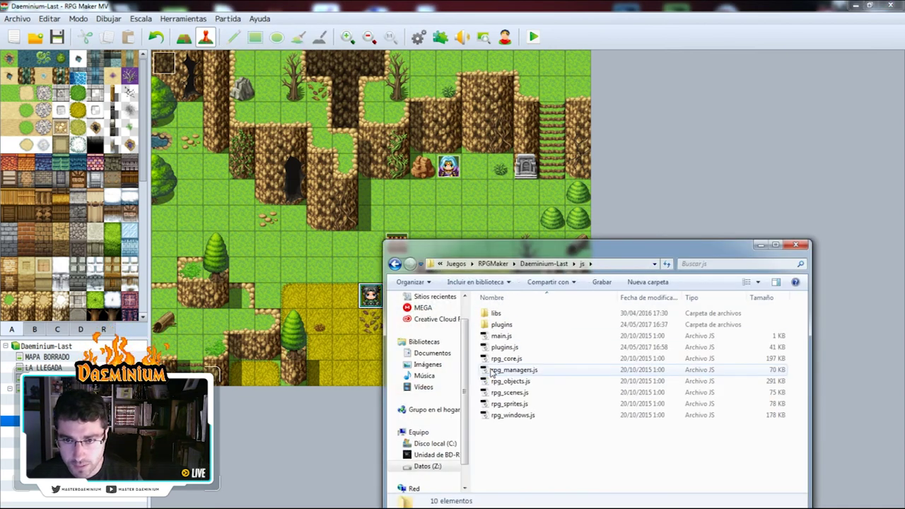
double_click(500, 324)
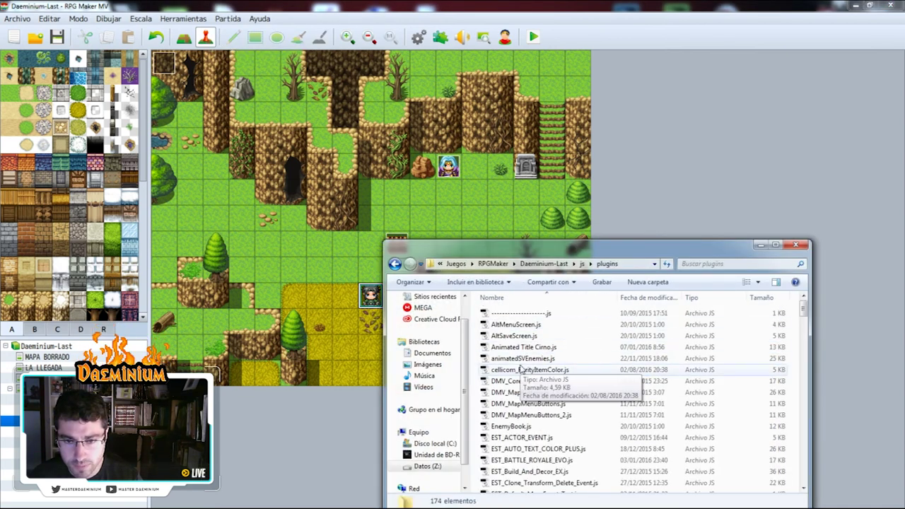
scroll(549, 417, down, 6)
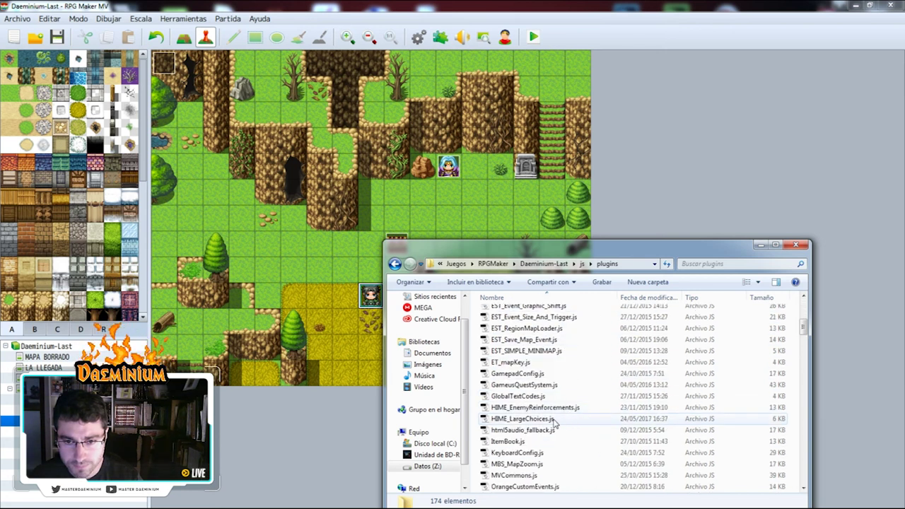
click(553, 421)
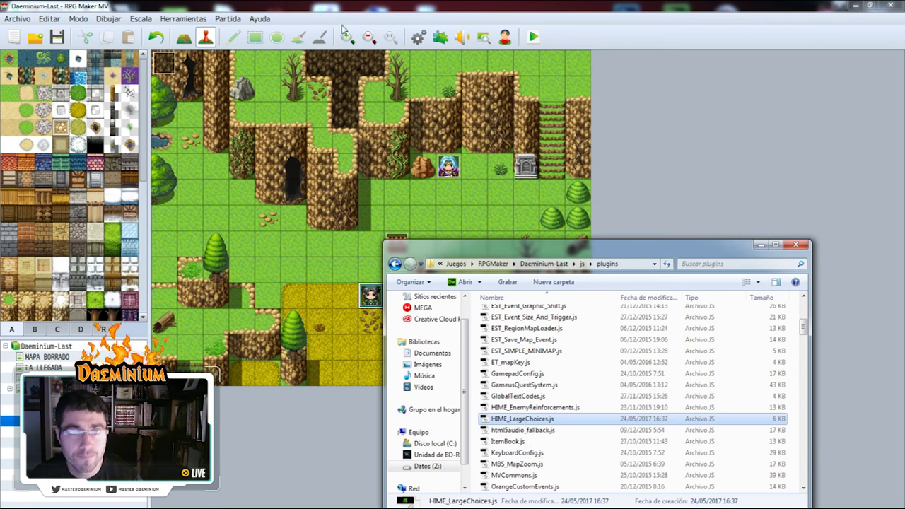
- Start a new plugin entry in the empty row below EST_BATTLE_ROYALE_EVO in the project's plugin list
click(436, 40)
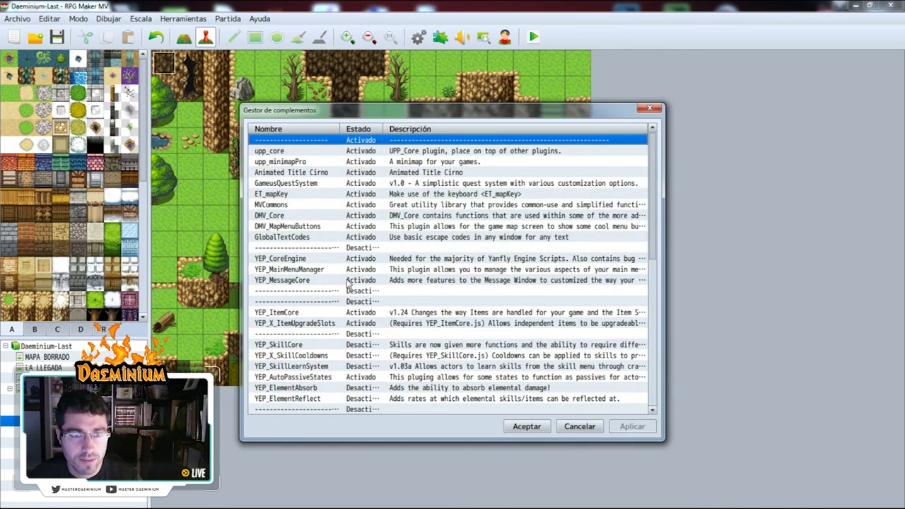
click(348, 282)
scroll(315, 219, down, 7)
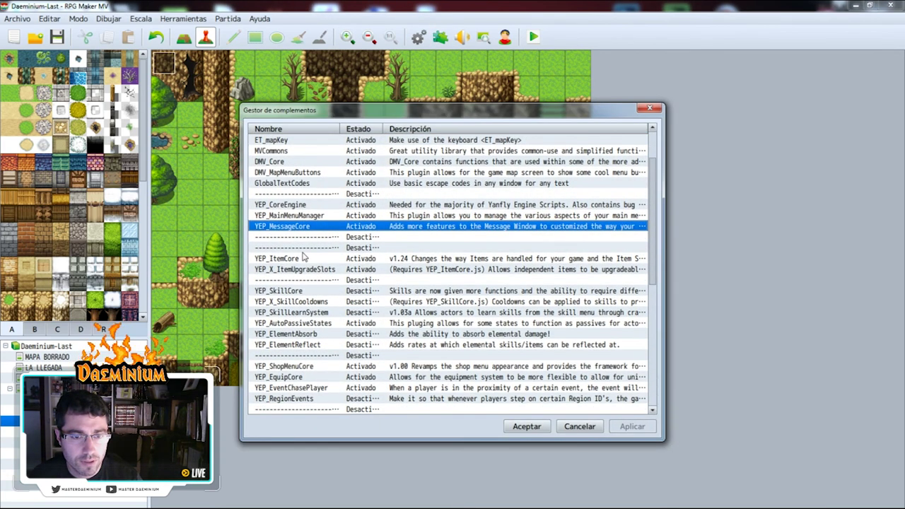
scroll(302, 282, down, 3)
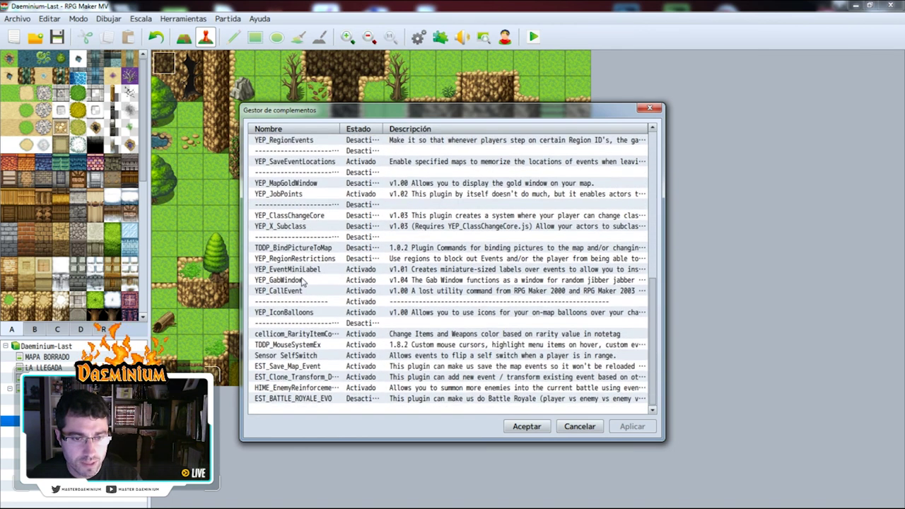
click(291, 388)
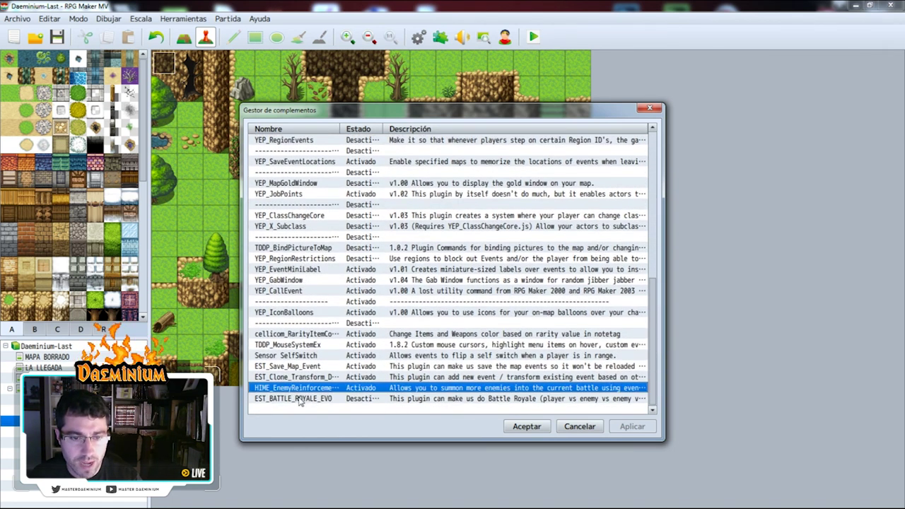
click(281, 409)
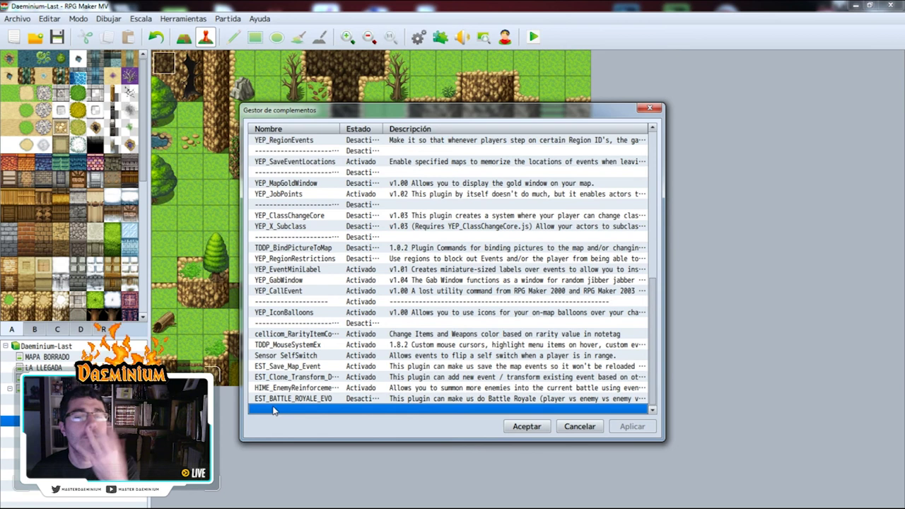
double_click(275, 411)
- Choose HIME_LargeChoices as the plugin for the new entry
click(413, 194)
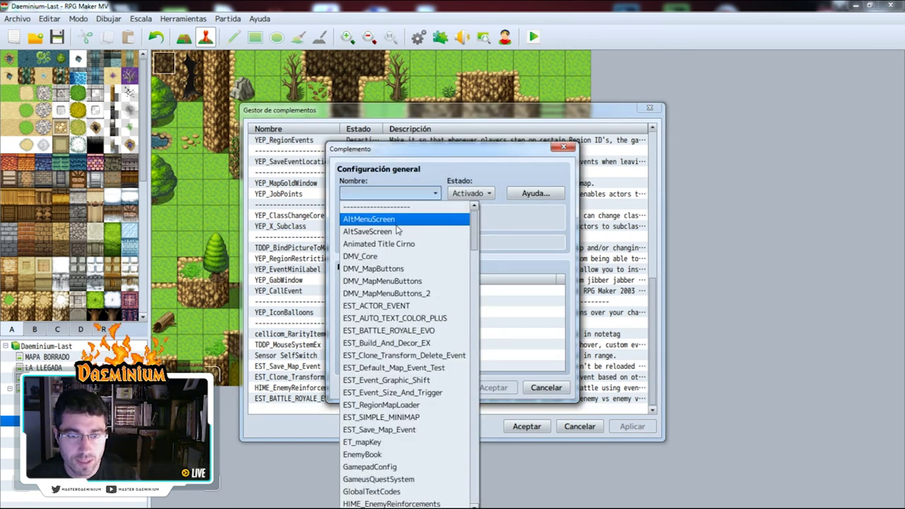
drag(475, 236, 474, 245)
scroll(475, 244, down, 20)
scroll(485, 304, up, 18)
scroll(465, 293, down, 1)
scroll(461, 292, up, 5)
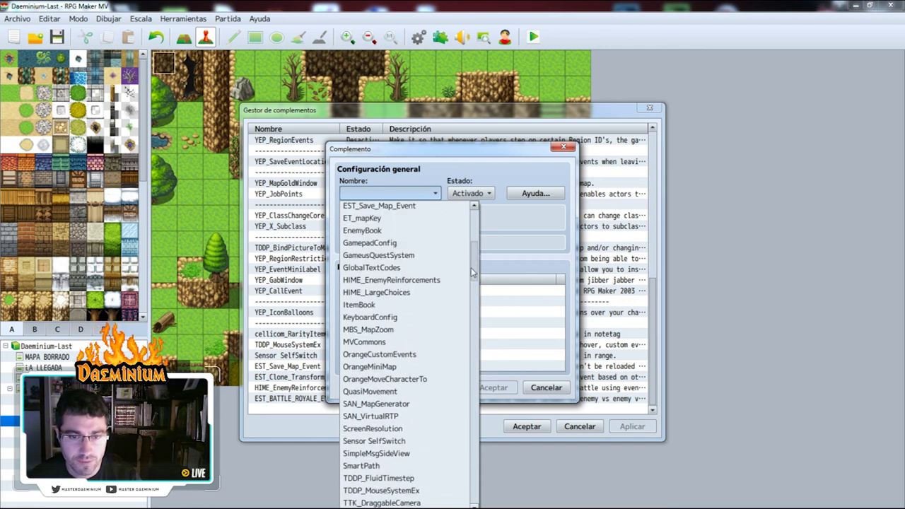
click(386, 292)
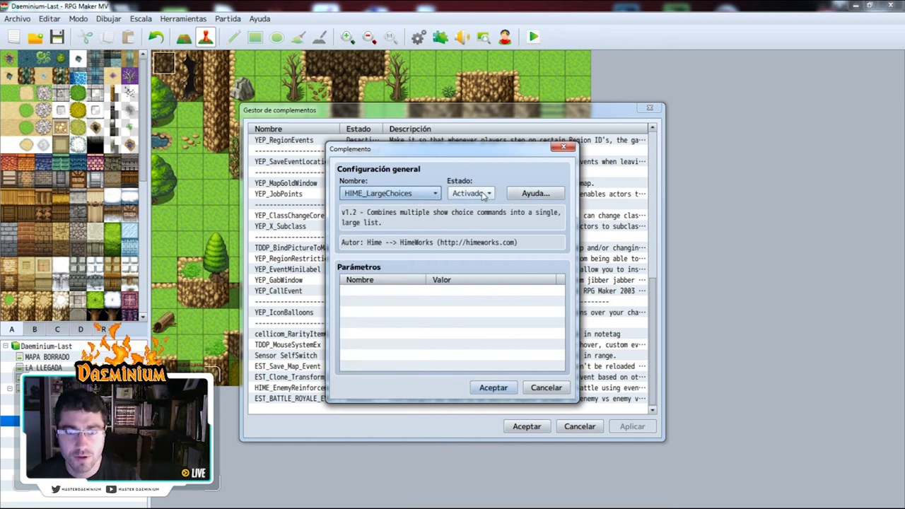
- Read the HIME_LargeChoices help text, confirm the plugin entry, and apply the updated plugin list
click(541, 194)
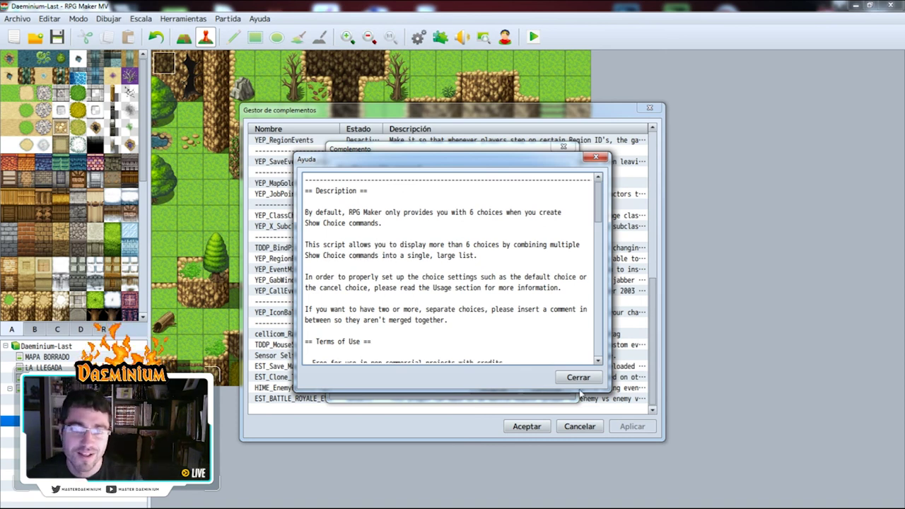
scroll(519, 323, down, 4)
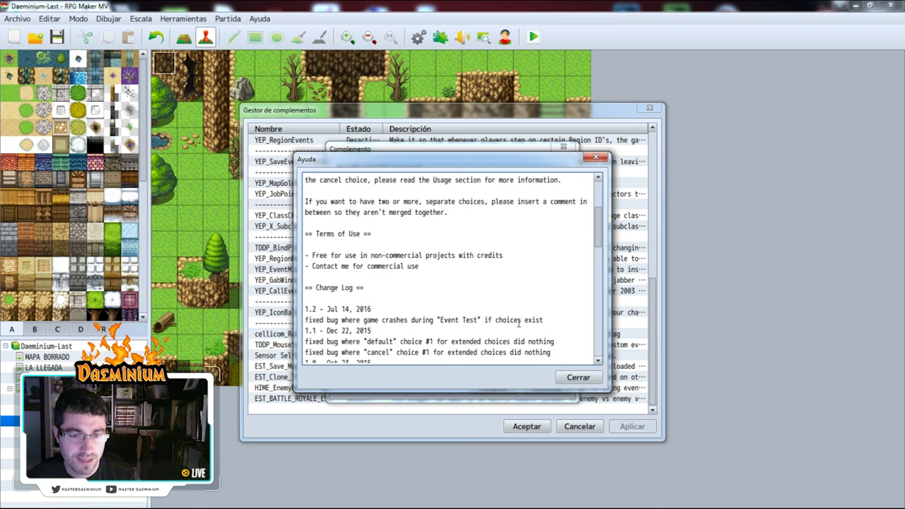
click(577, 377)
click(488, 387)
click(629, 426)
click(527, 426)
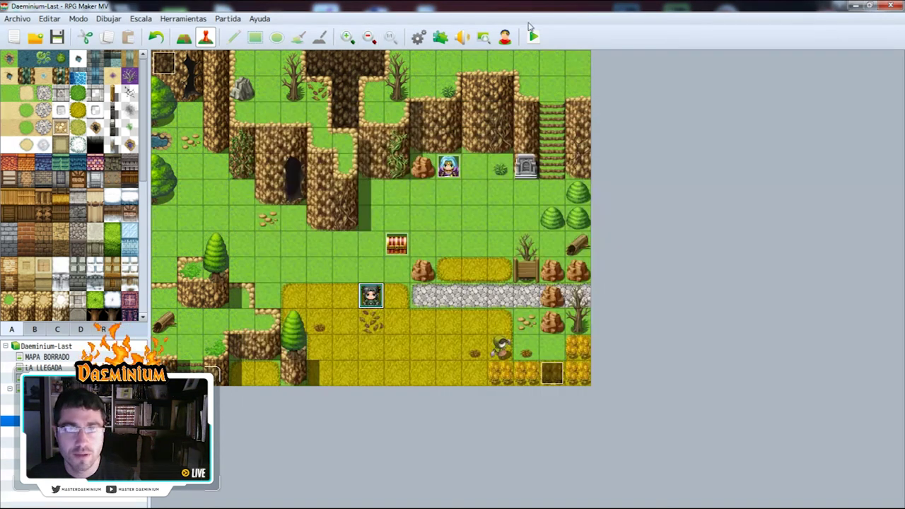
- Launch a playtest with the project changes saved and begin a new game
click(533, 36)
click(423, 301)
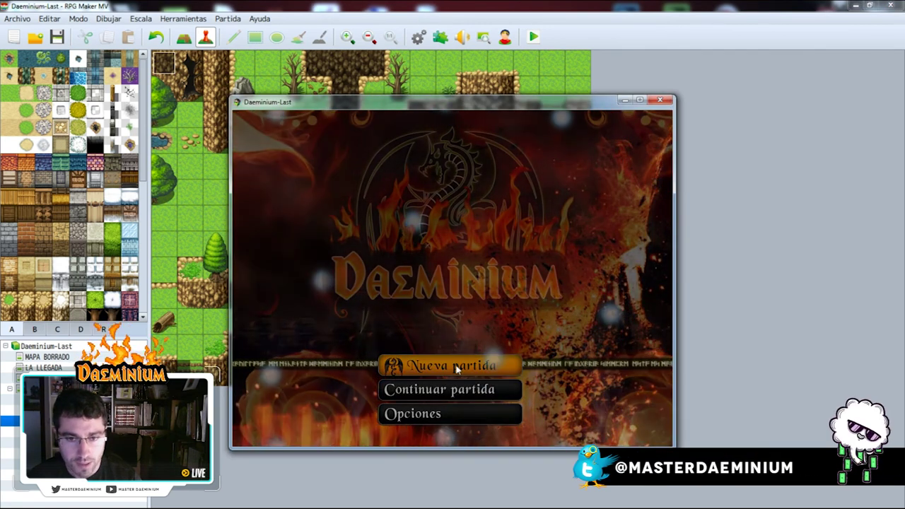
click(457, 366)
- Walk the player up to Magie and talk to her
key(Up)
key(Up)
key(Up)
key(Right)
key(Right)
key(Right)
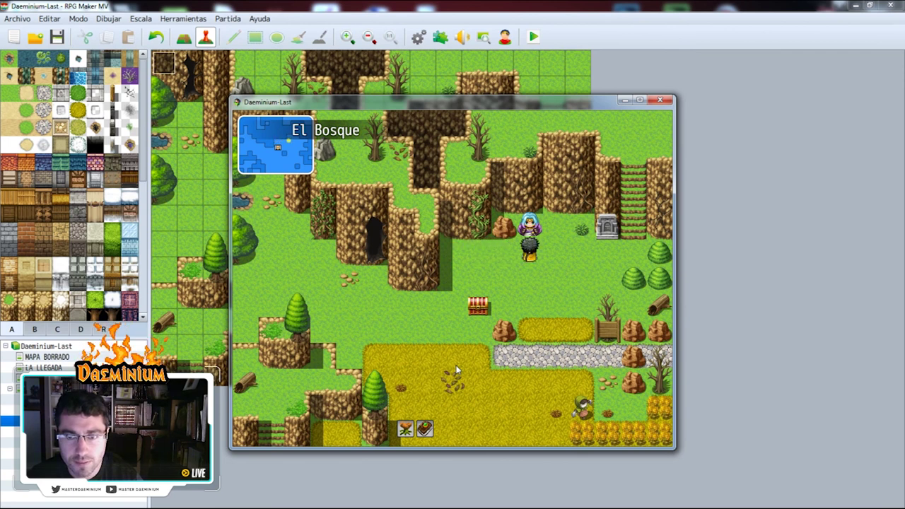
key(Return)
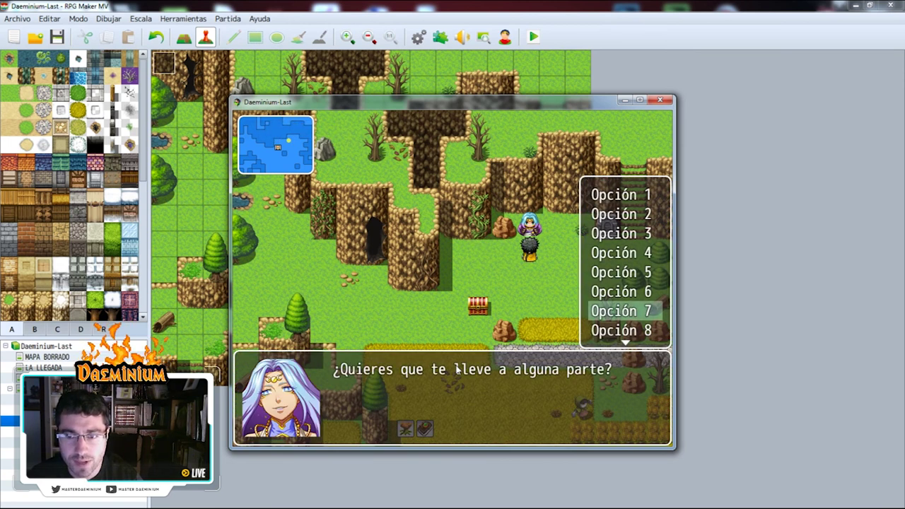
- Browse up and down Magie's choice list to check the options beyond Opción 6, and close the playtest
key(Down)
key(Down)
key(Down)
key(Down)
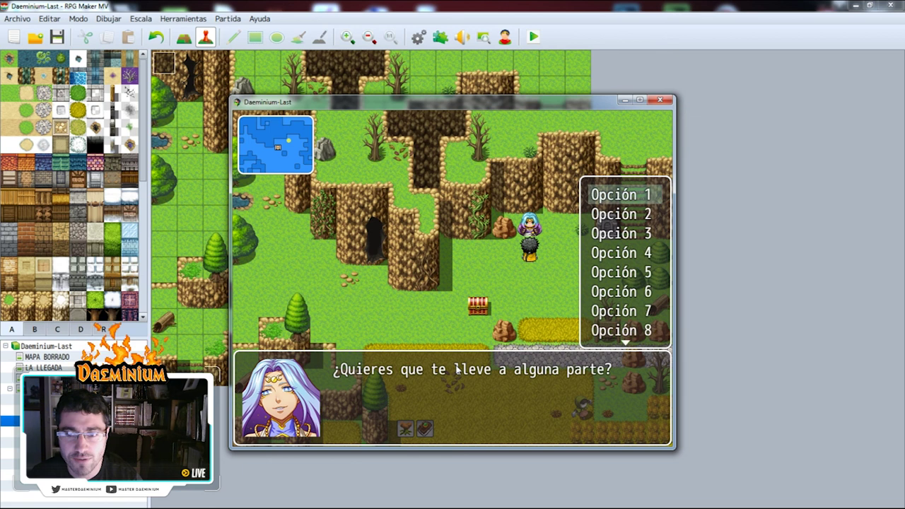
key(Up)
key(Up)
key(Up)
key(Up)
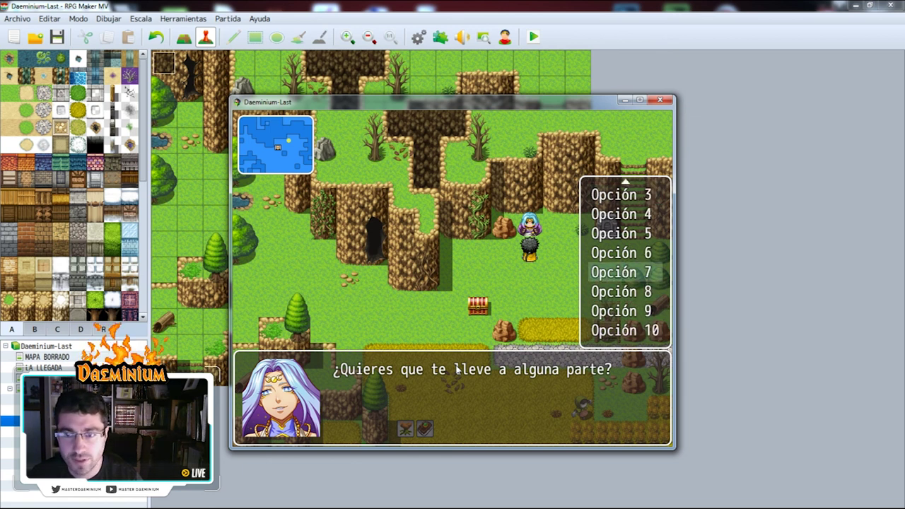
key(Down)
key(Up)
key(Up)
key(Up)
key(Up)
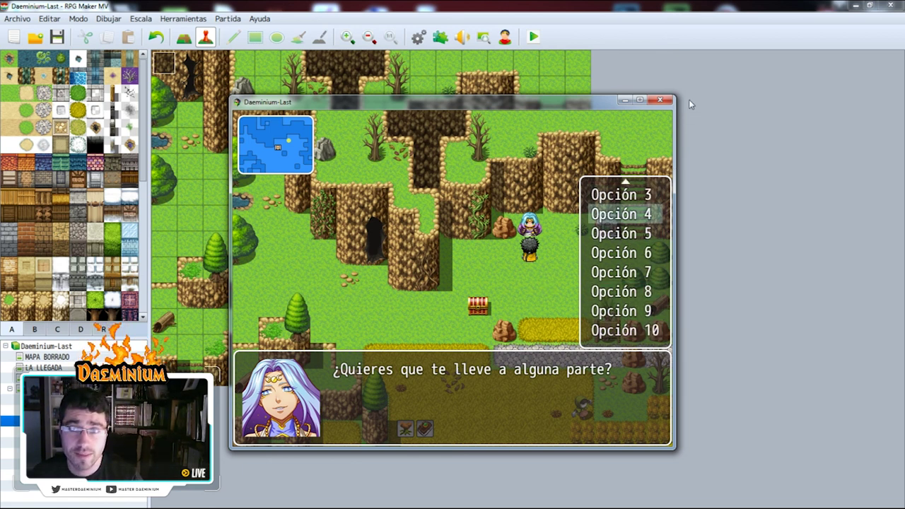
click(663, 100)
- Try out a player transfer to the path tile below the BOSQUE E crossroads in Magie's Opción 1 branch, and cancel the event edit
double_click(448, 167)
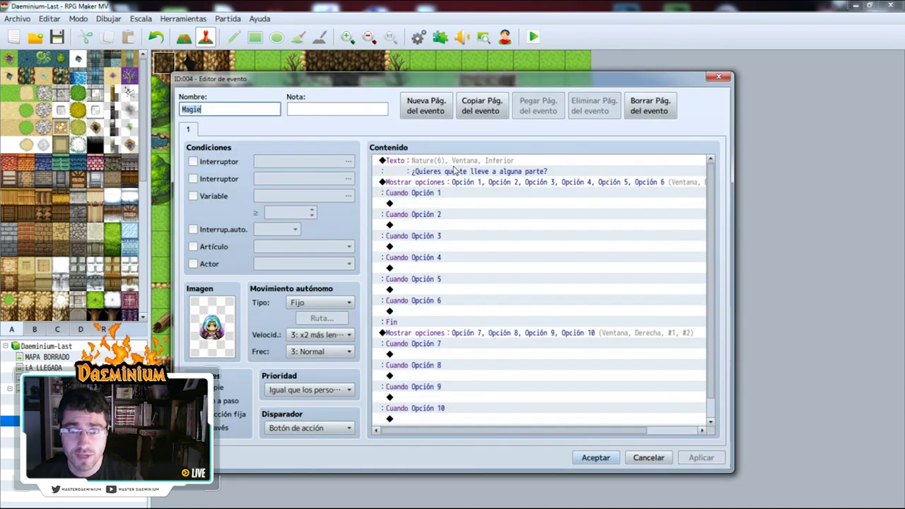
double_click(427, 204)
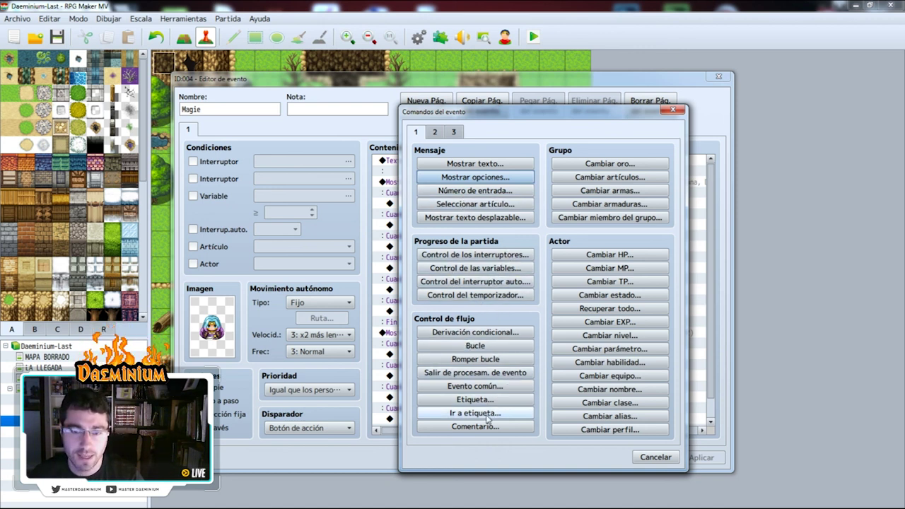
click(432, 132)
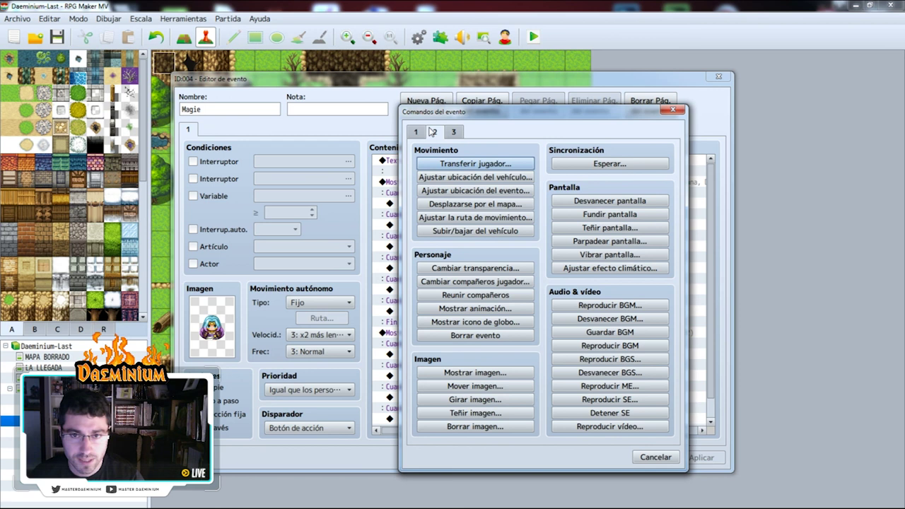
click(475, 164)
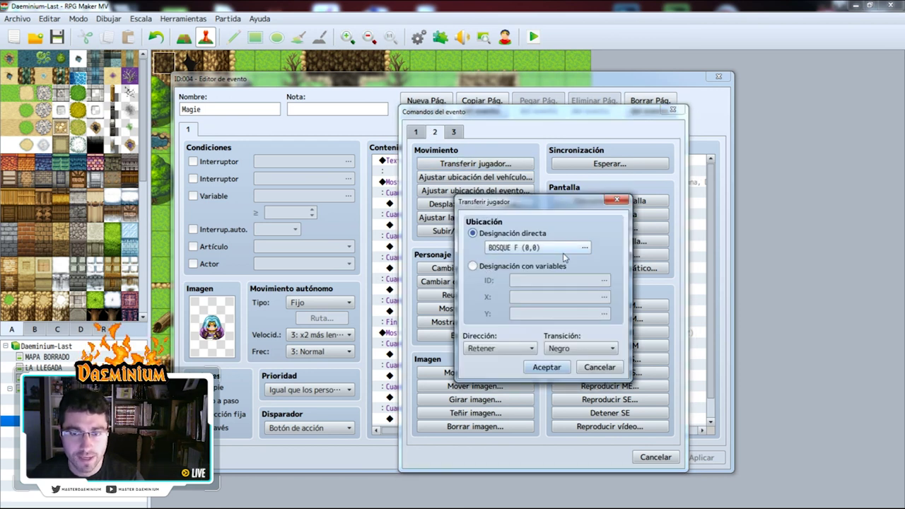
click(511, 244)
click(286, 182)
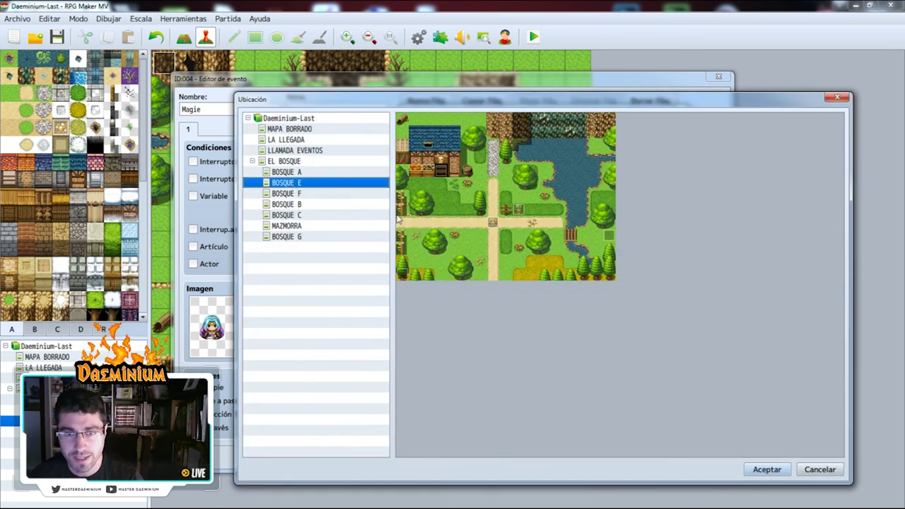
click(493, 236)
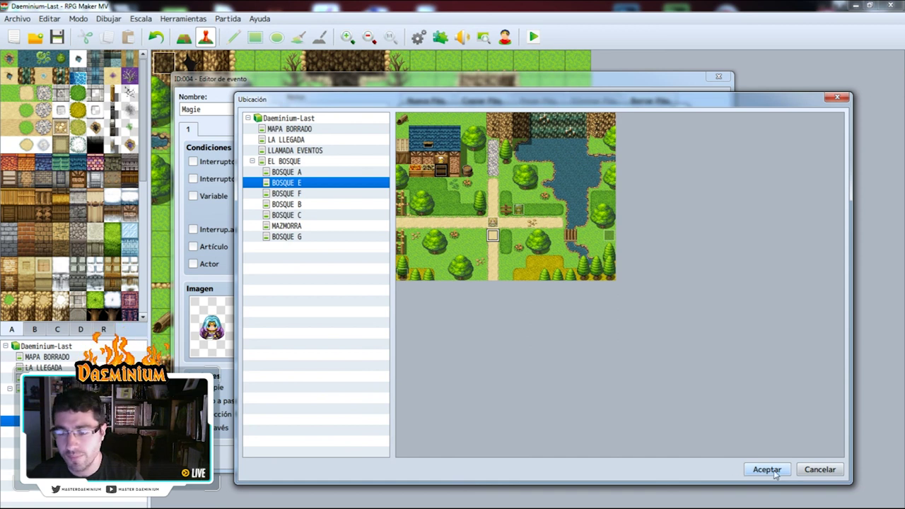
click(819, 470)
click(613, 371)
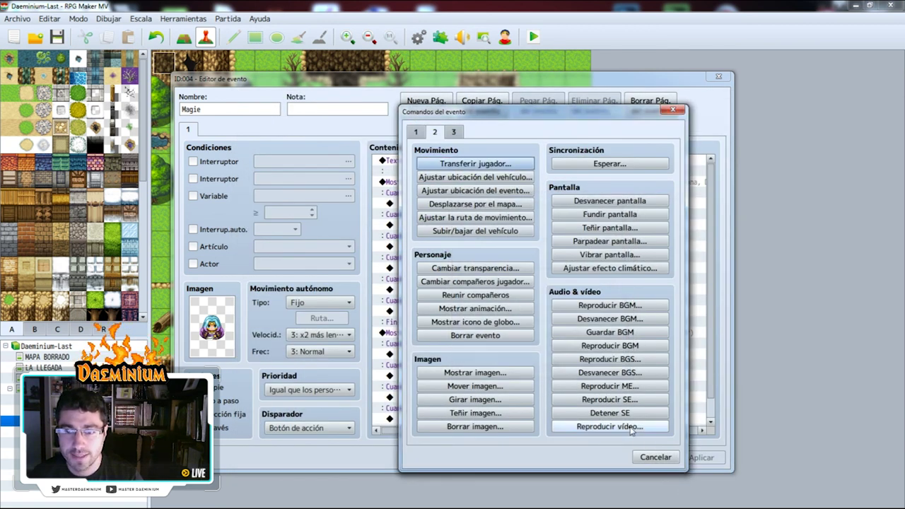
click(649, 457)
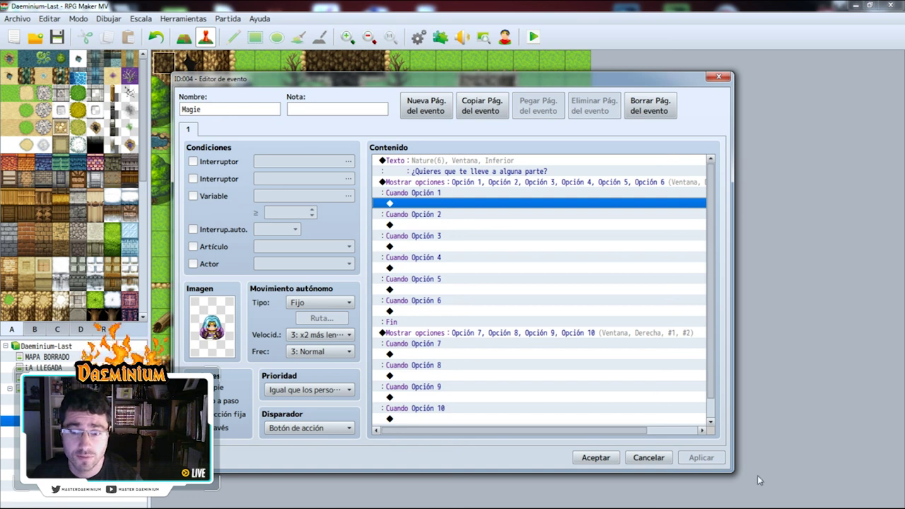
click(648, 458)
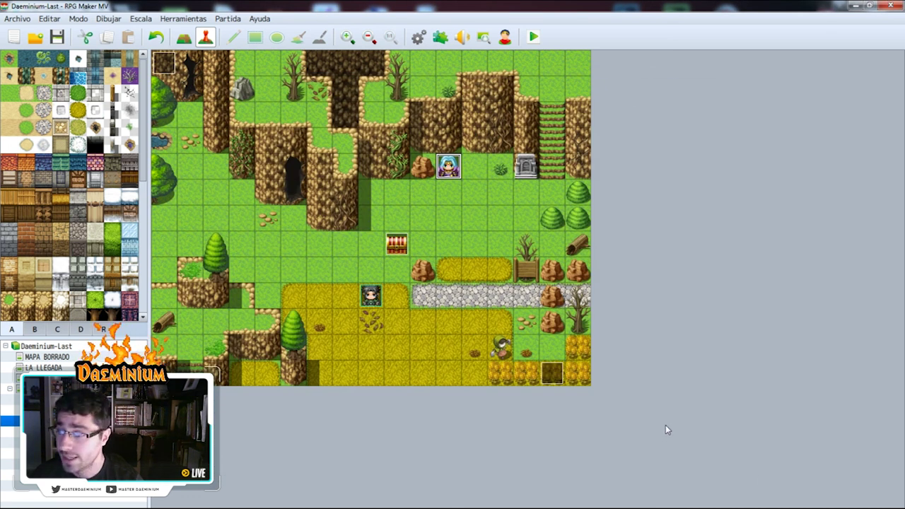